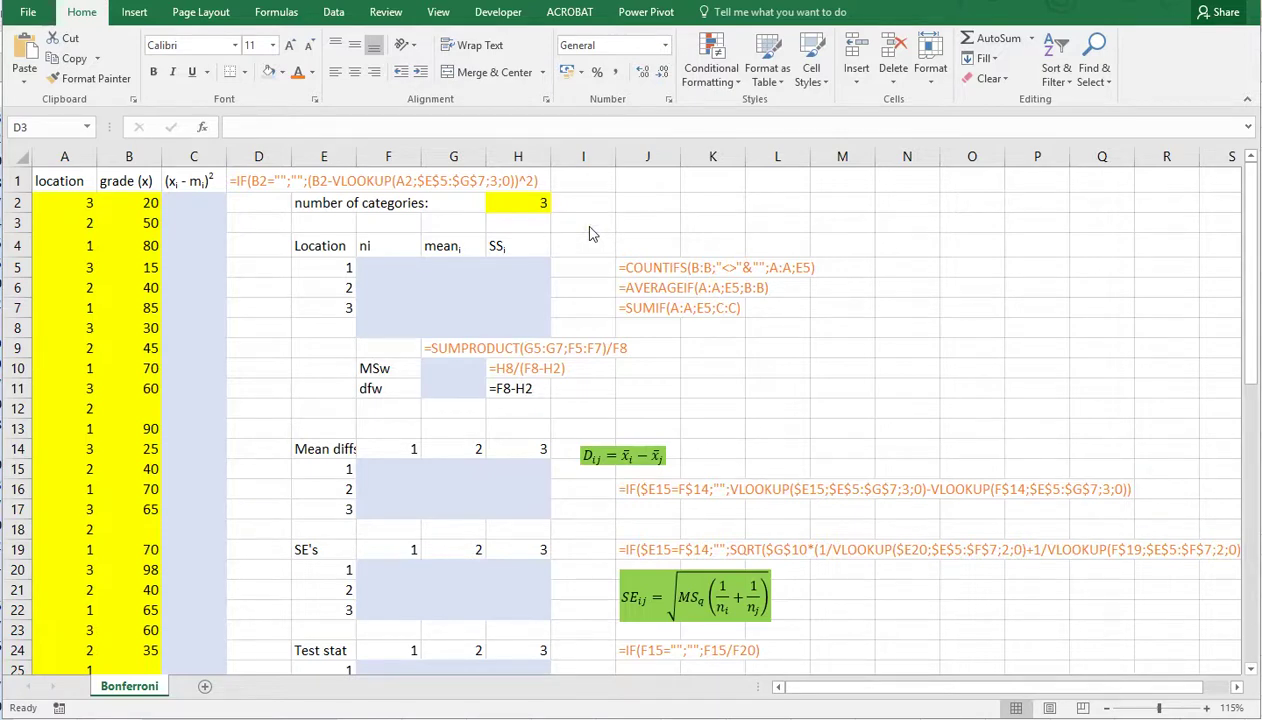
Review the location numbers 1 to 3 and the number-of-categories value.
click(589, 233)
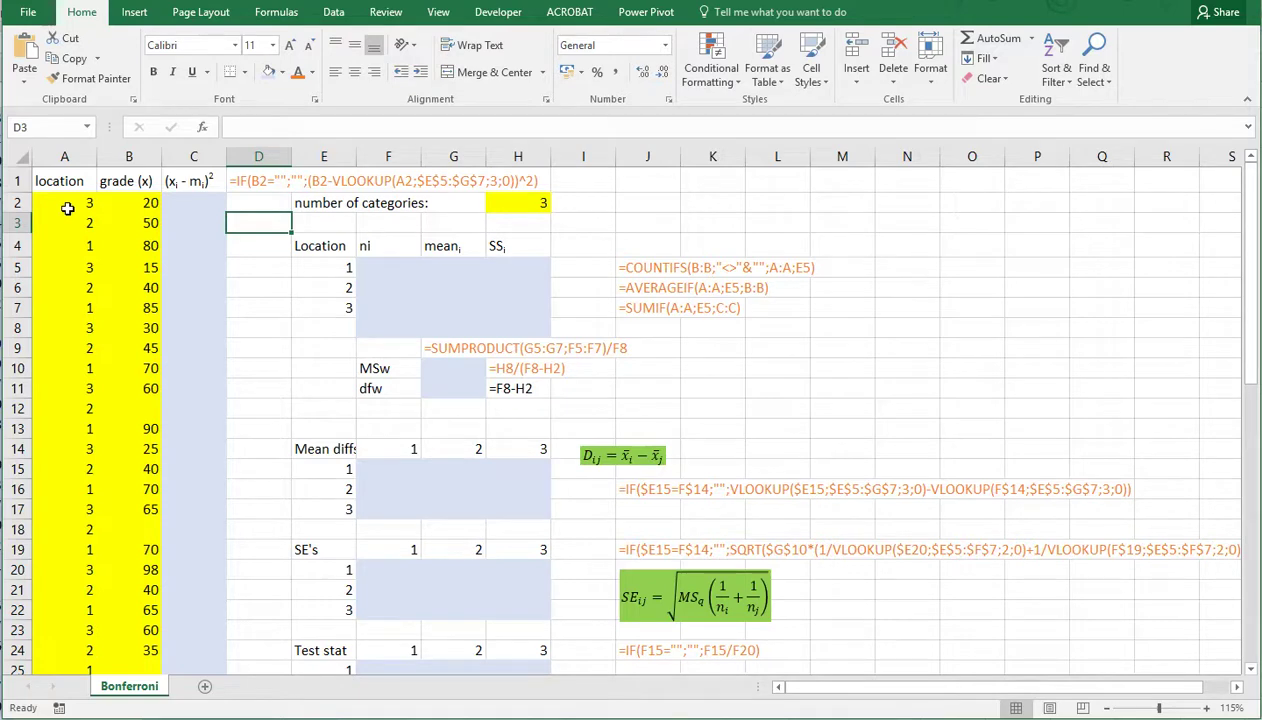
drag(340, 270, 342, 307)
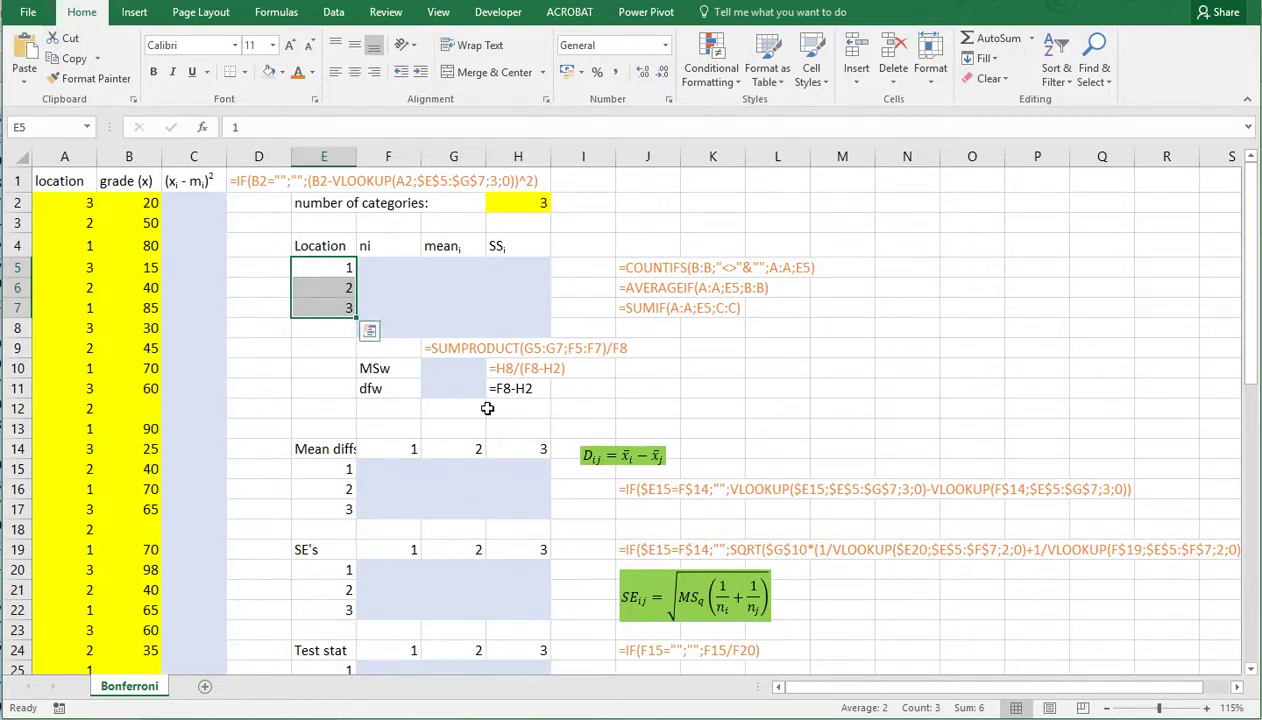
click(510, 204)
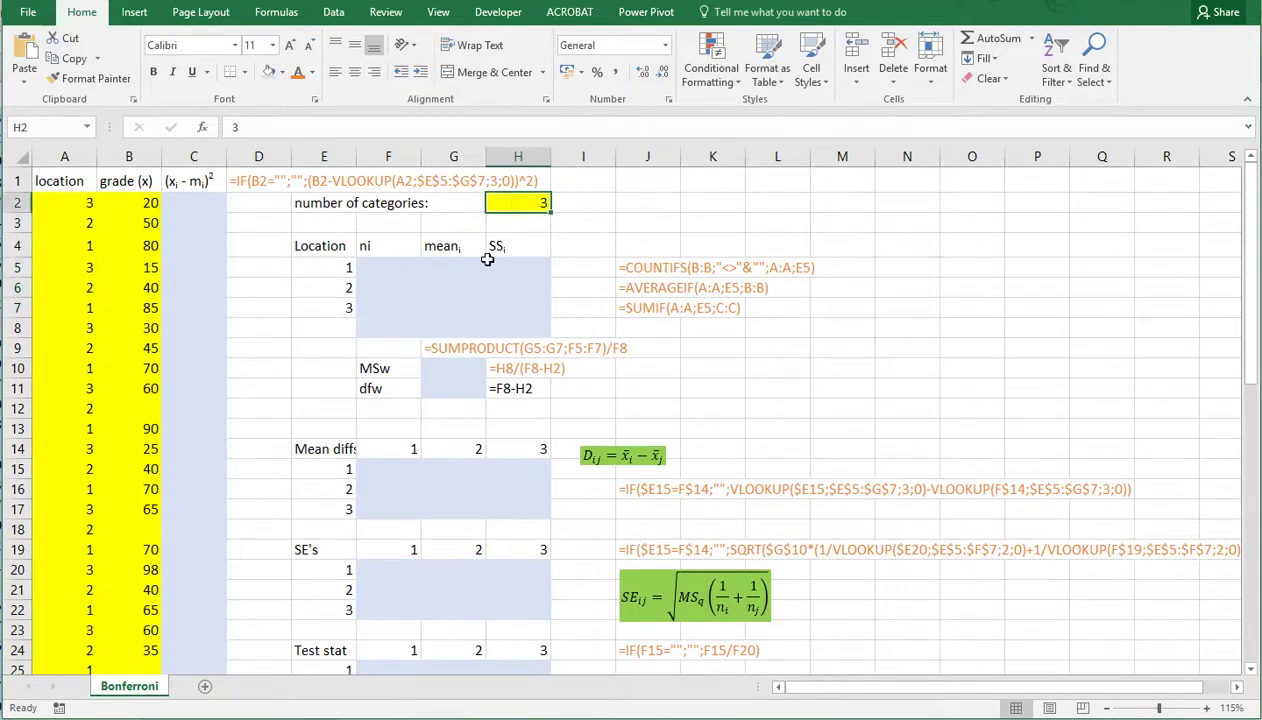
Count each location's grades with =COUNTIFS(B:B;">"&0;A:A;E5) in F5, filled down to F7.
click(388, 267)
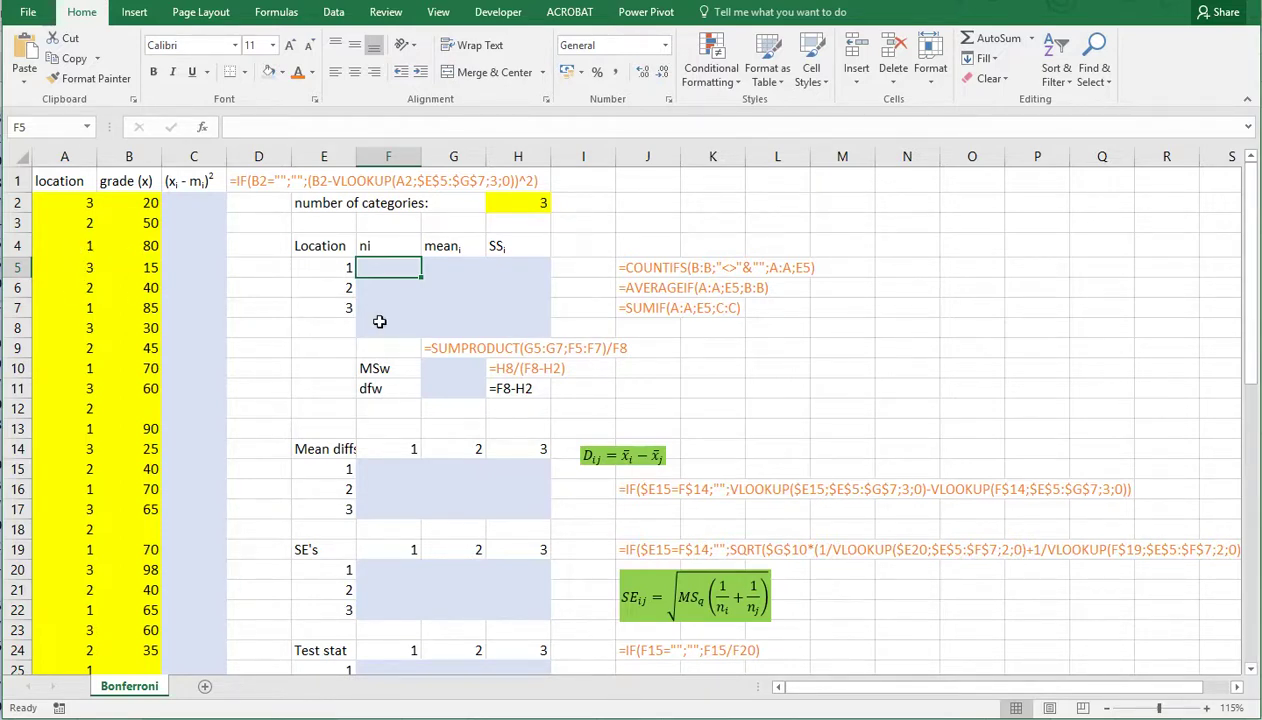
text(=coun)
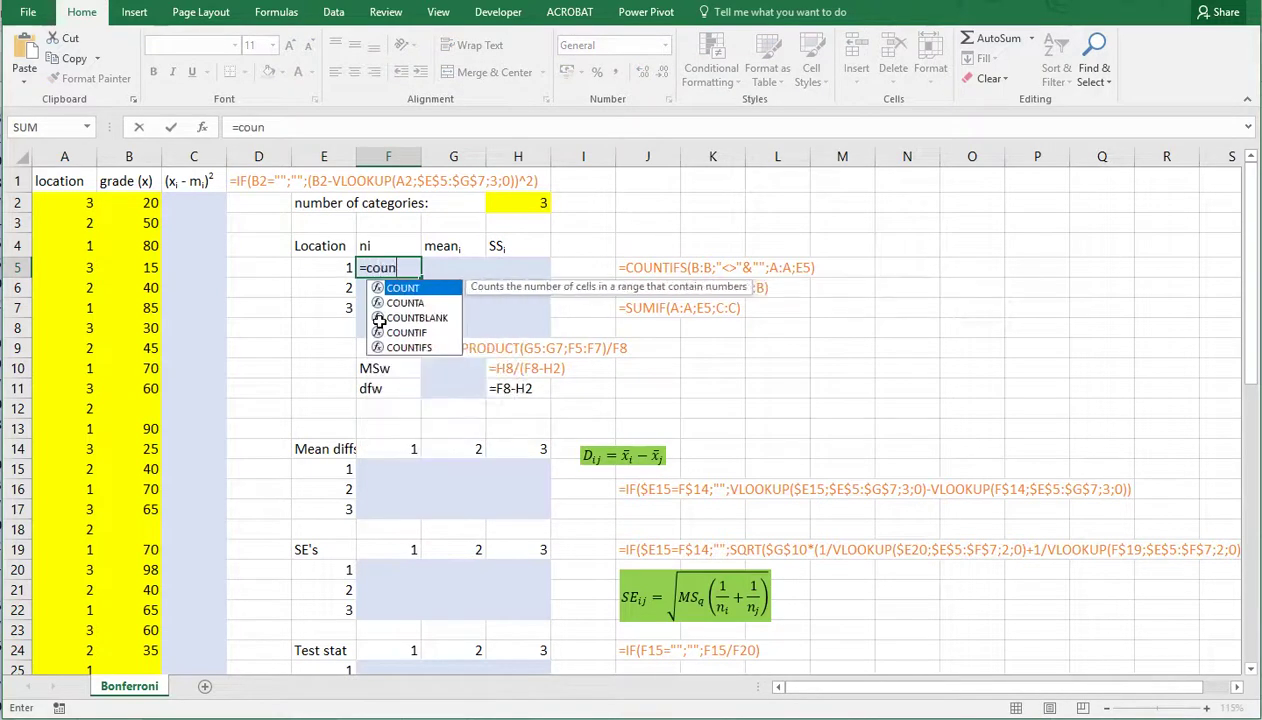
text(tifs()
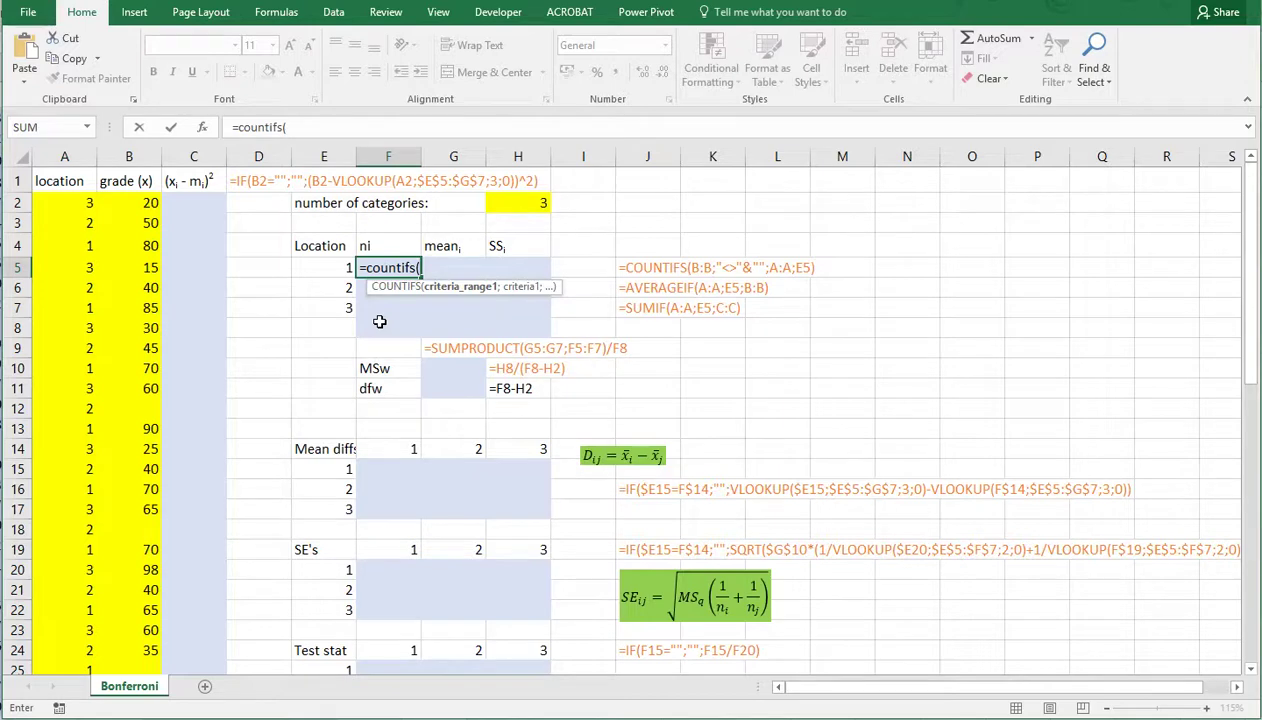
text(B:B;)
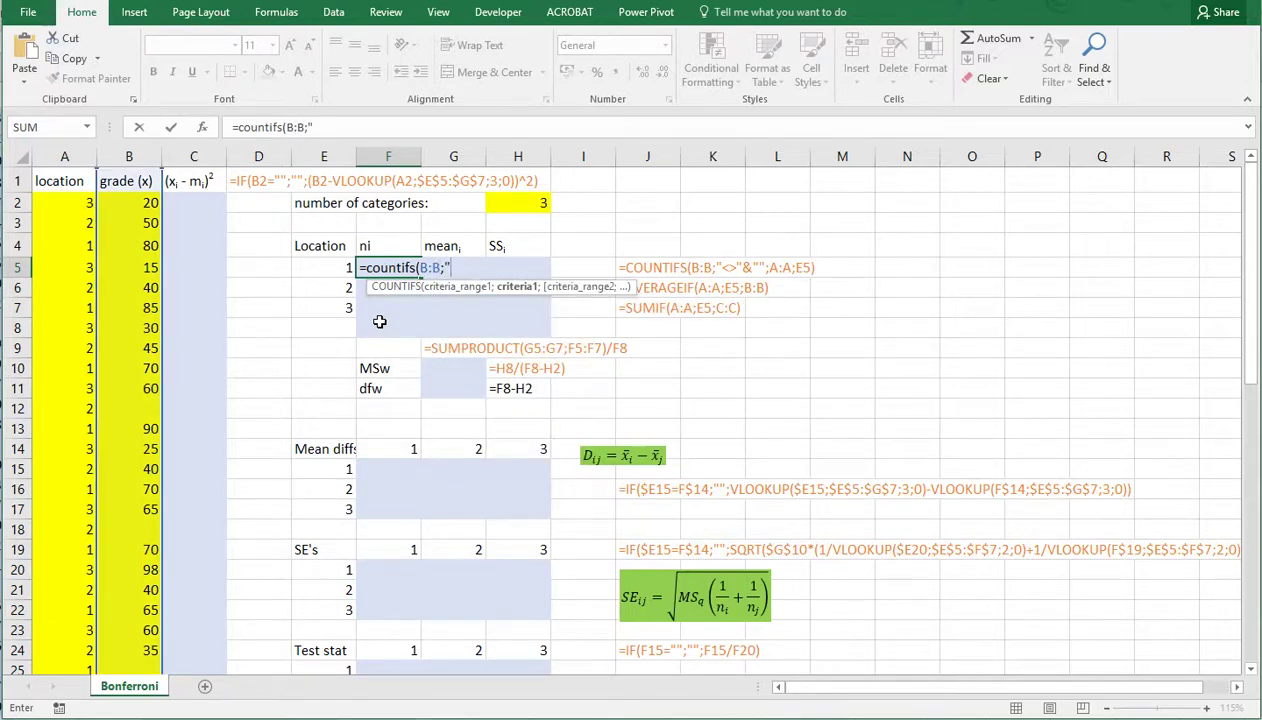
text("<>)
key(BackSpace)
key(BackSpace)
text(>"&0)
text(;)
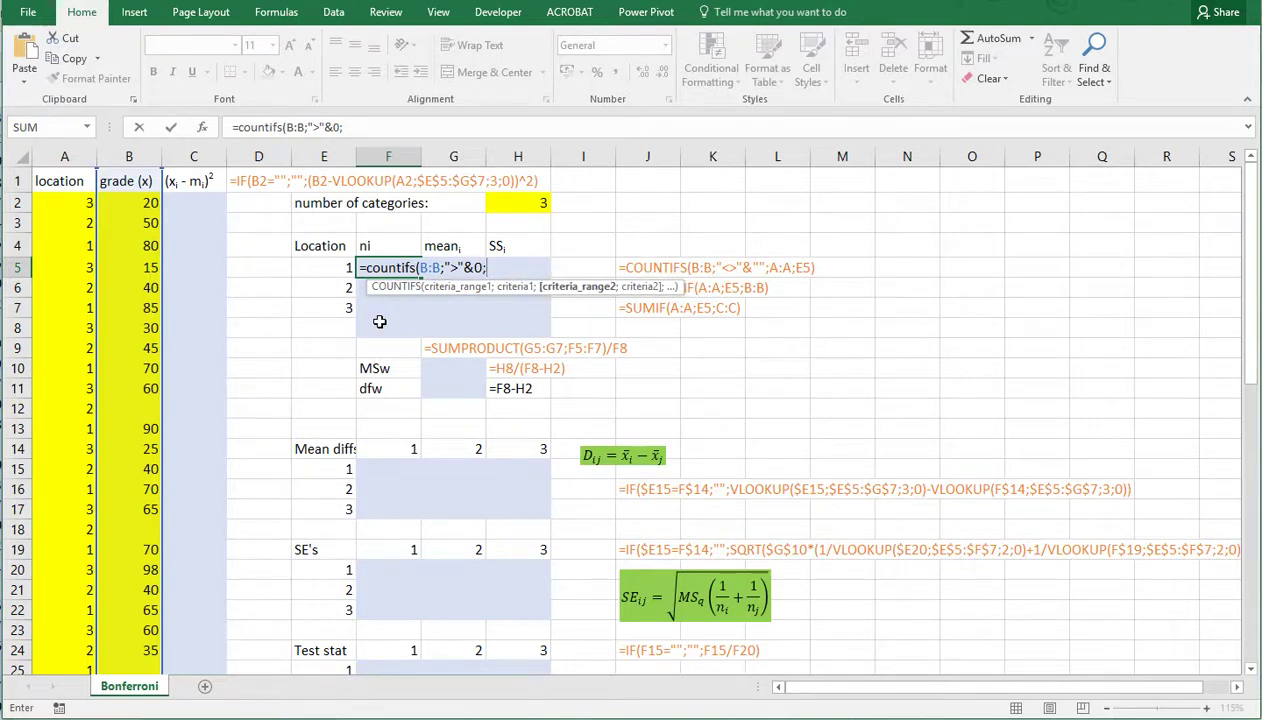
text(A:A;)
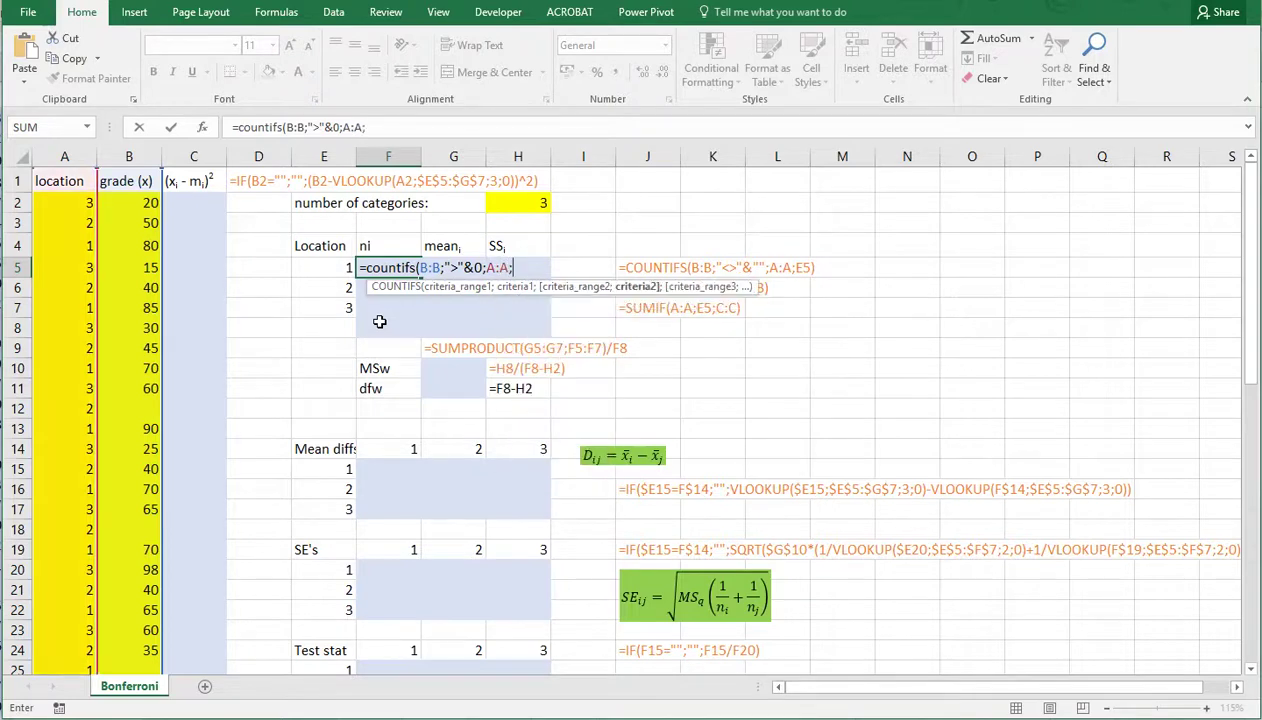
click(328, 268)
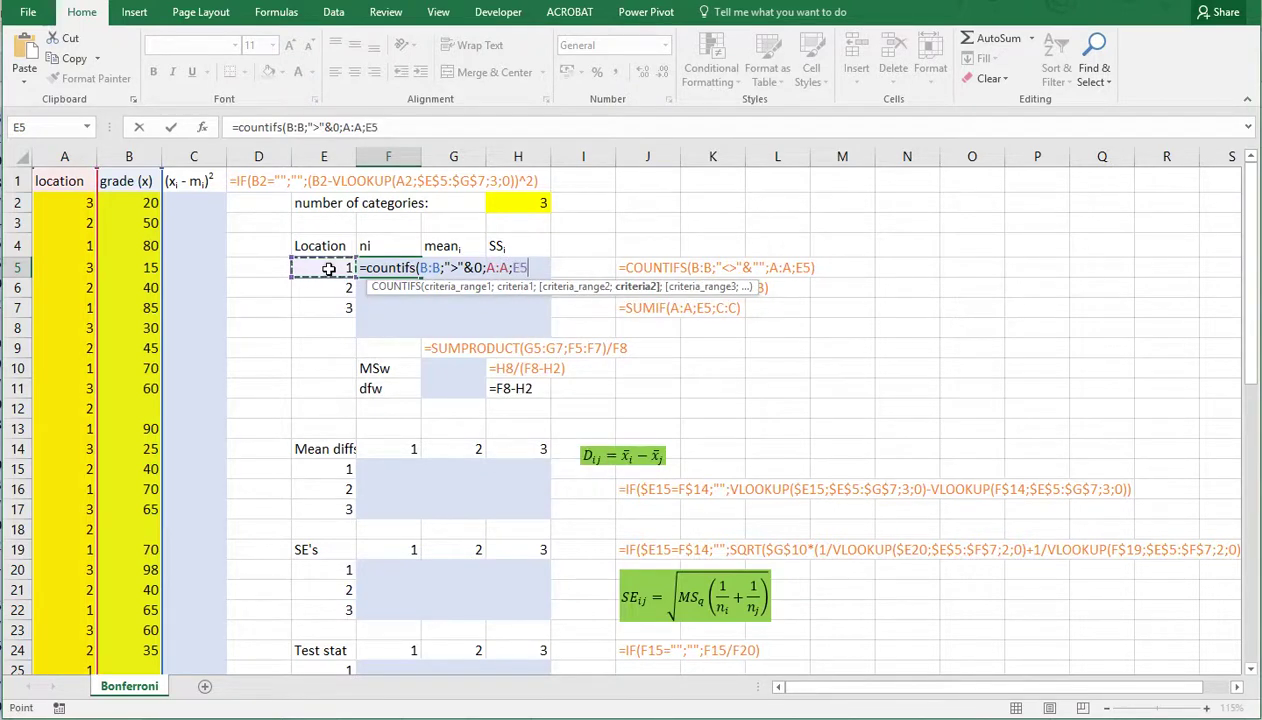
text())
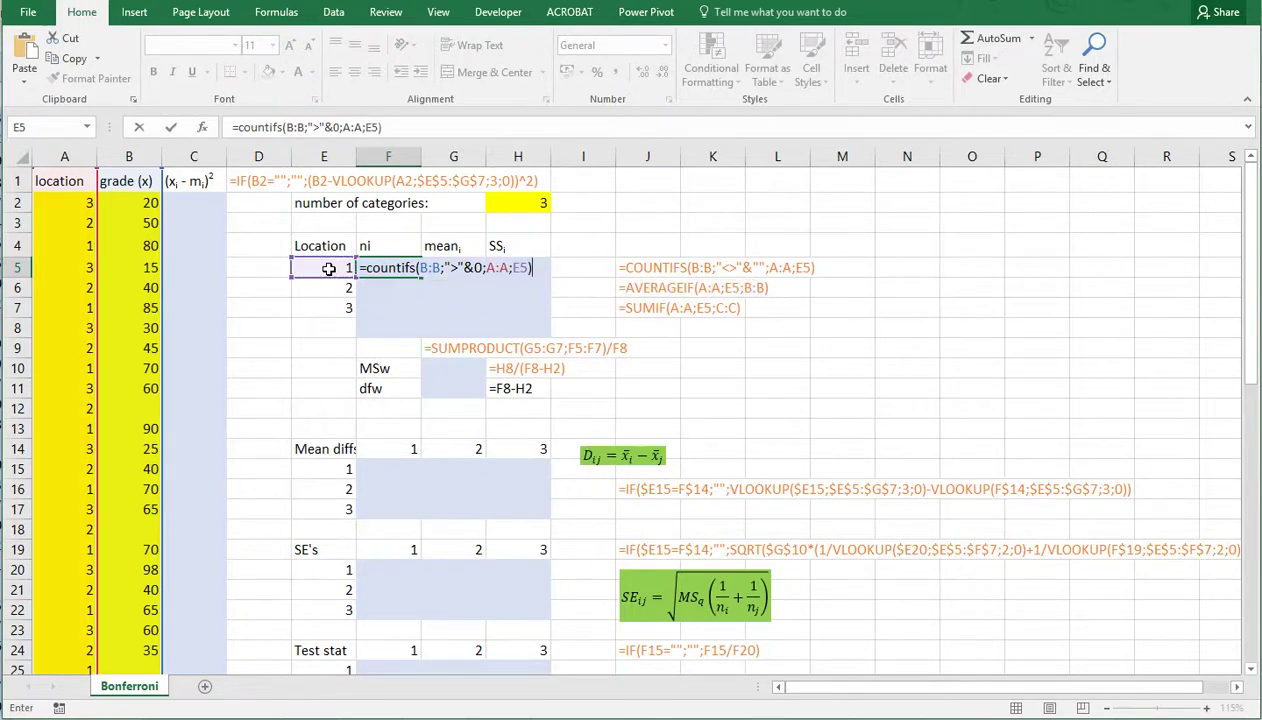
key(ctrl+Return)
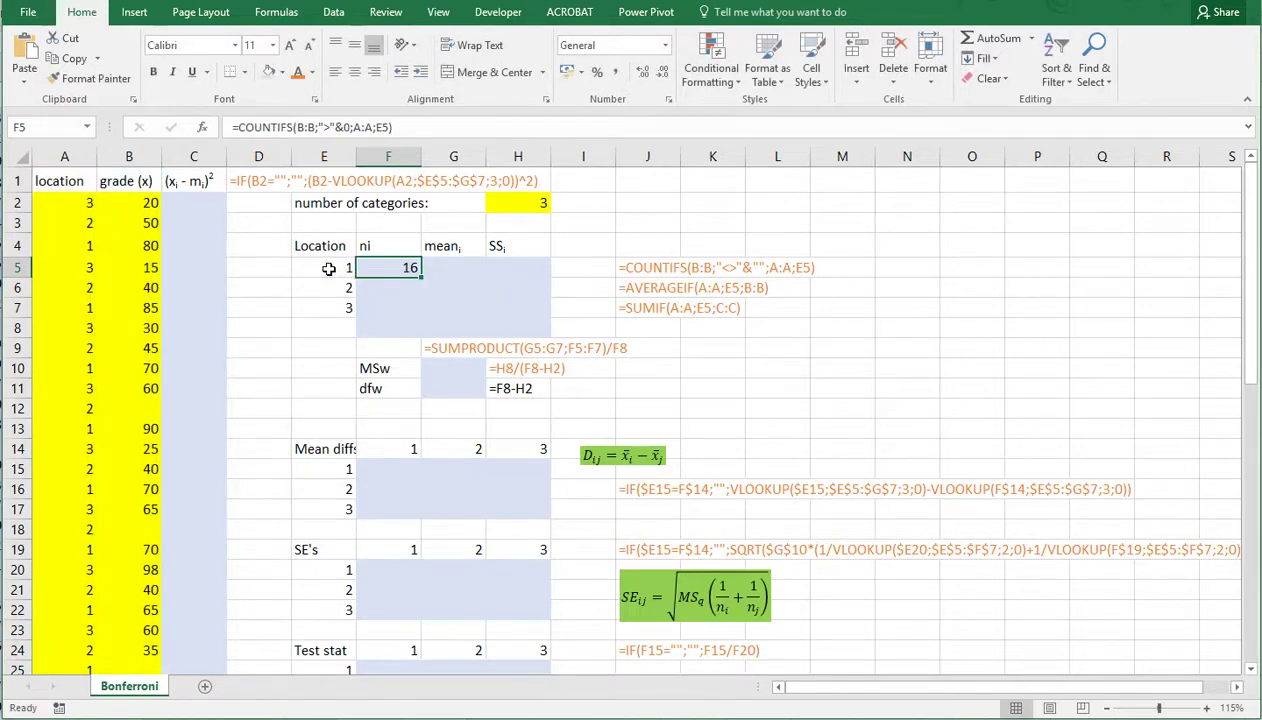
drag(421, 277, 410, 316)
AutoSum the counts into F8 for a total of 48, then check F6's copied formula.
click(381, 331)
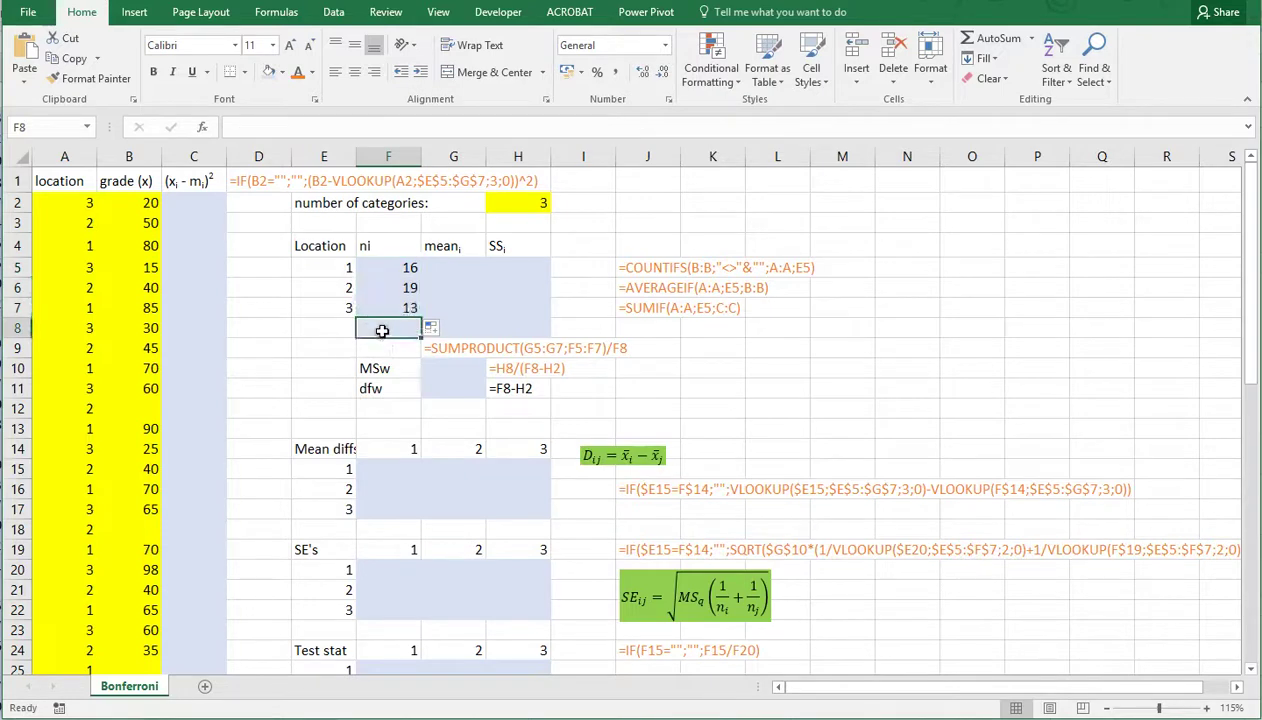
key(alt+equal)
key(Return)
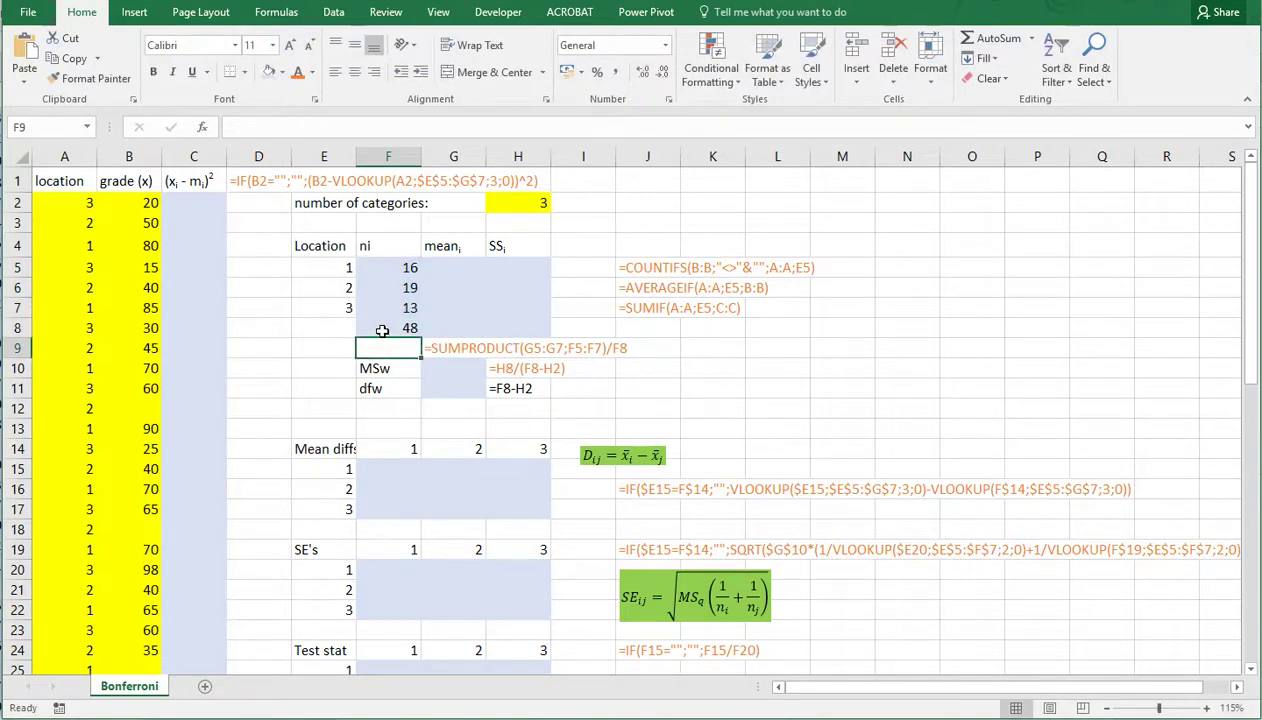
click(380, 292)
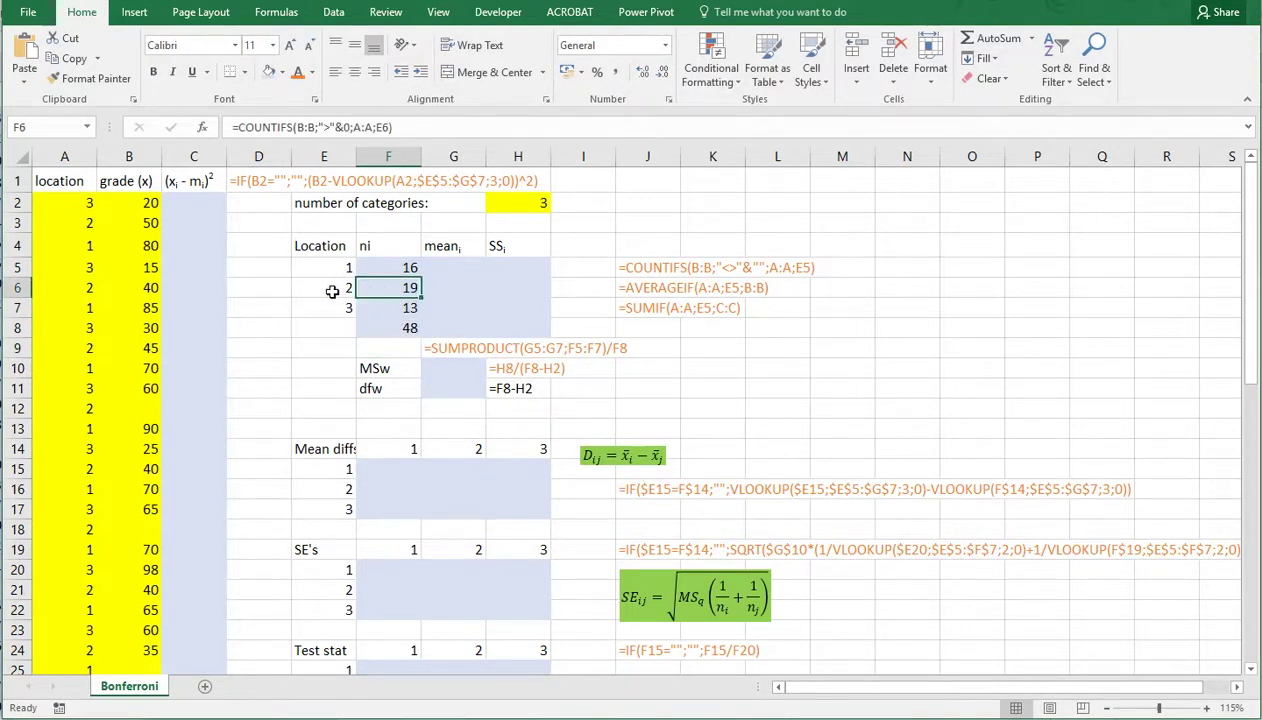
click(332, 292)
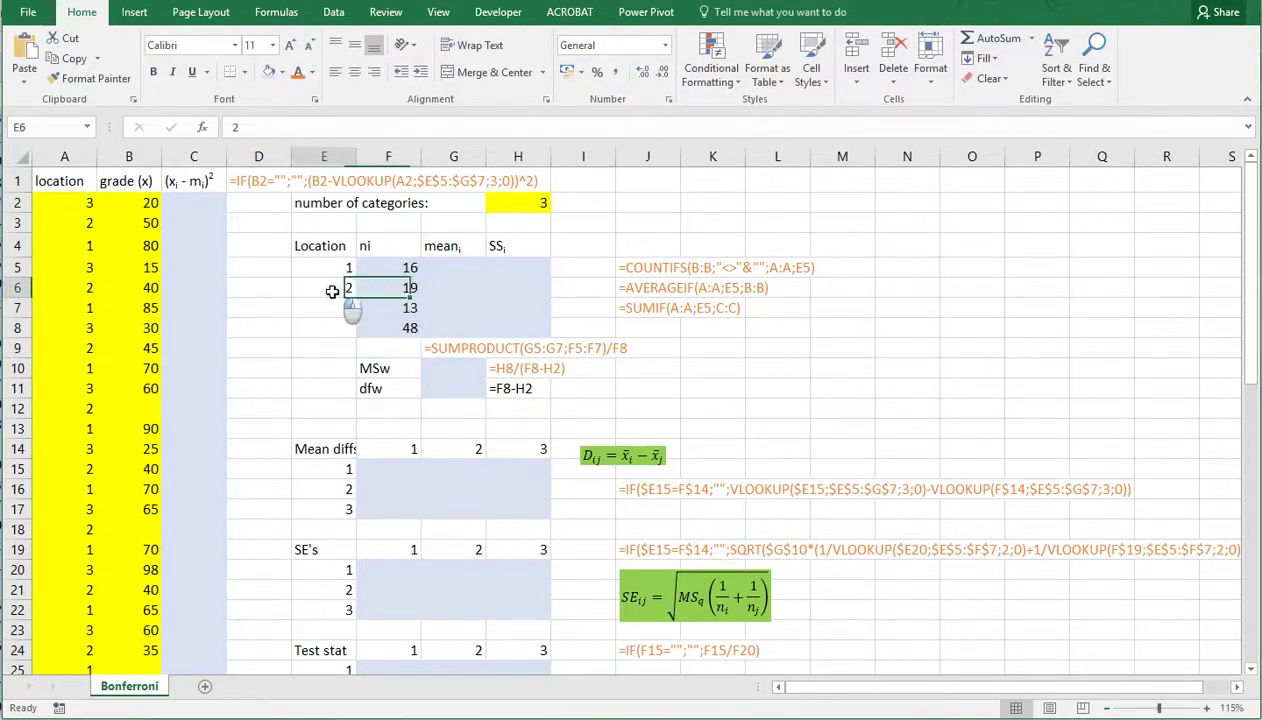
Enter =AVERAGEIF(A:A;E5;B:B) in G5 and fill to G7, giving 74,625, 51,9474 and 47,1538.
click(441, 268)
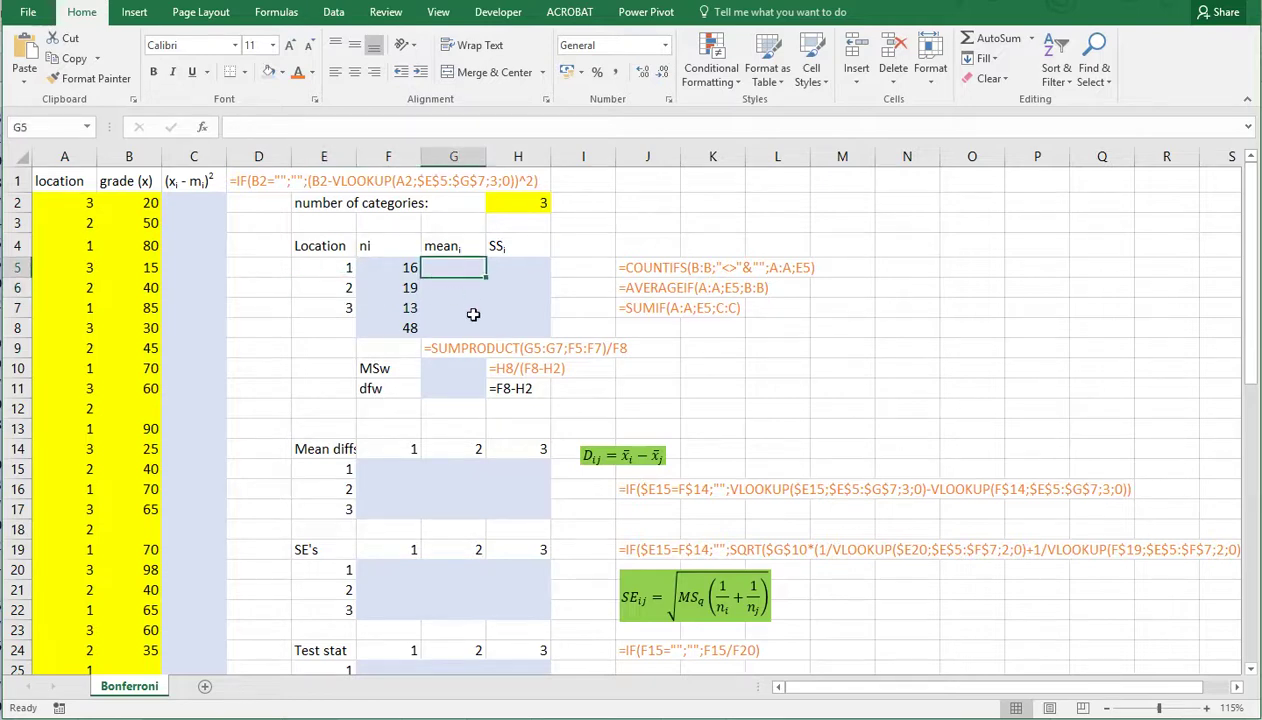
text(=avera)
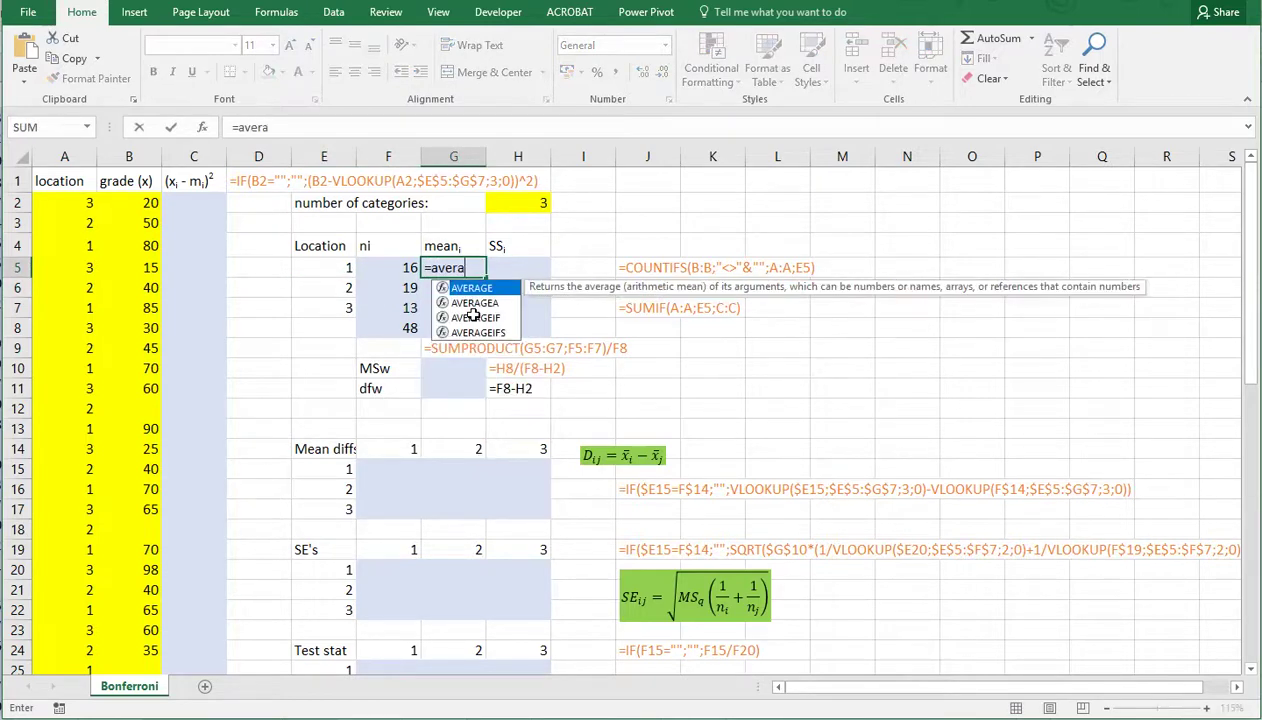
text(geif()
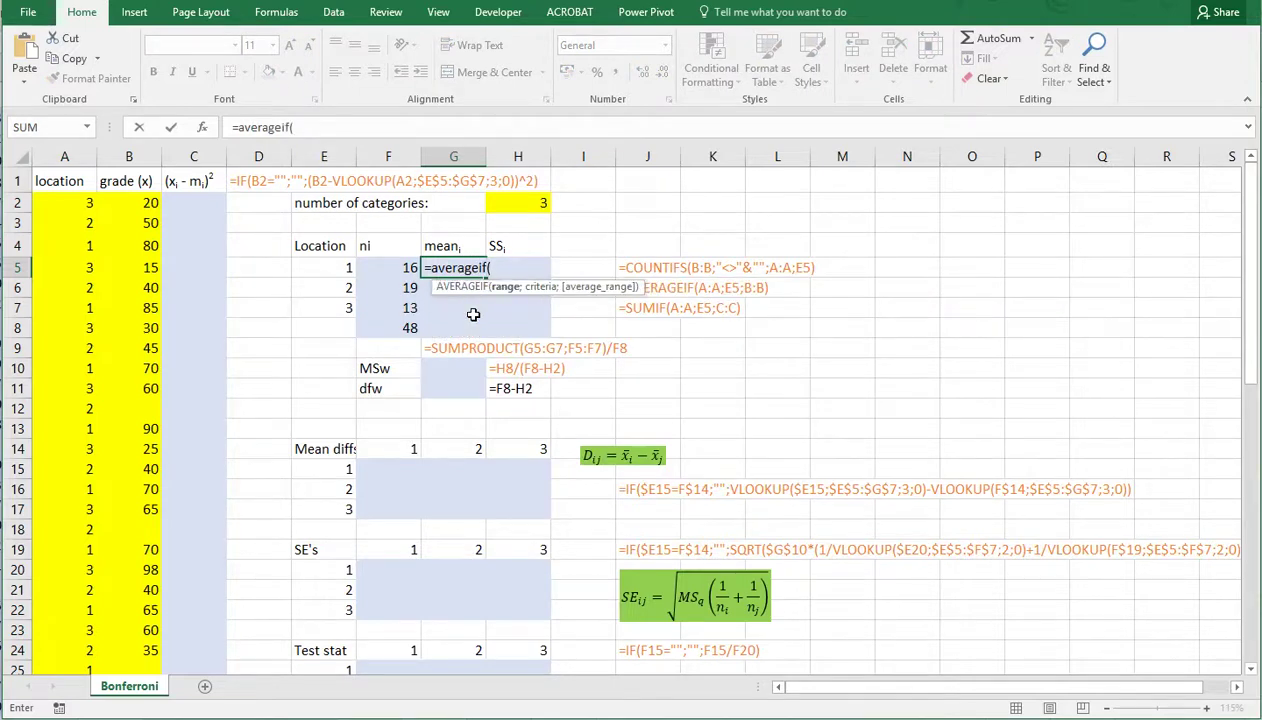
text(A:A;)
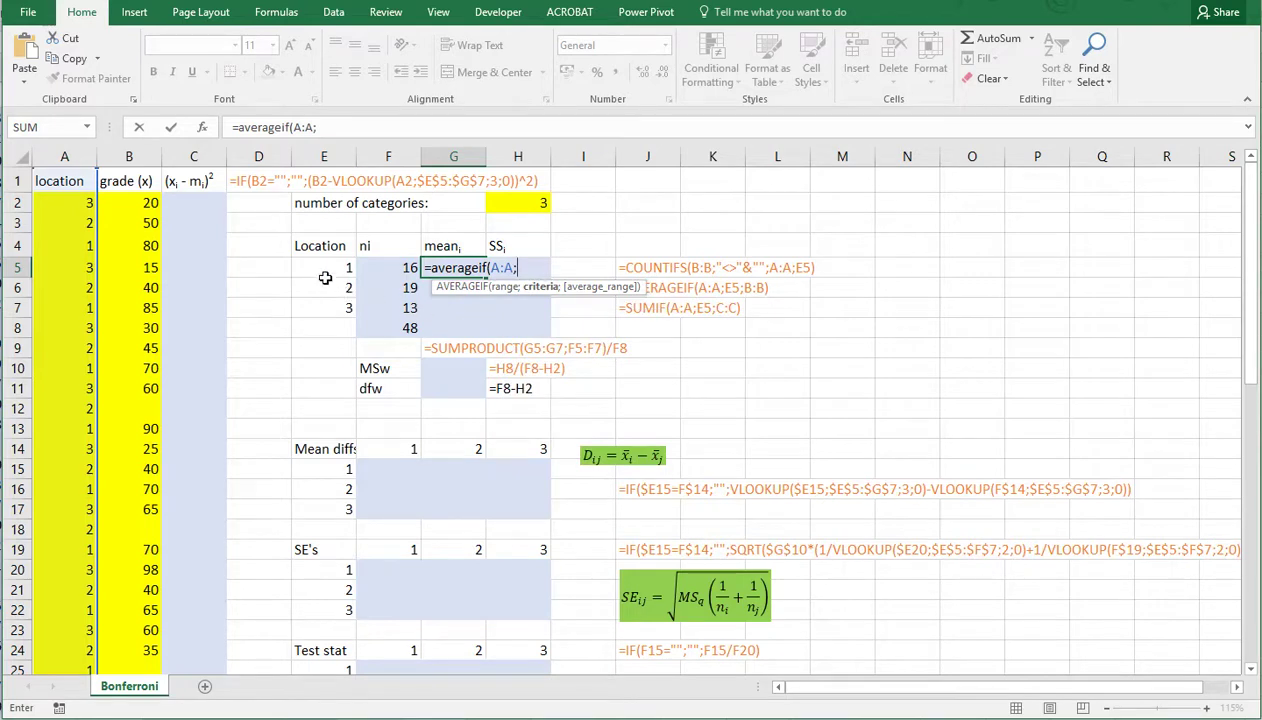
click(322, 268)
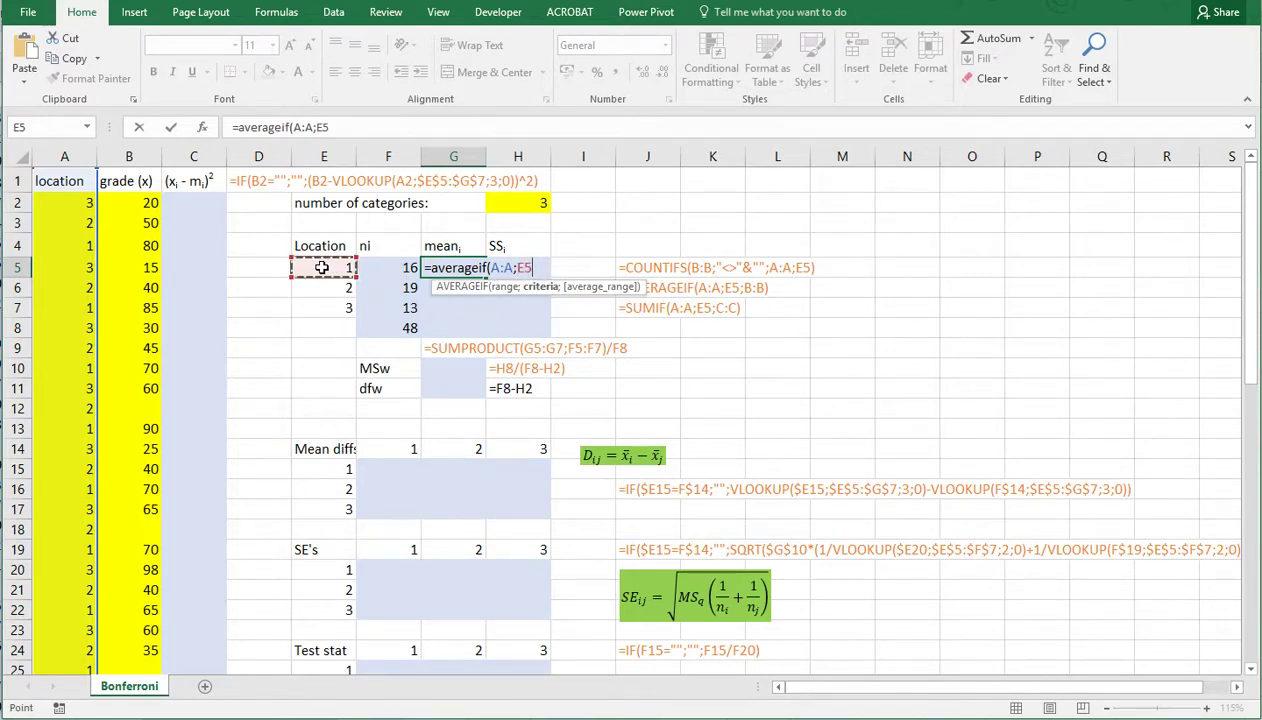
text(;)
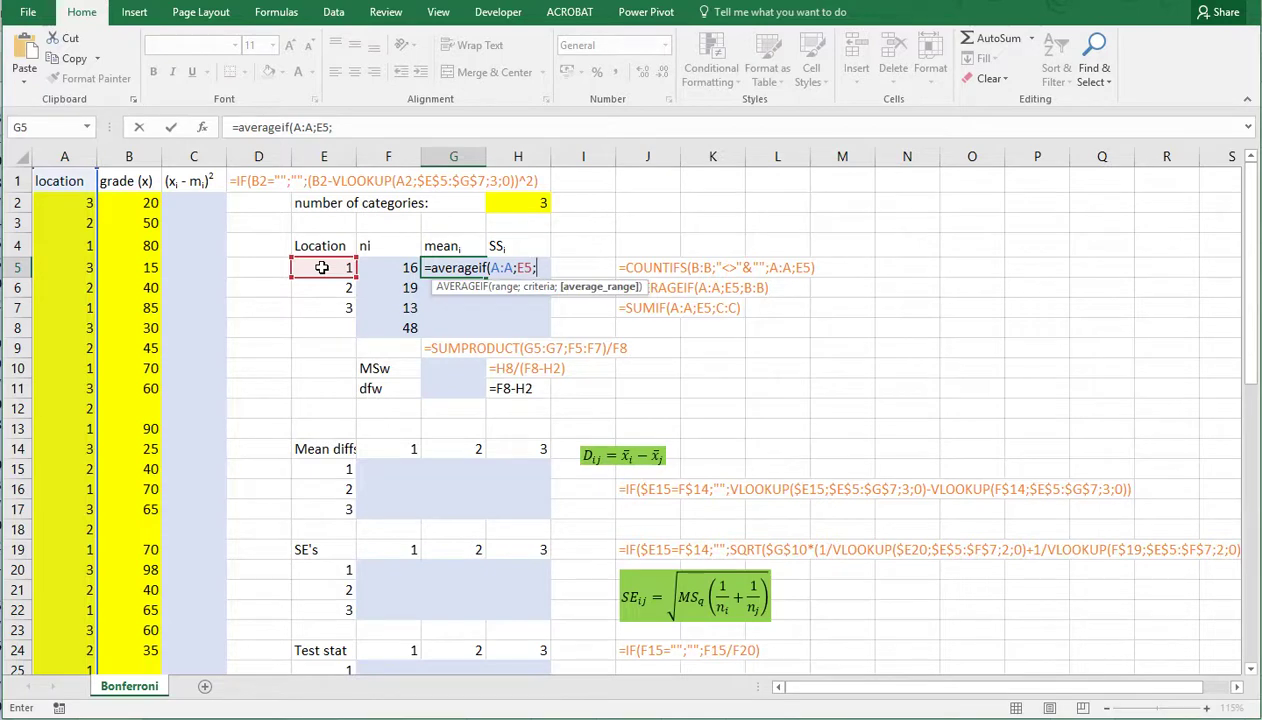
text(B:B))
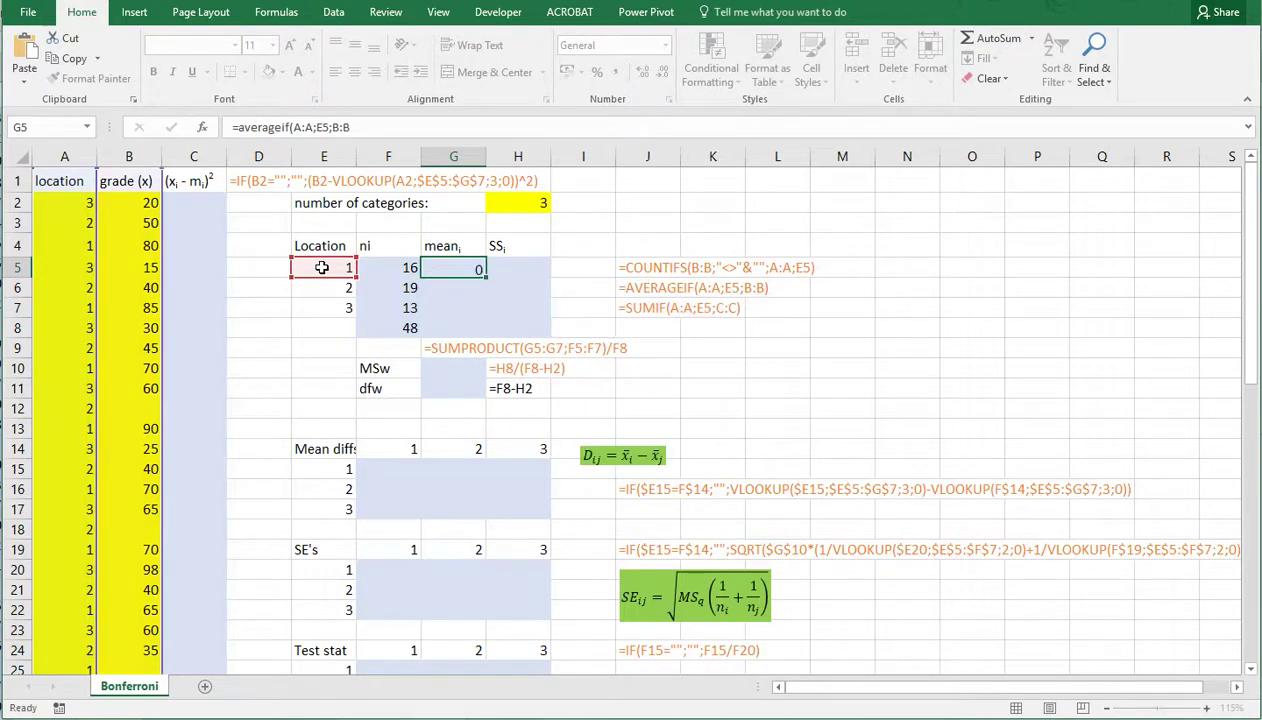
key(ctrl+Return)
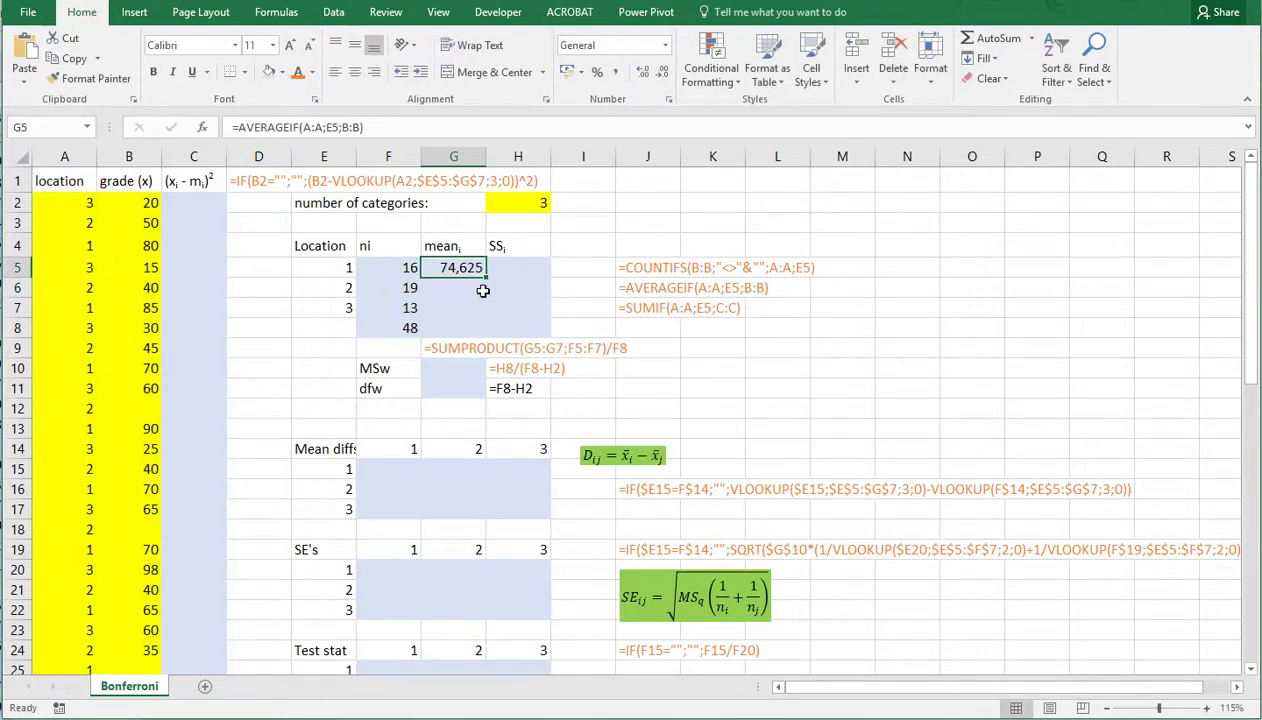
drag(485, 278, 485, 312)
click(454, 329)
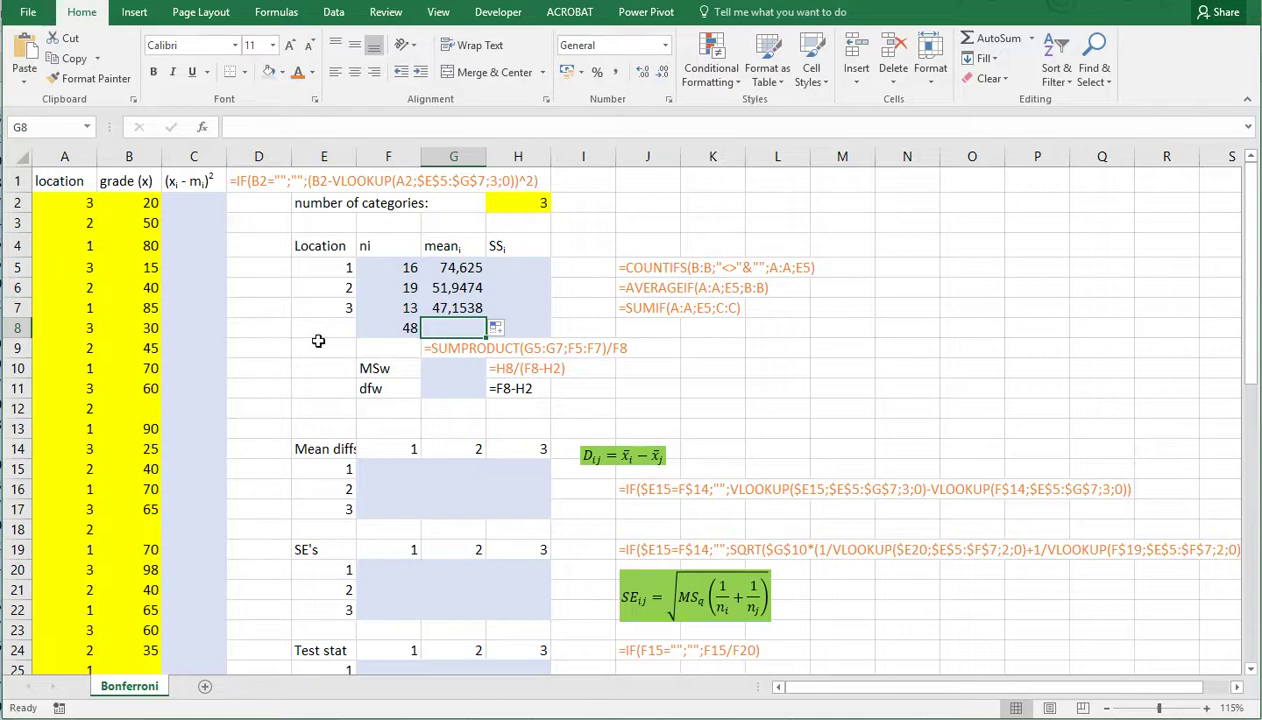
Enter =SUMPRODUCT(F5:F7;G5:G7)/F8 in G8 for an overall mean of 58,2083.
text(=)
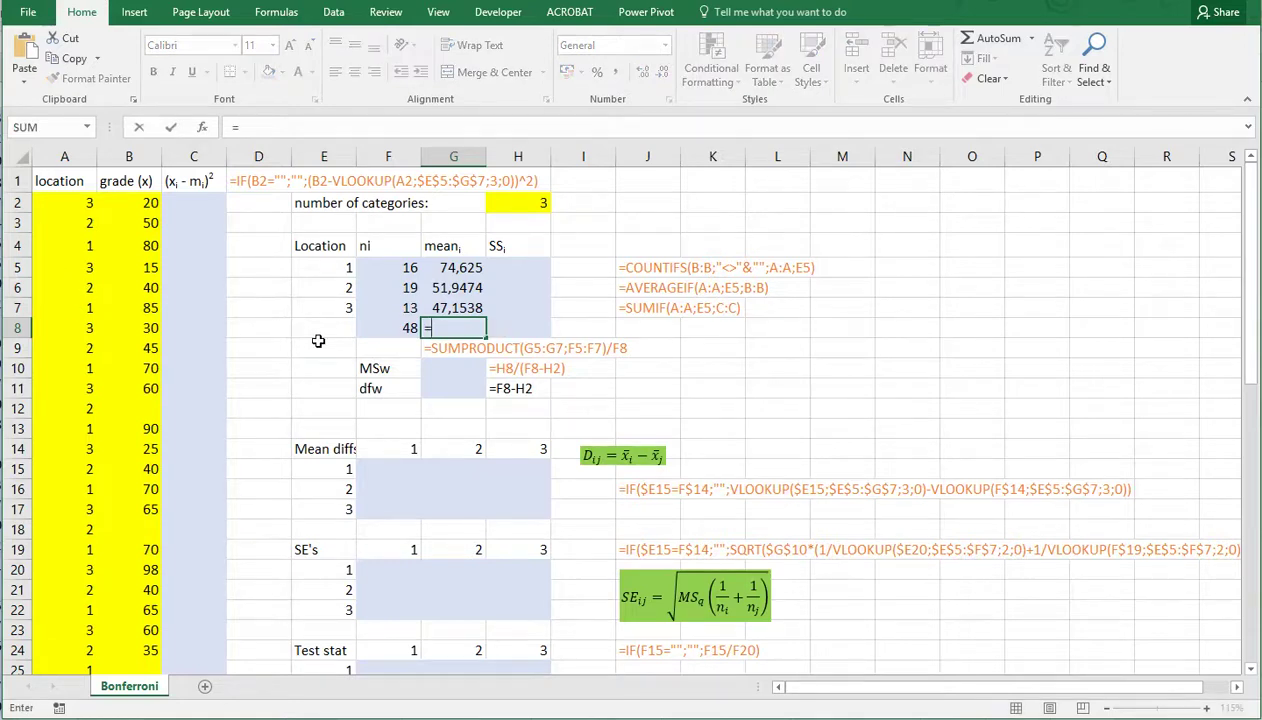
text(sumproduct()
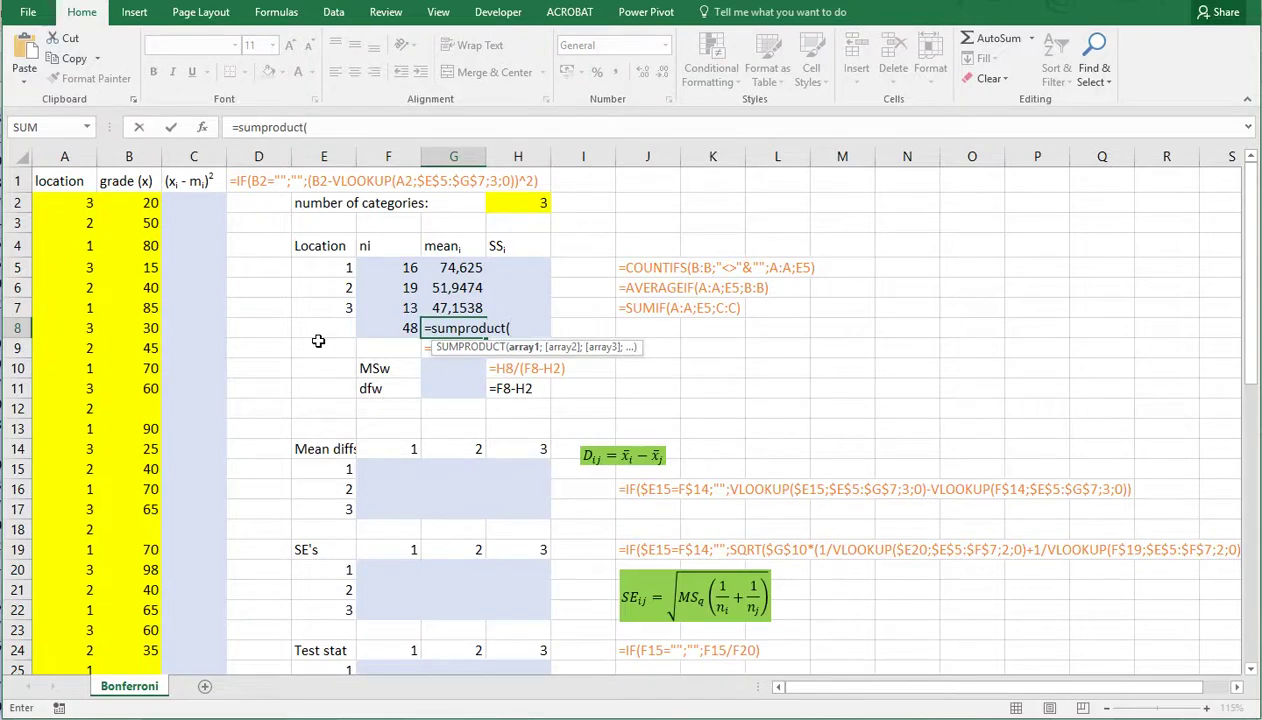
click(384, 268)
drag(384, 268, 384, 308)
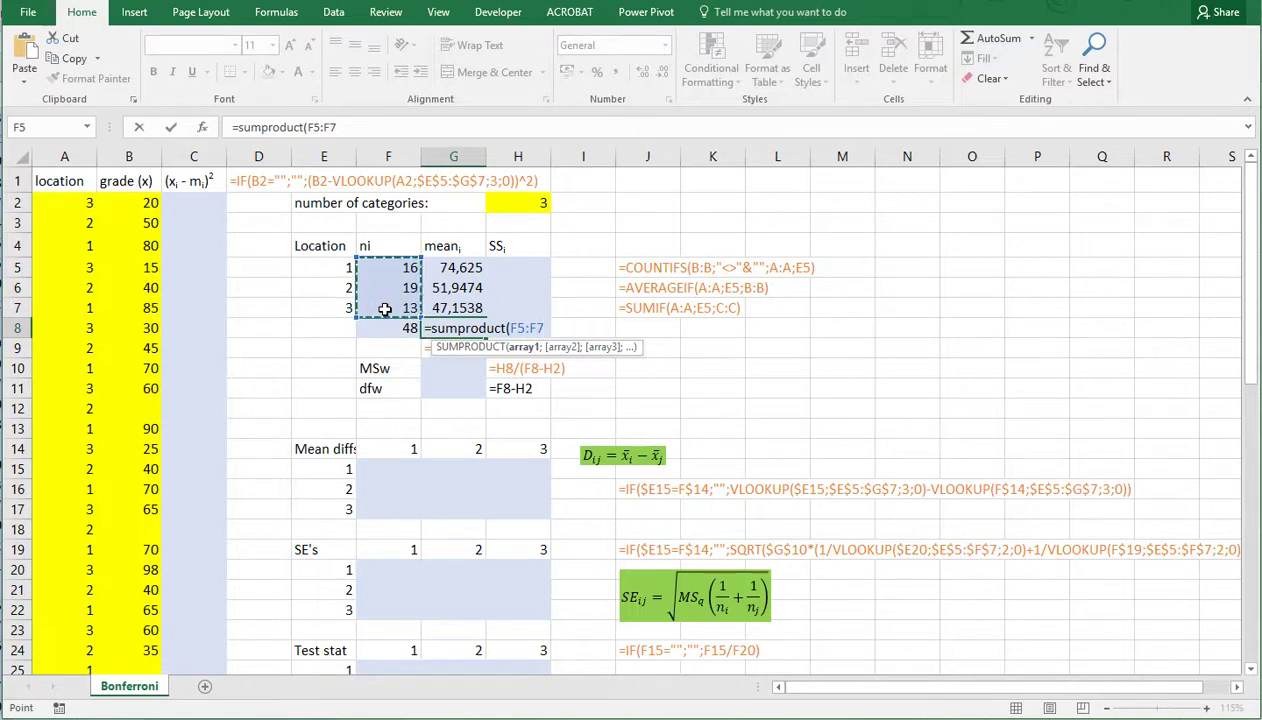
text(;)
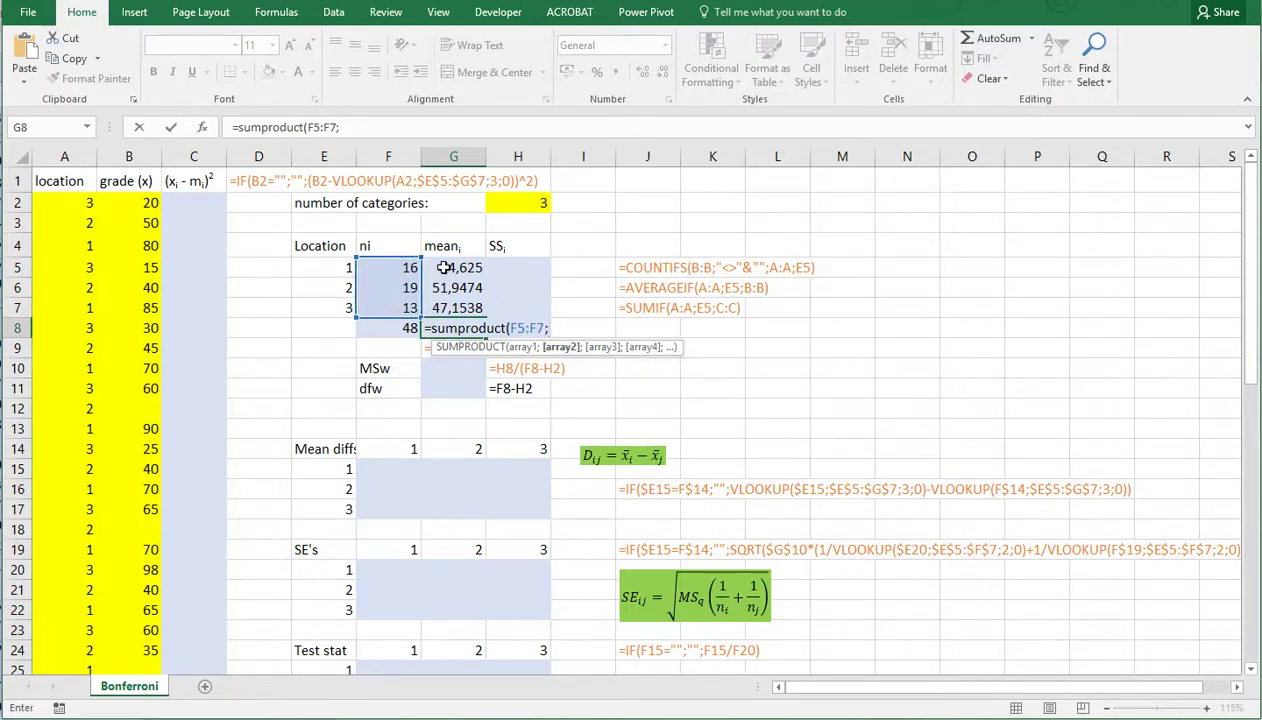
drag(440, 268, 448, 312)
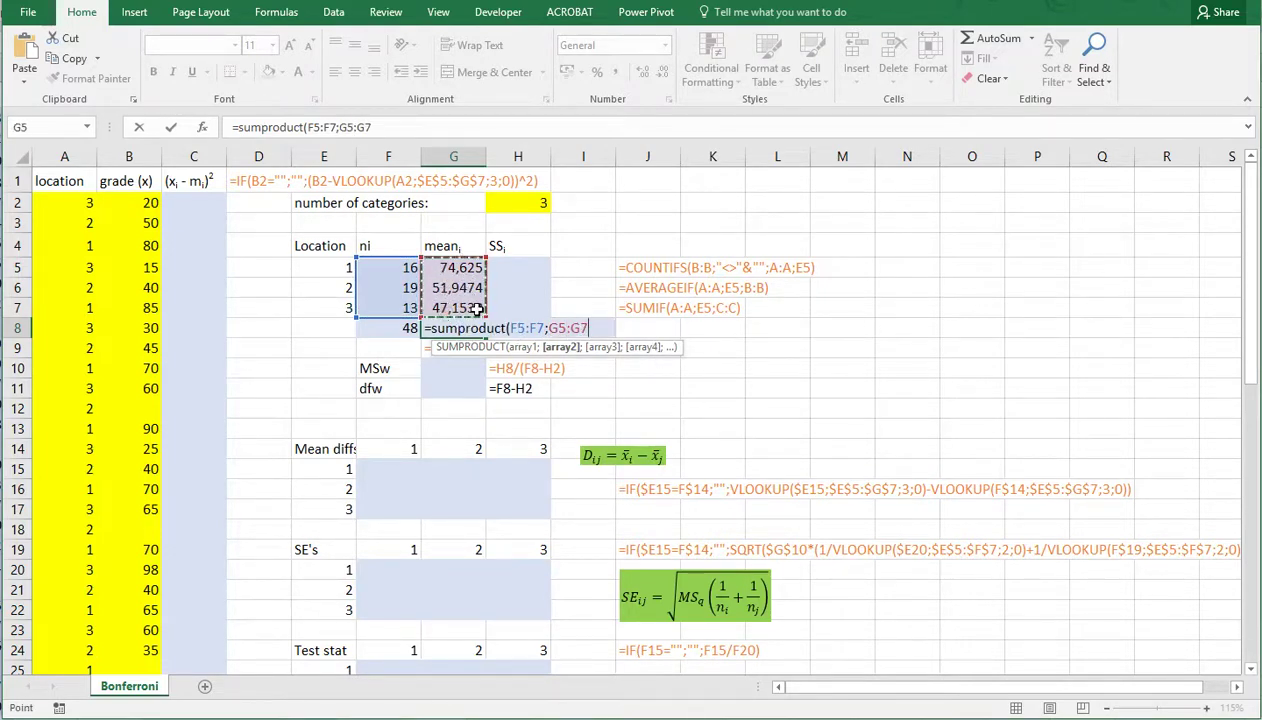
text()/)
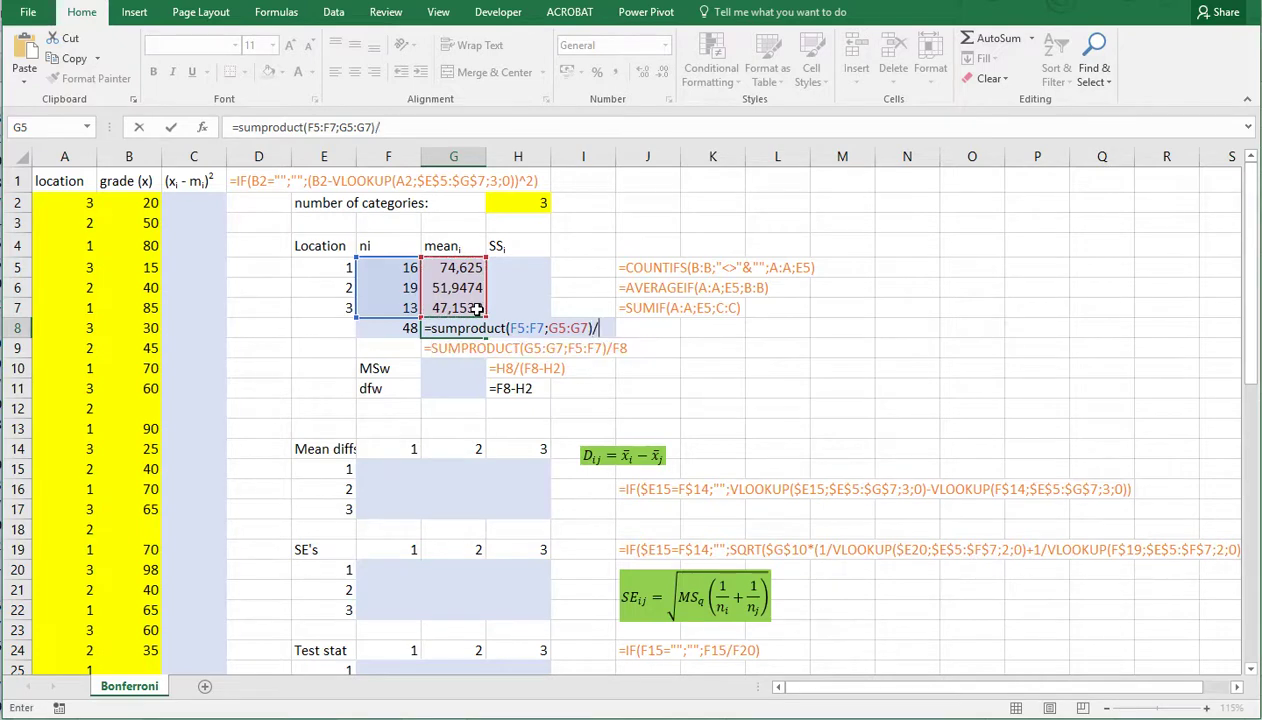
click(395, 329)
key(ctrl+Return)
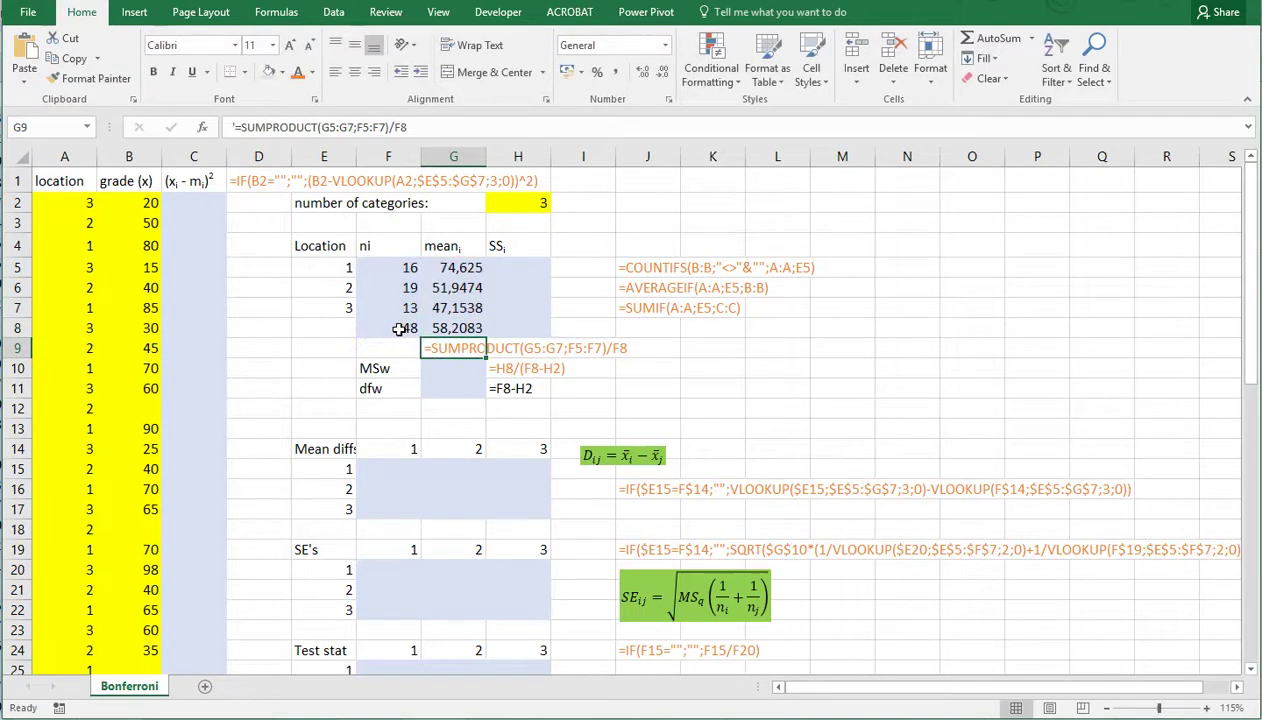
Inspect the first two rows' location and grade values before writing the C2 formula.
click(502, 272)
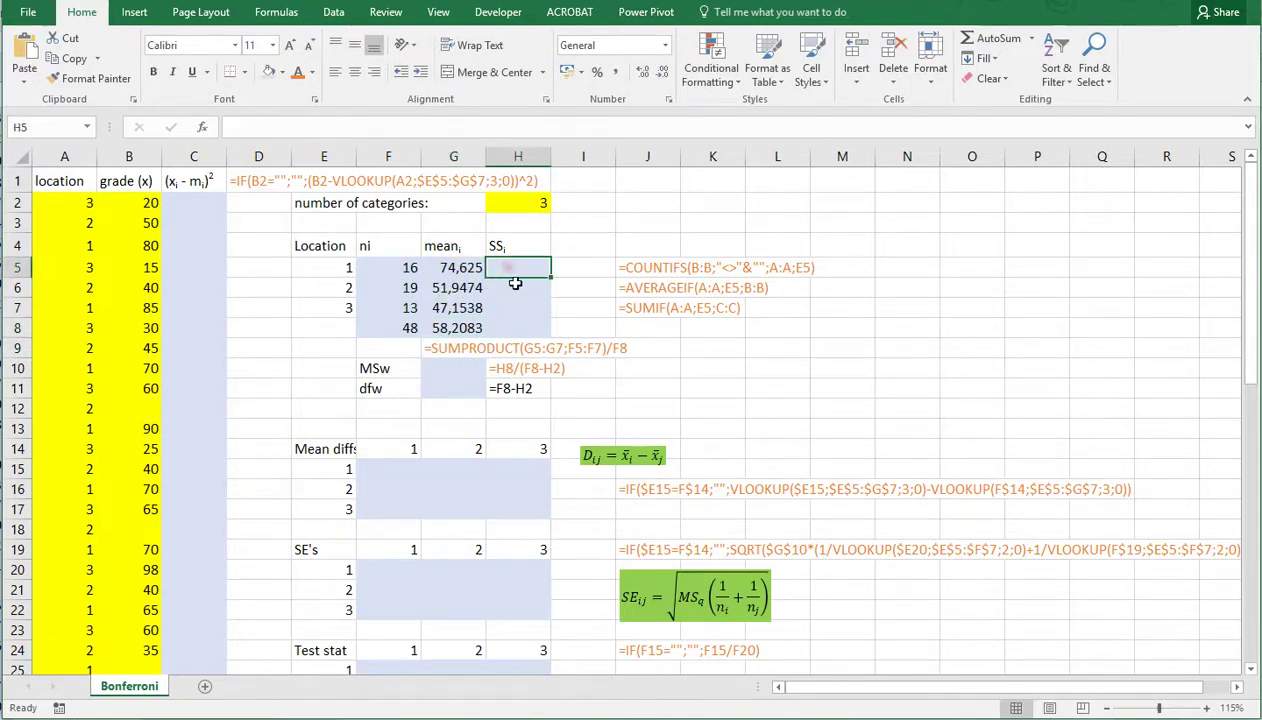
click(200, 205)
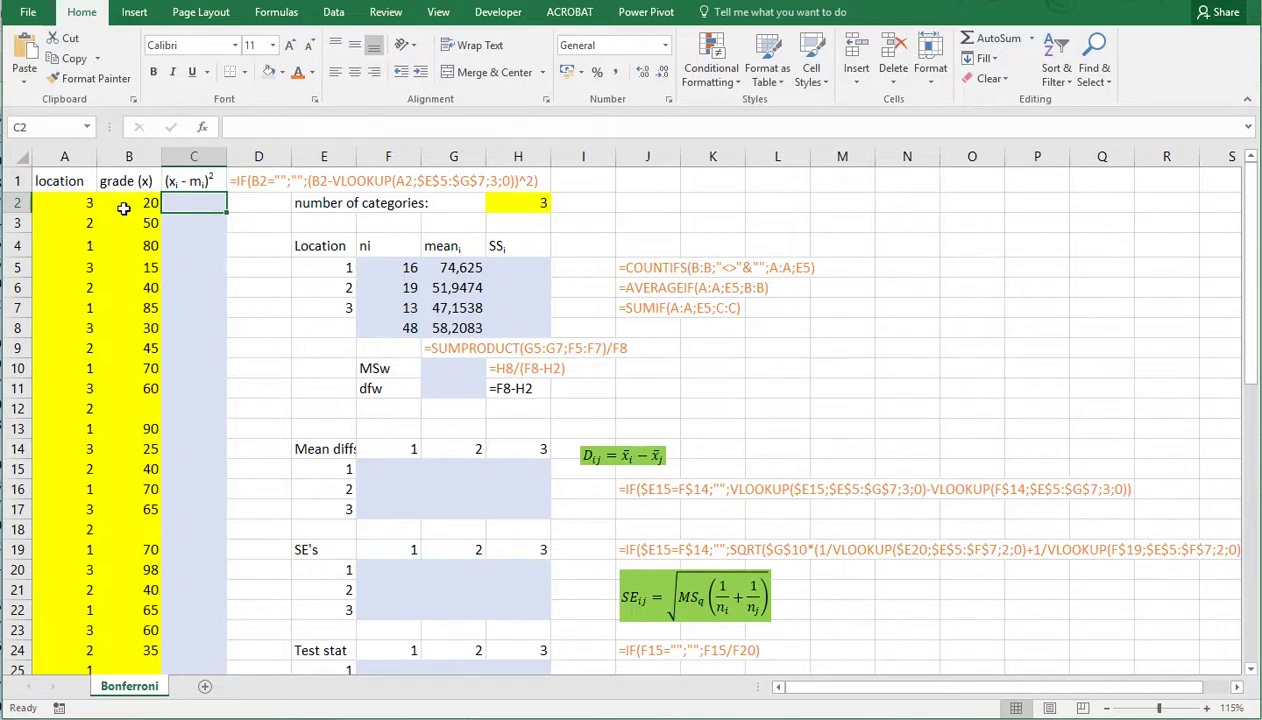
click(72, 207)
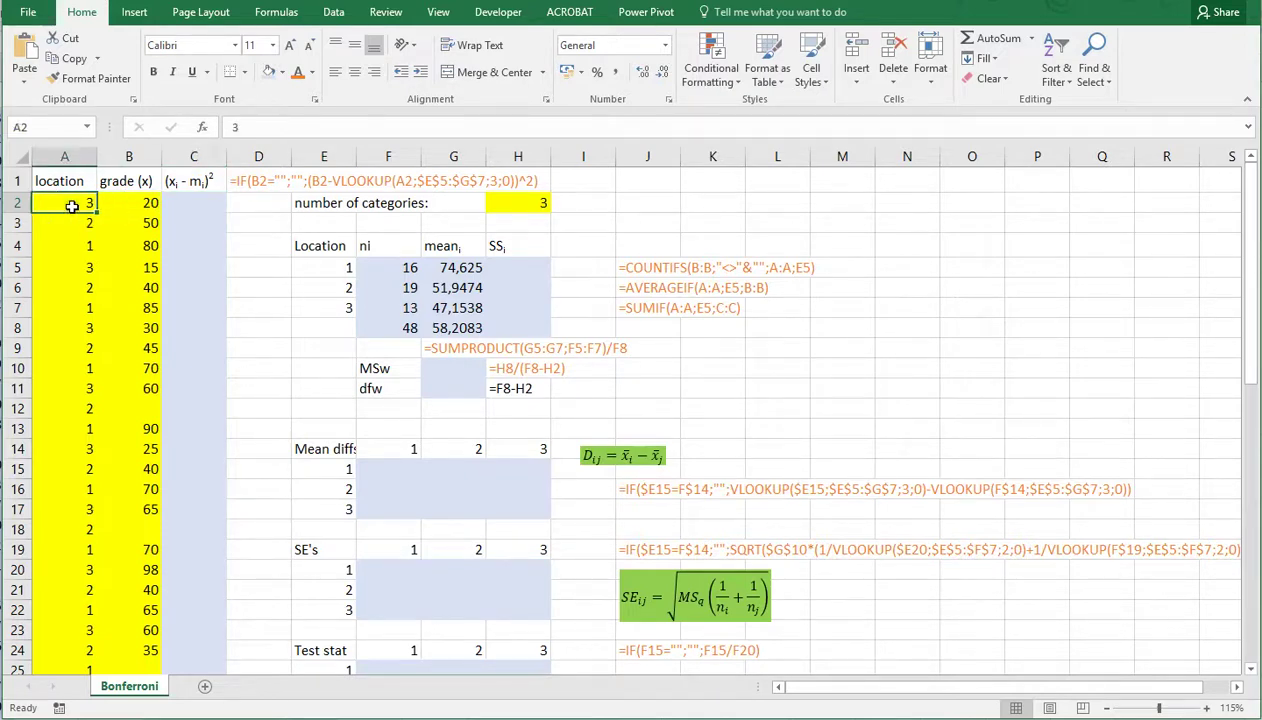
click(128, 205)
click(129, 224)
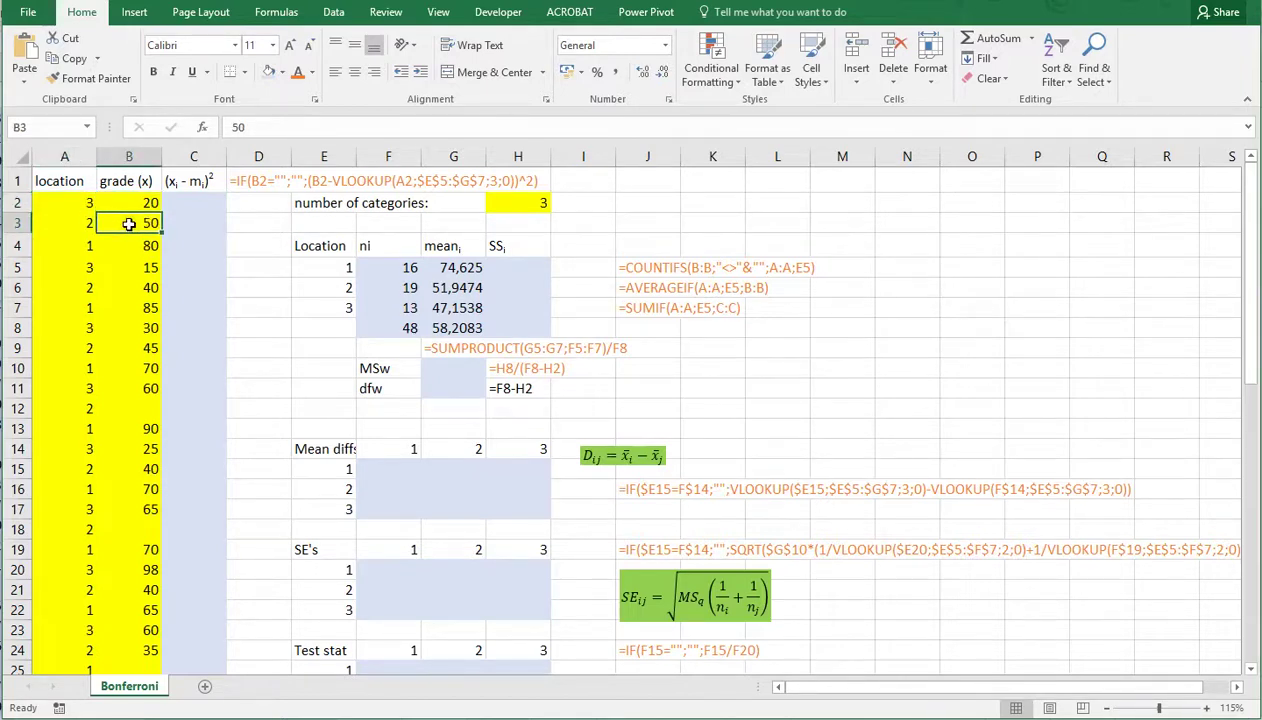
click(78, 224)
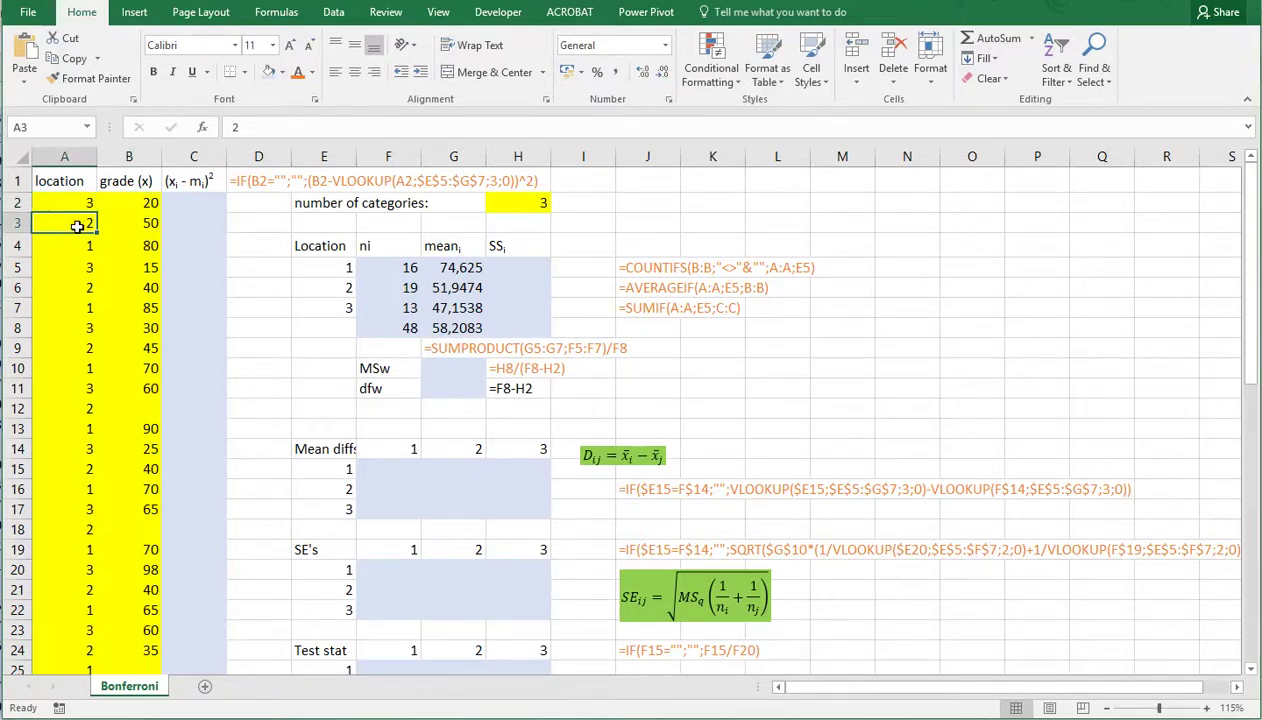
click(171, 202)
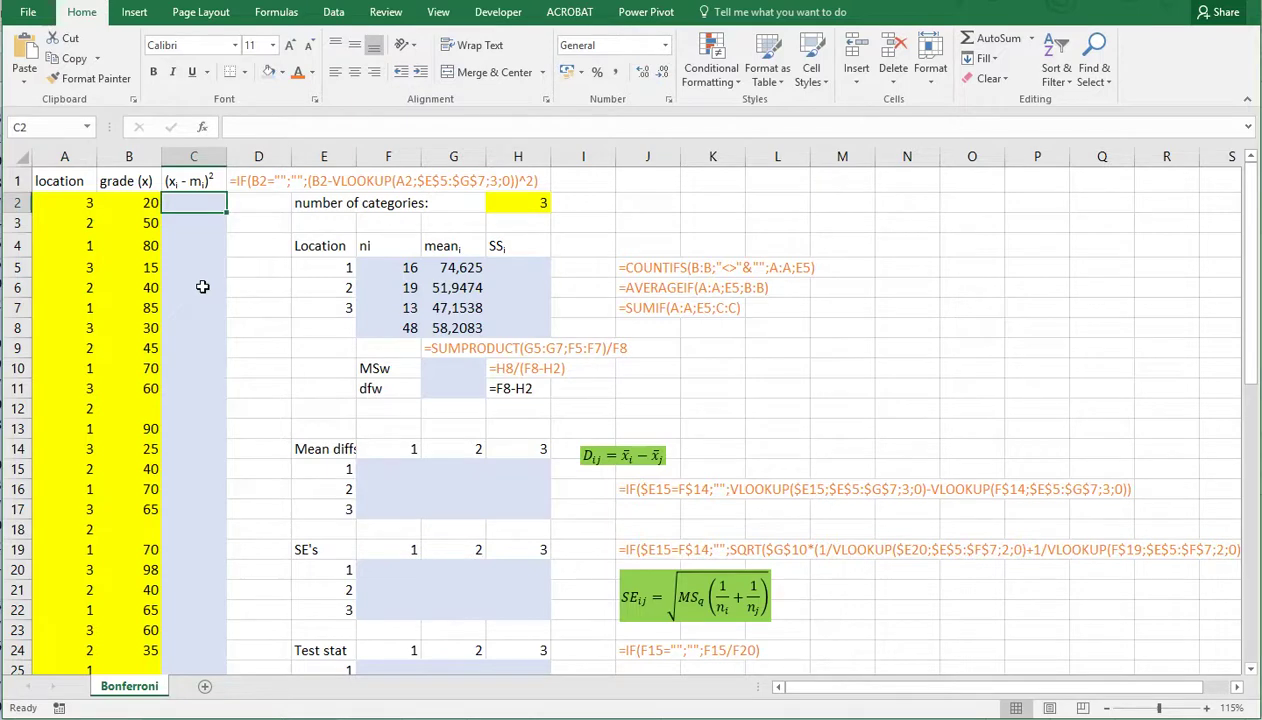
Enter =IF(B2="";"";(B2-VLOOKUP(A2;$E$5:$G$7;3;0))^2) in C2 and copy it down column C.
text(=if()
key(Left)
text(=)
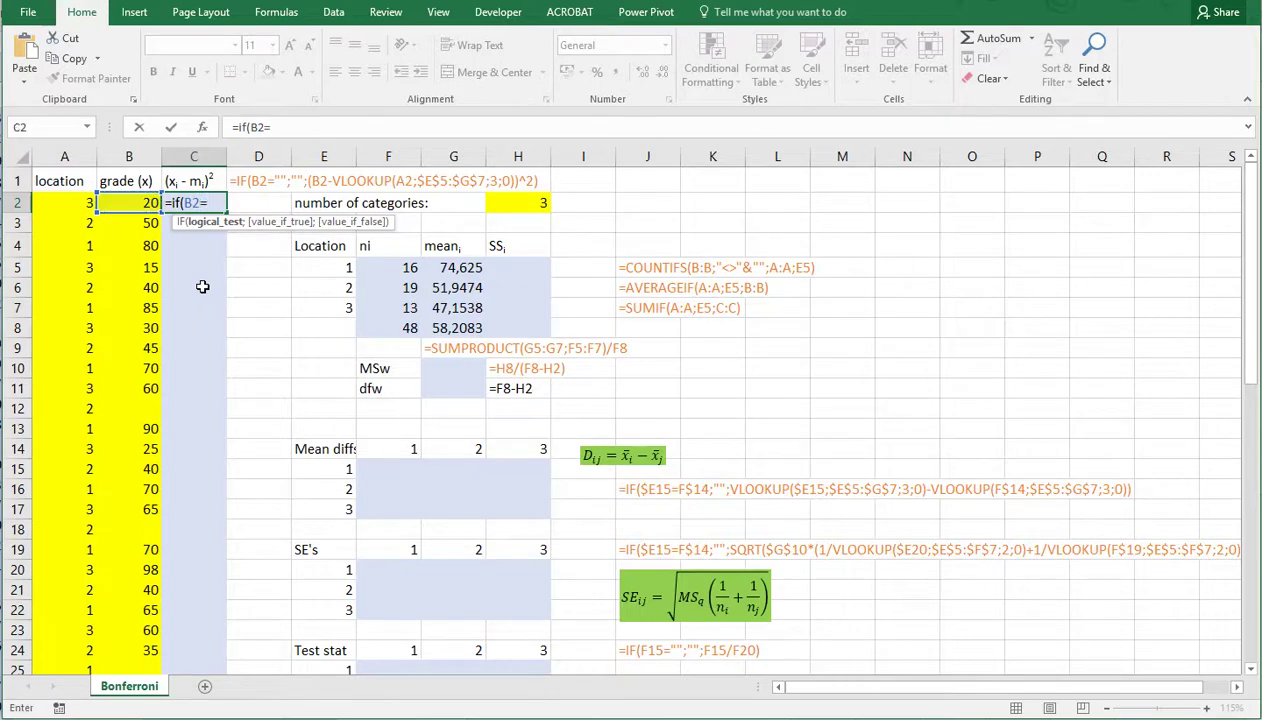
text("";"")
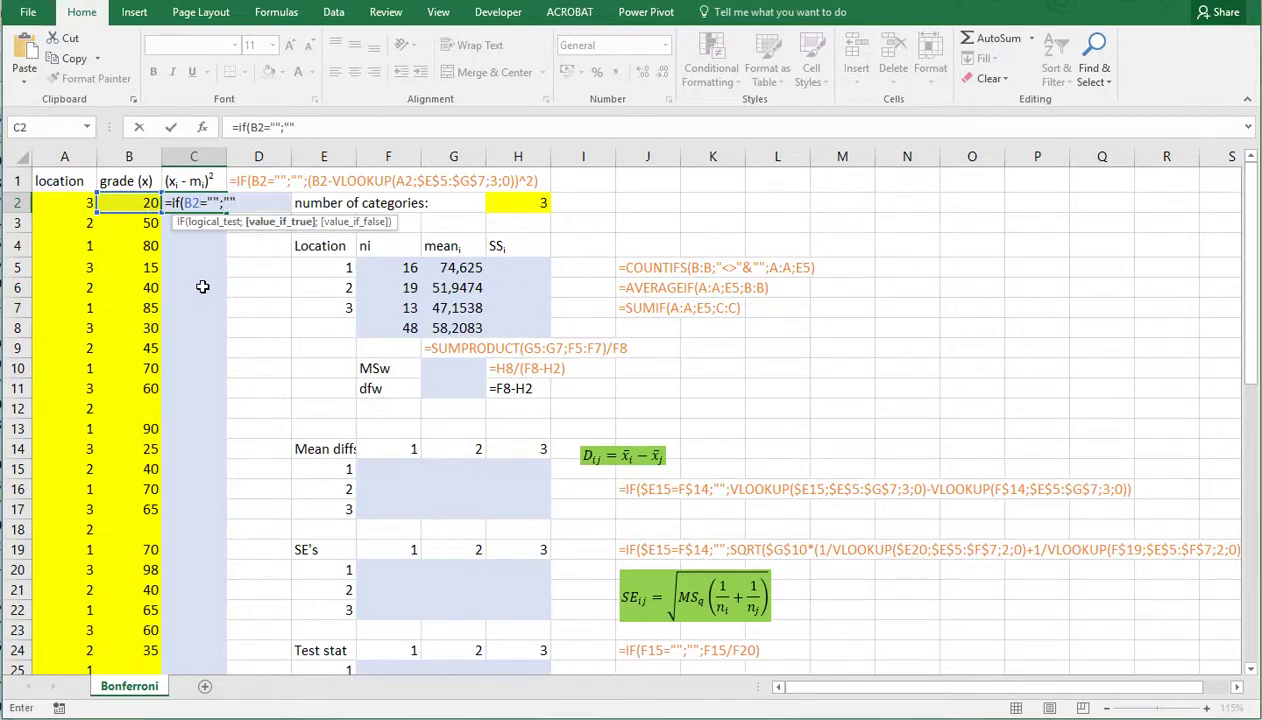
text(;()
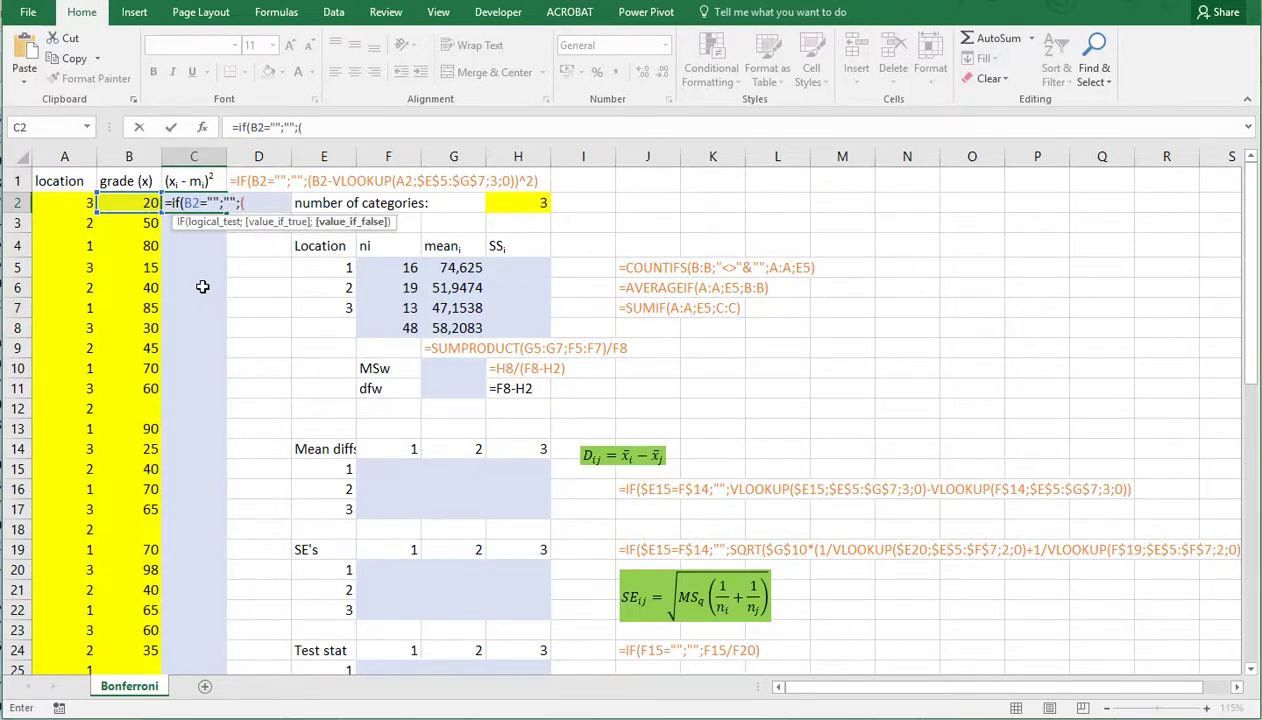
click(132, 202)
text(-)
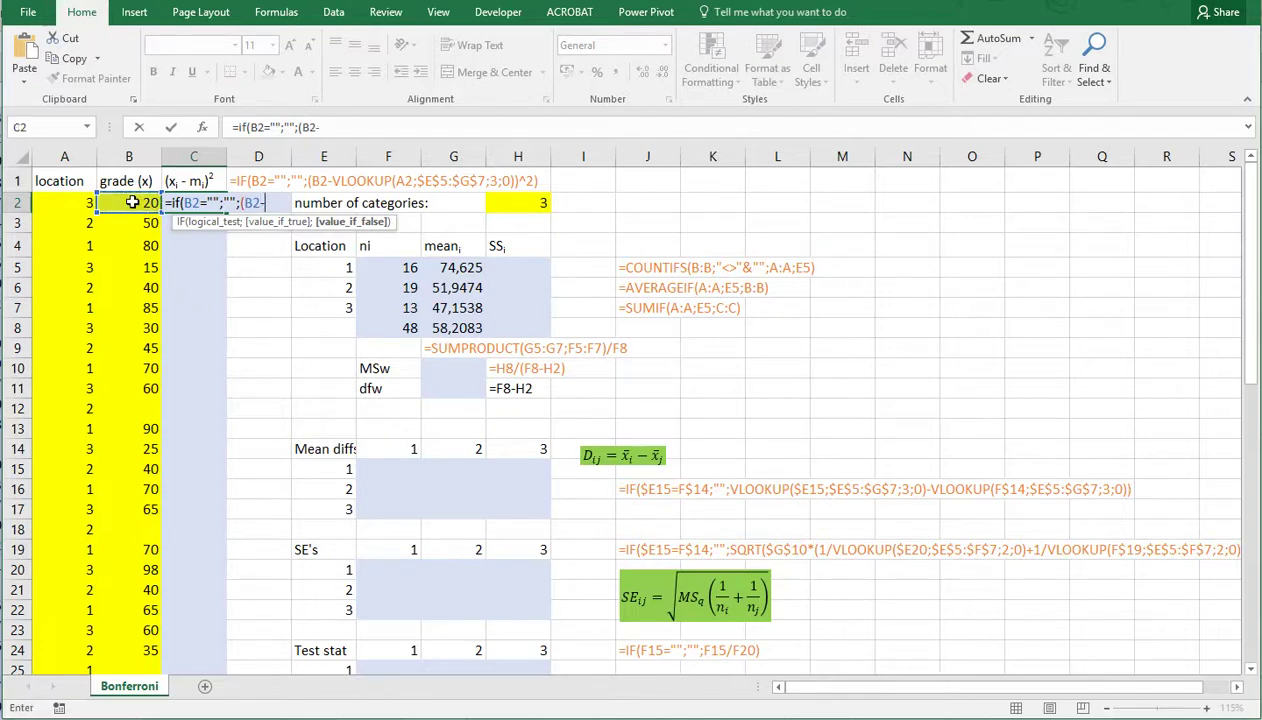
text(vlookup()
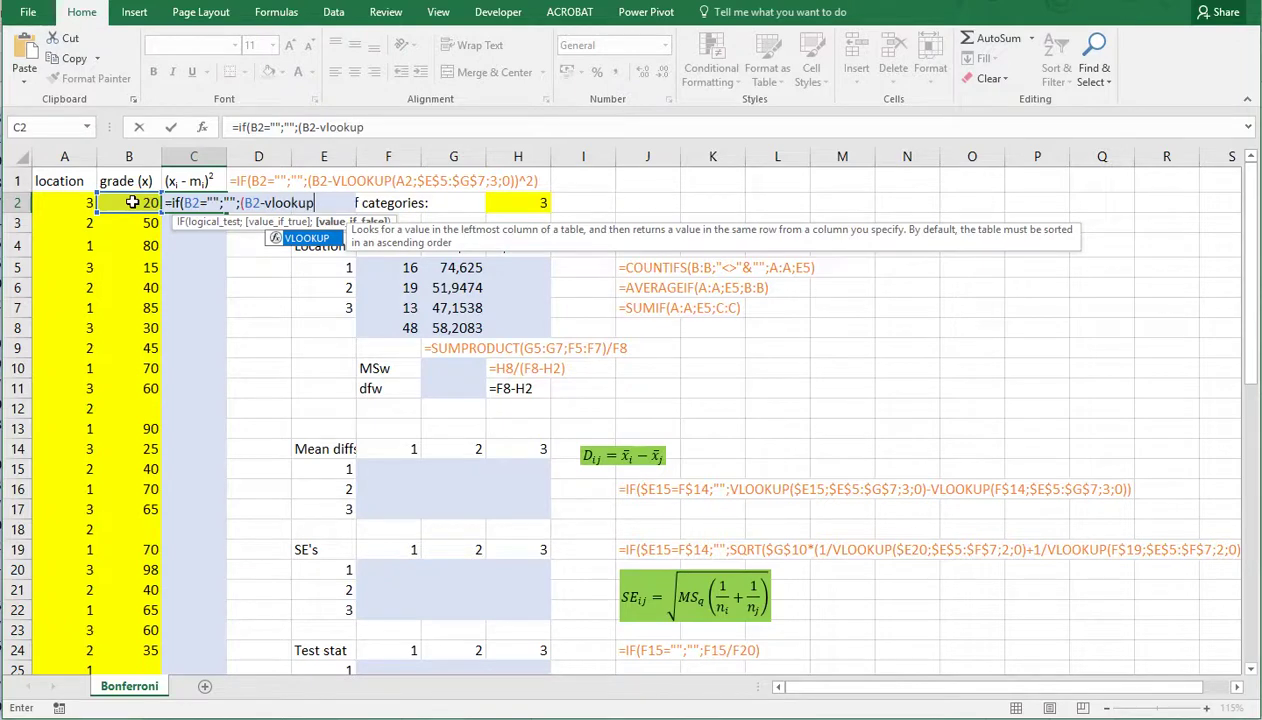
click(76, 203)
text(;)
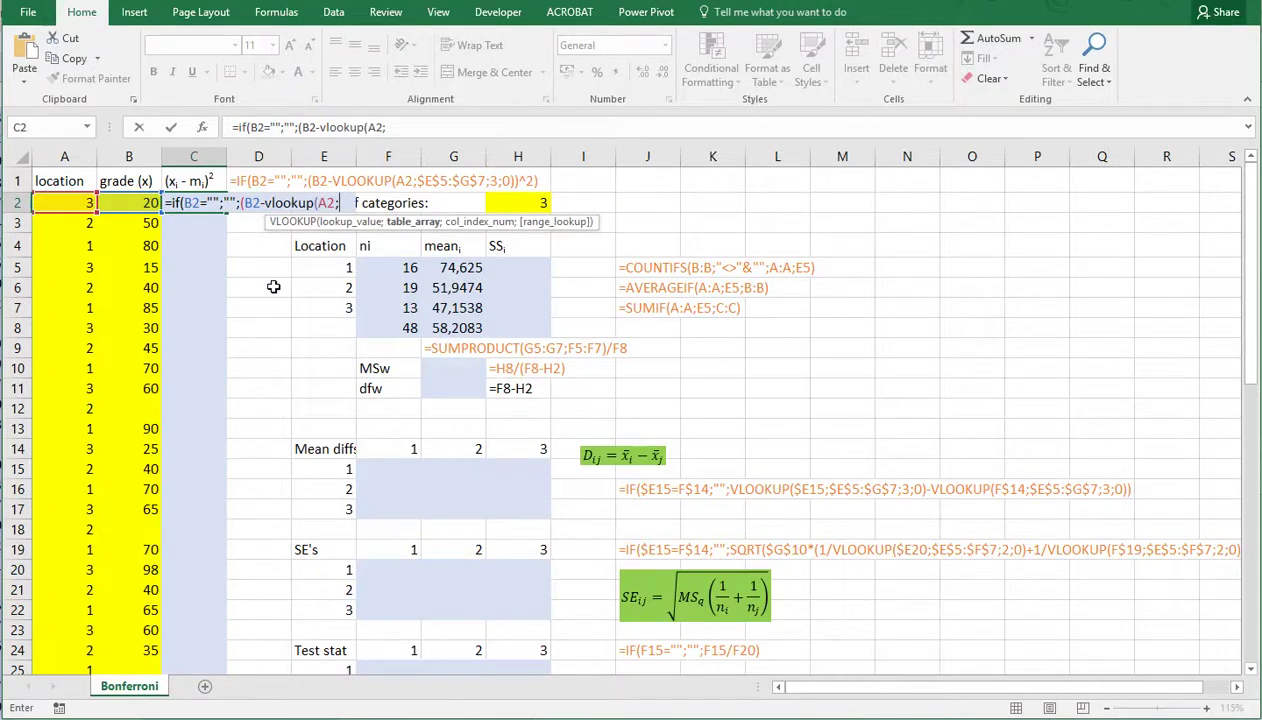
drag(305, 266, 442, 300)
key(F4)
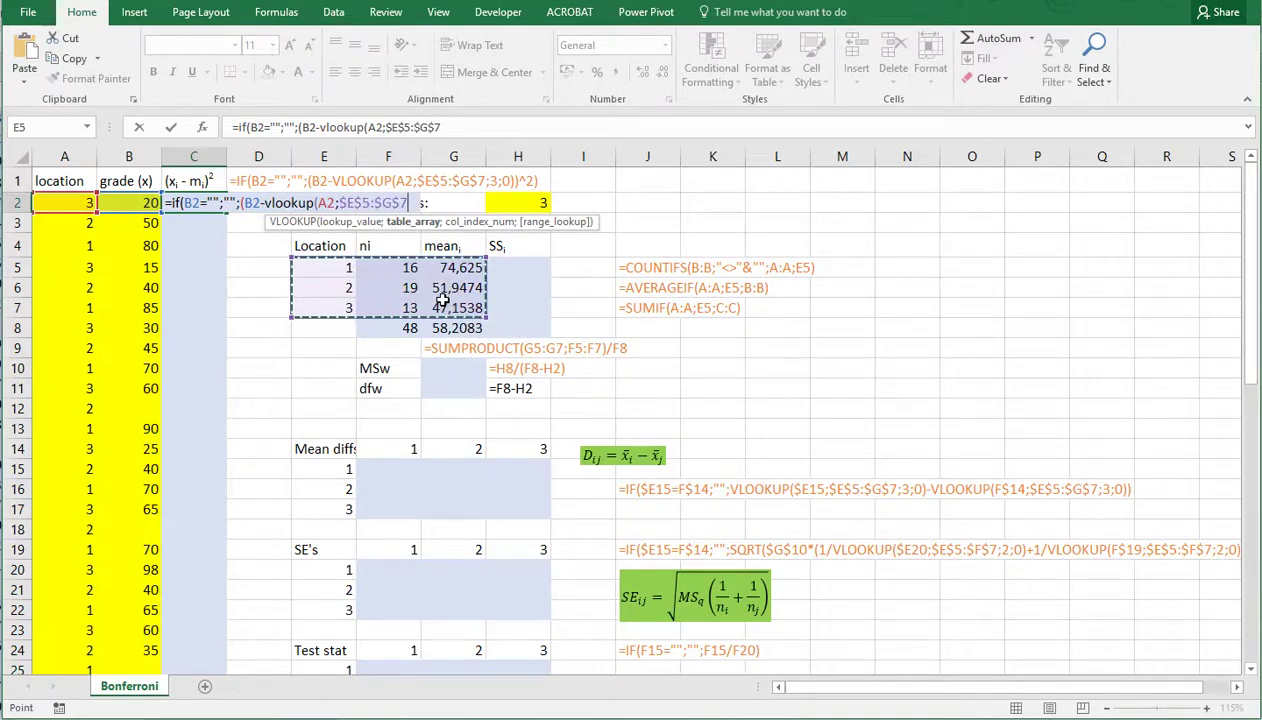
text(;)
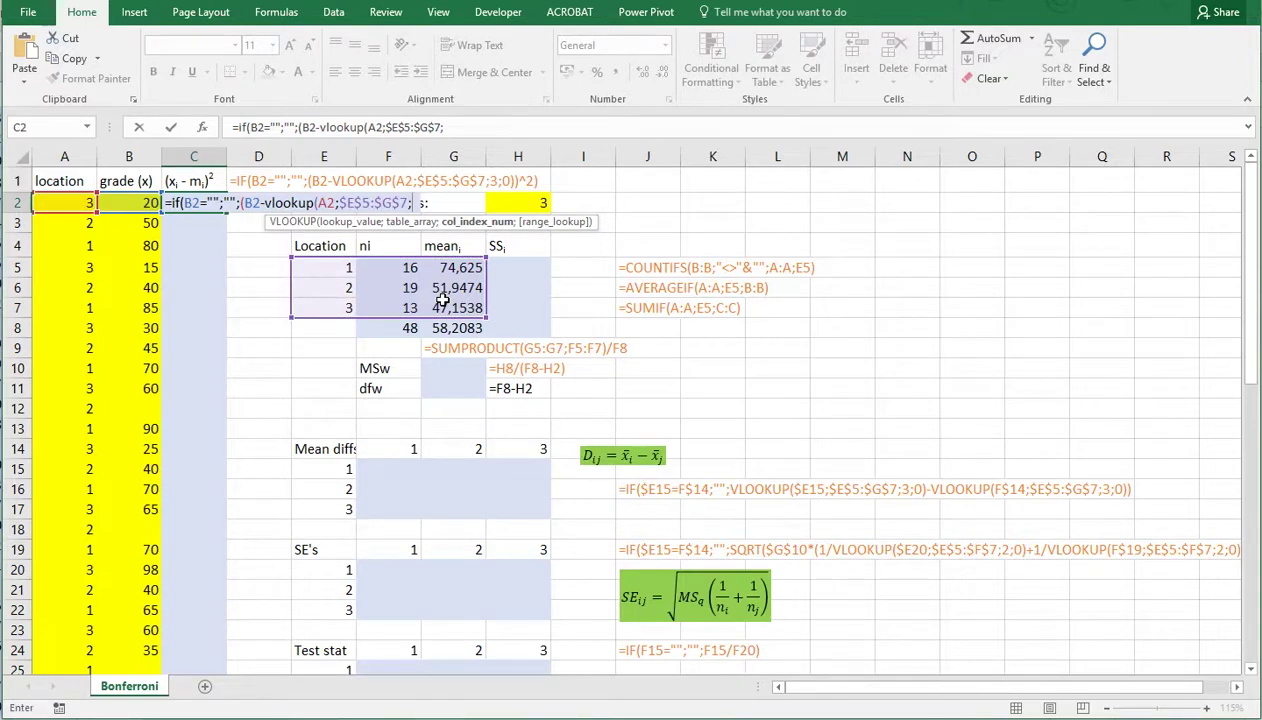
text(3;0))
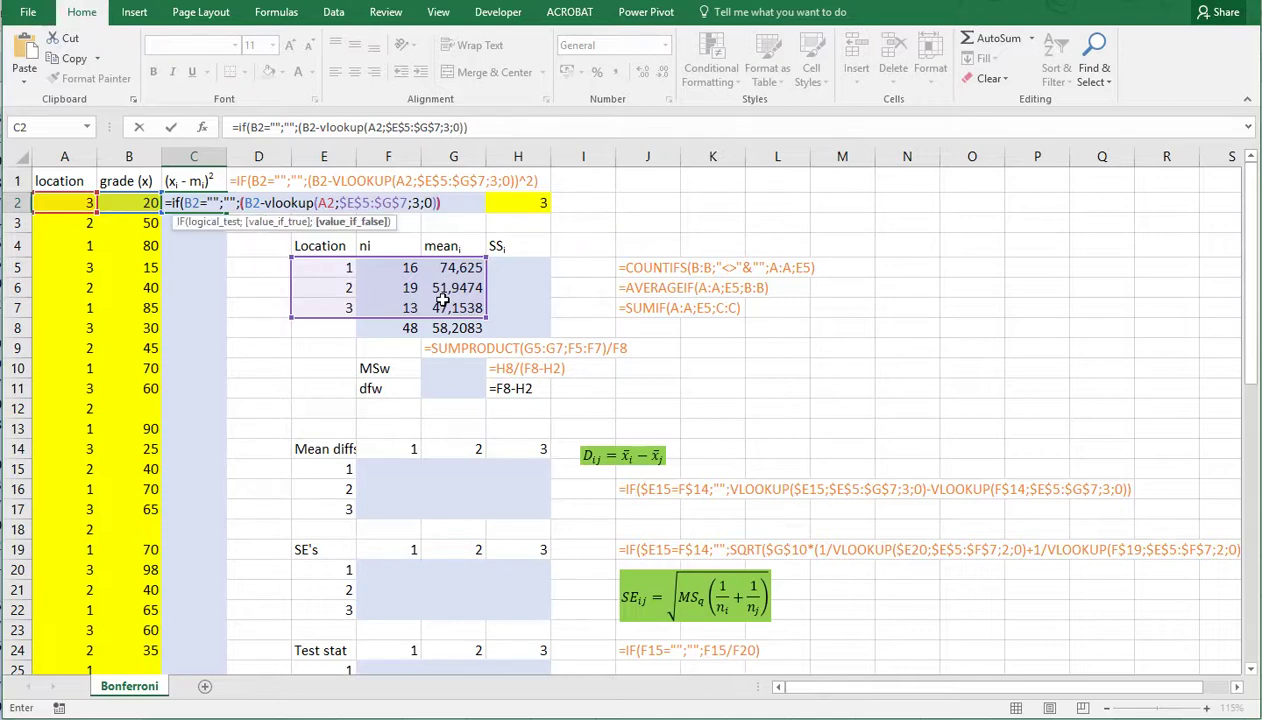
text(^2)
key(ctrl+Return)
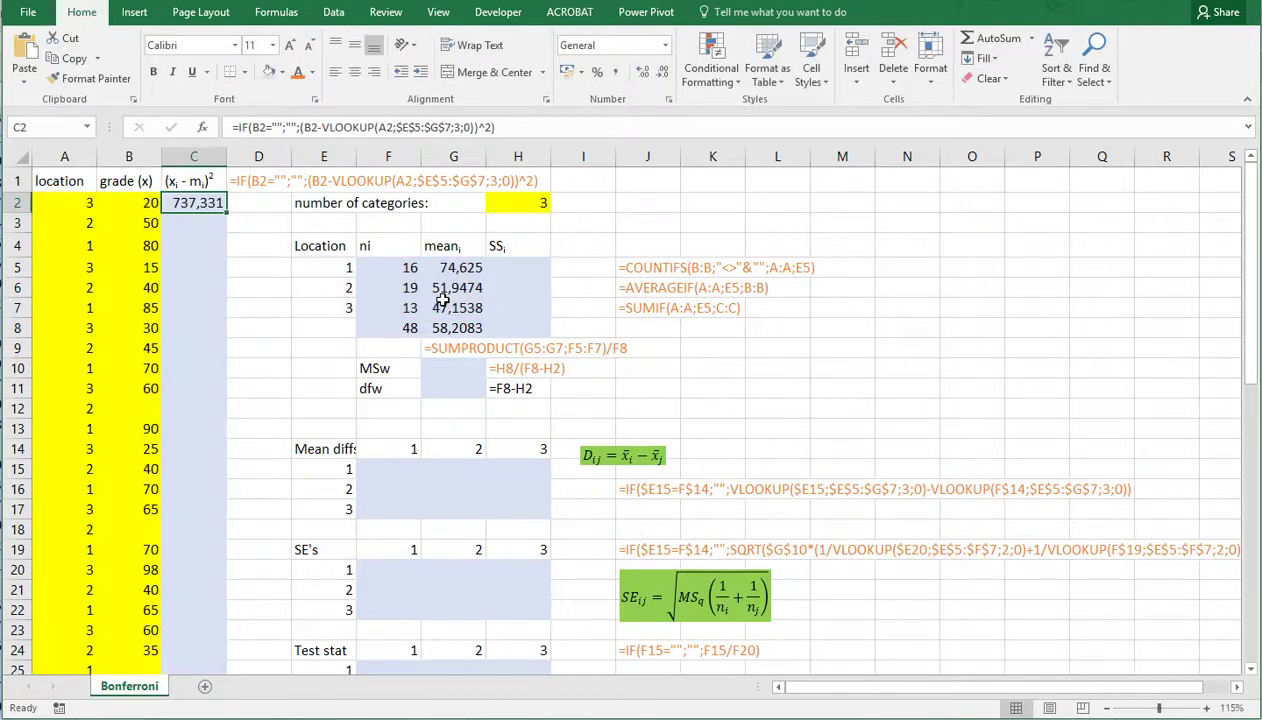
double_click(227, 212)
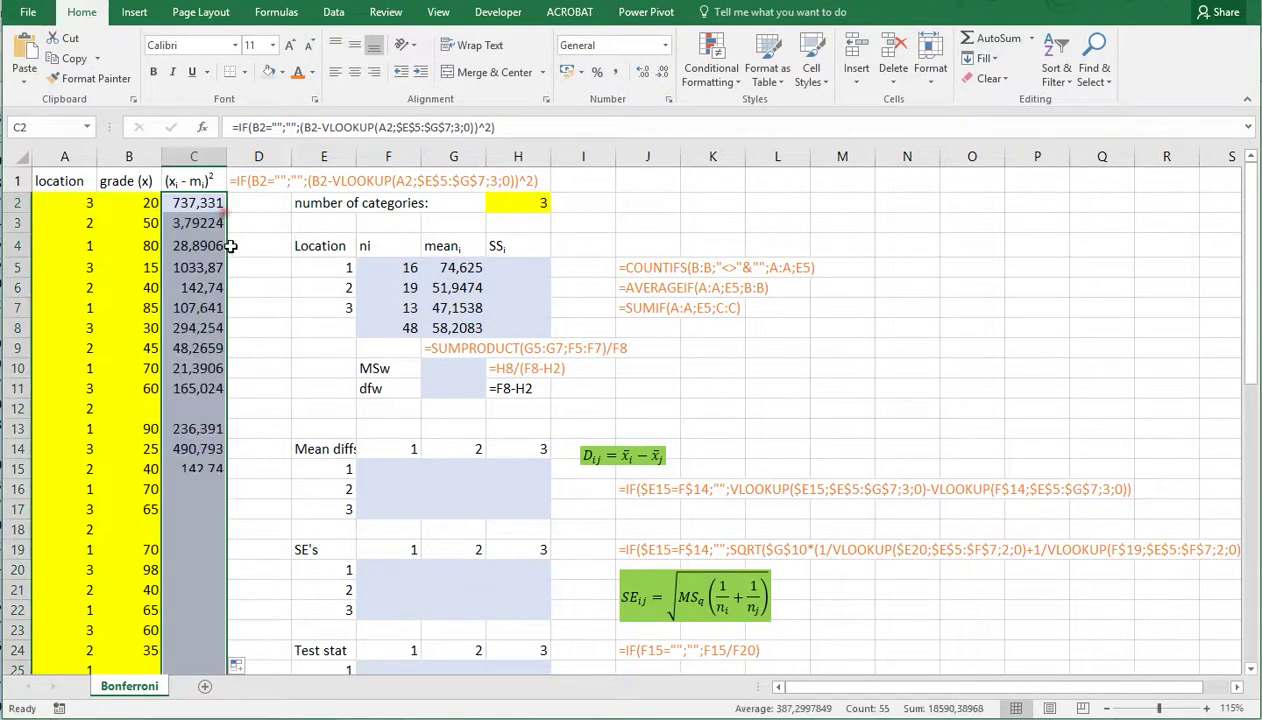
Enter =SUMIF(A:A;E5;C:C) in H5 and fill to H7, giving 3169,75, 6796,95 and 8623,69.
click(521, 265)
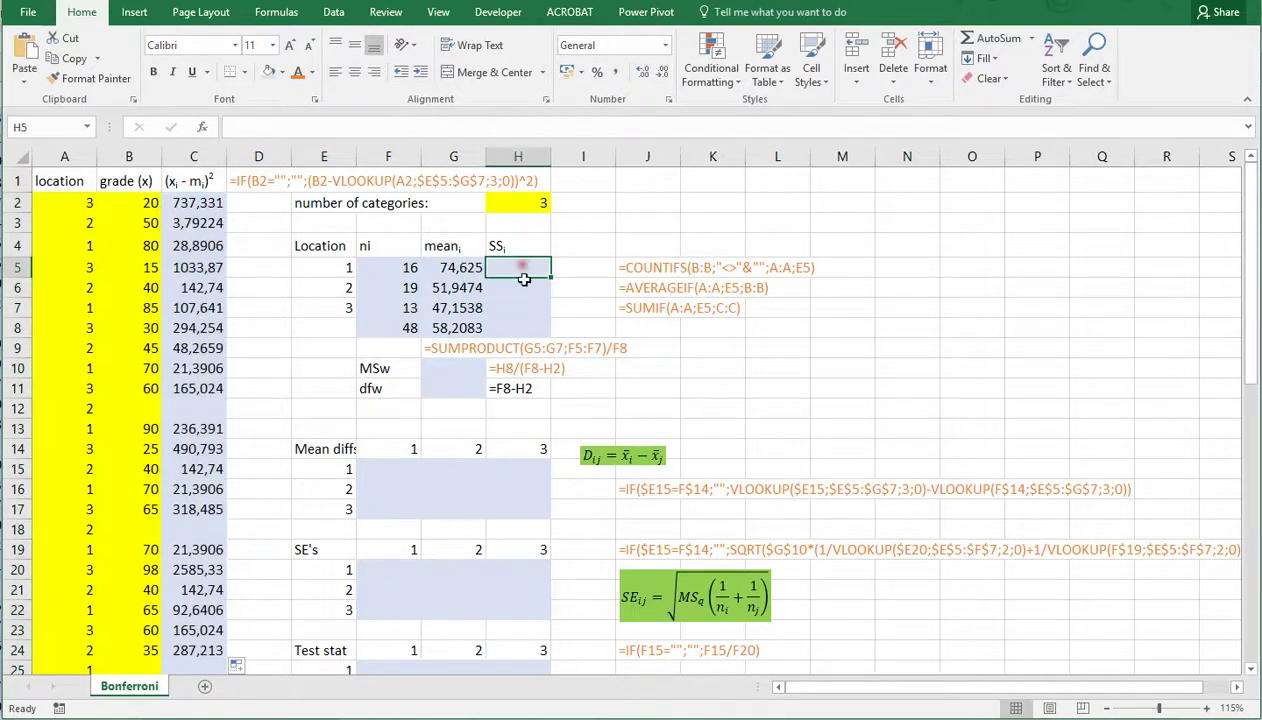
text(=)
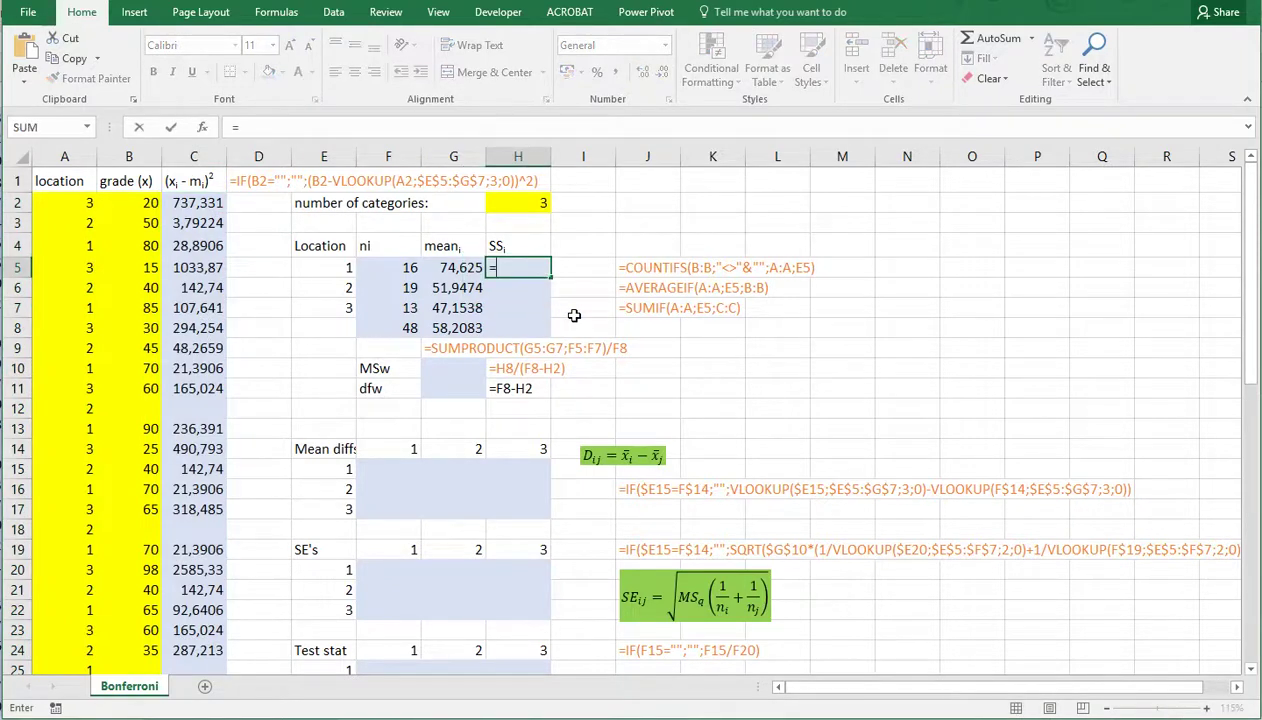
text(sumif(A:A;)
click(328, 268)
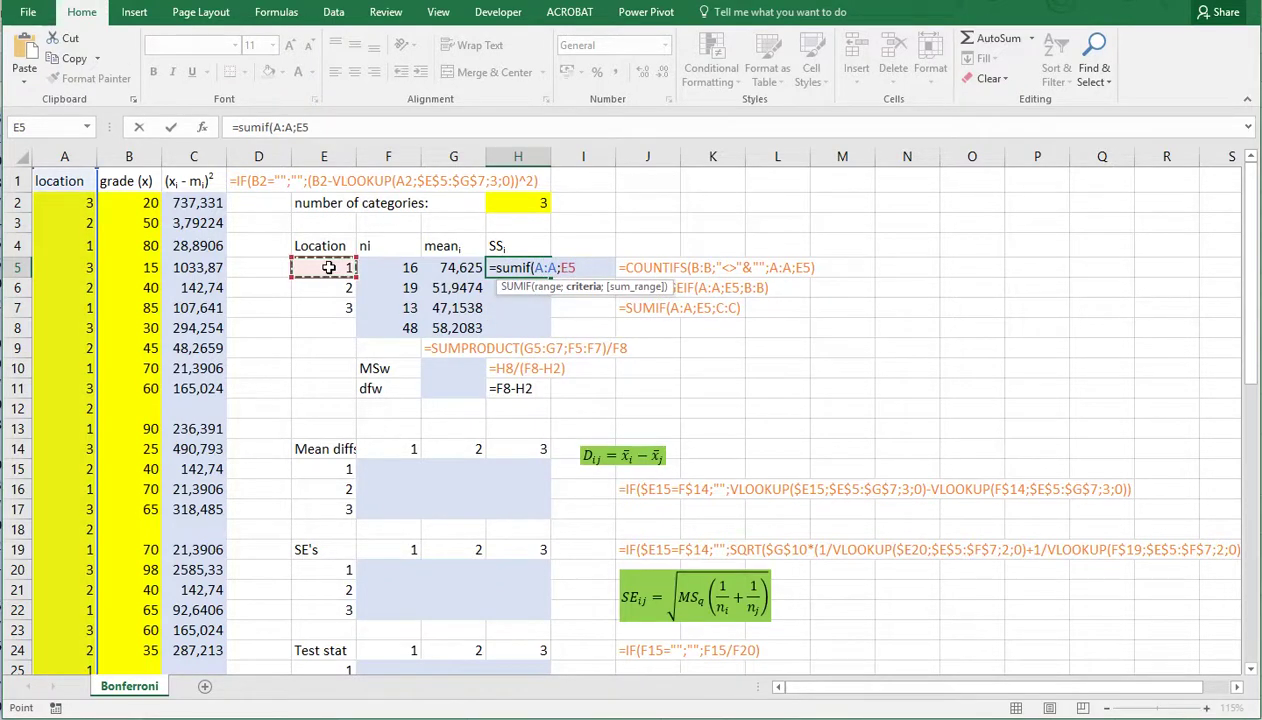
text(;)
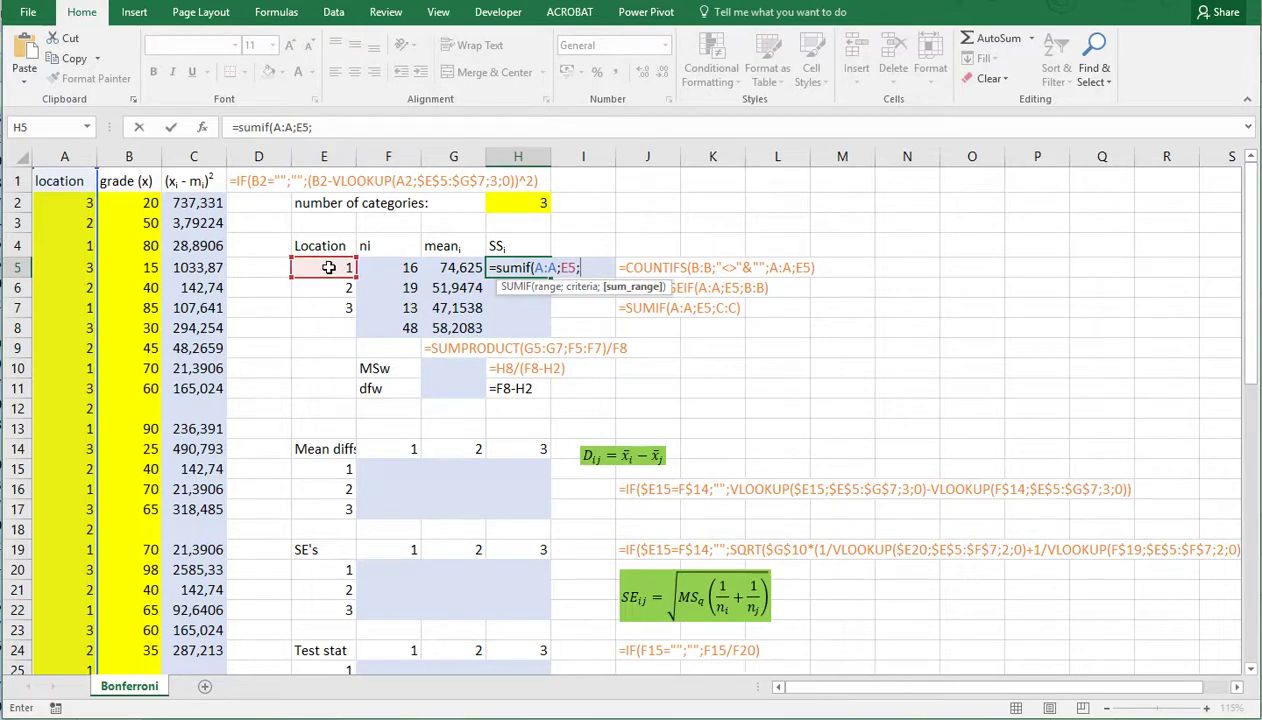
text(C:C))
key(Return)
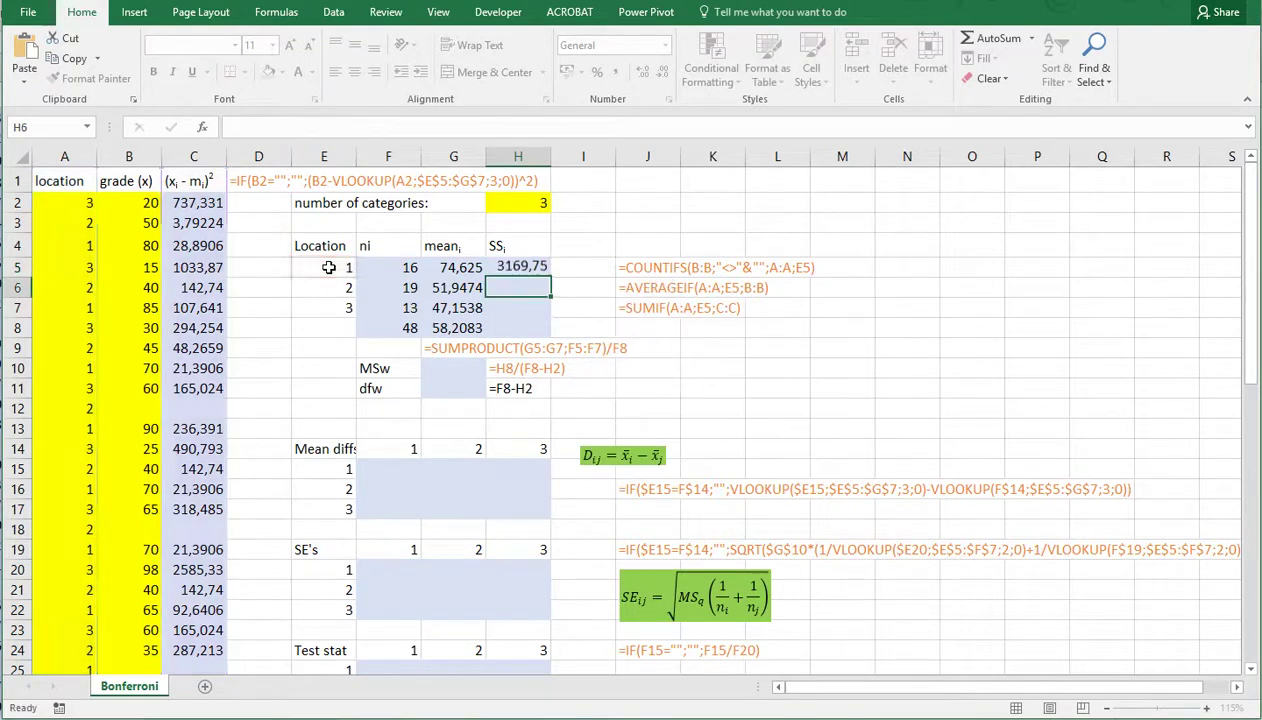
key(Up)
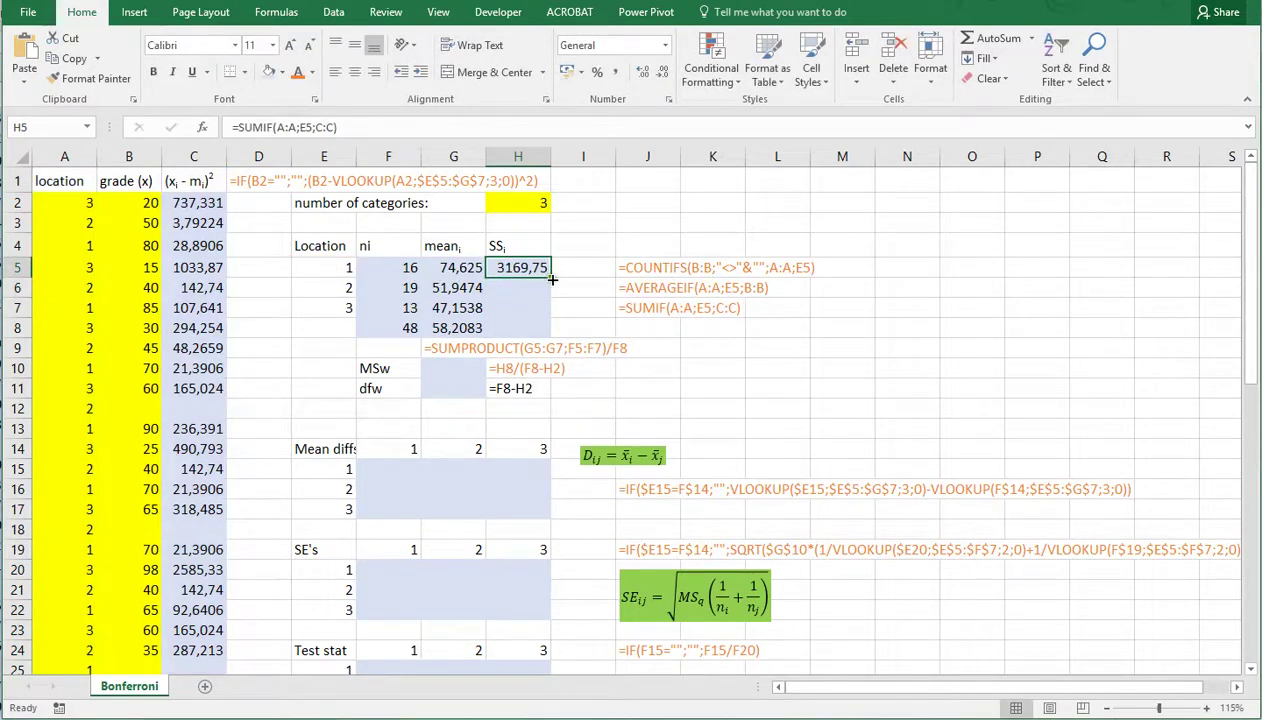
drag(552, 280, 553, 314)
AutoSum the sums of squares into H8 for a total of 18590,4.
click(514, 329)
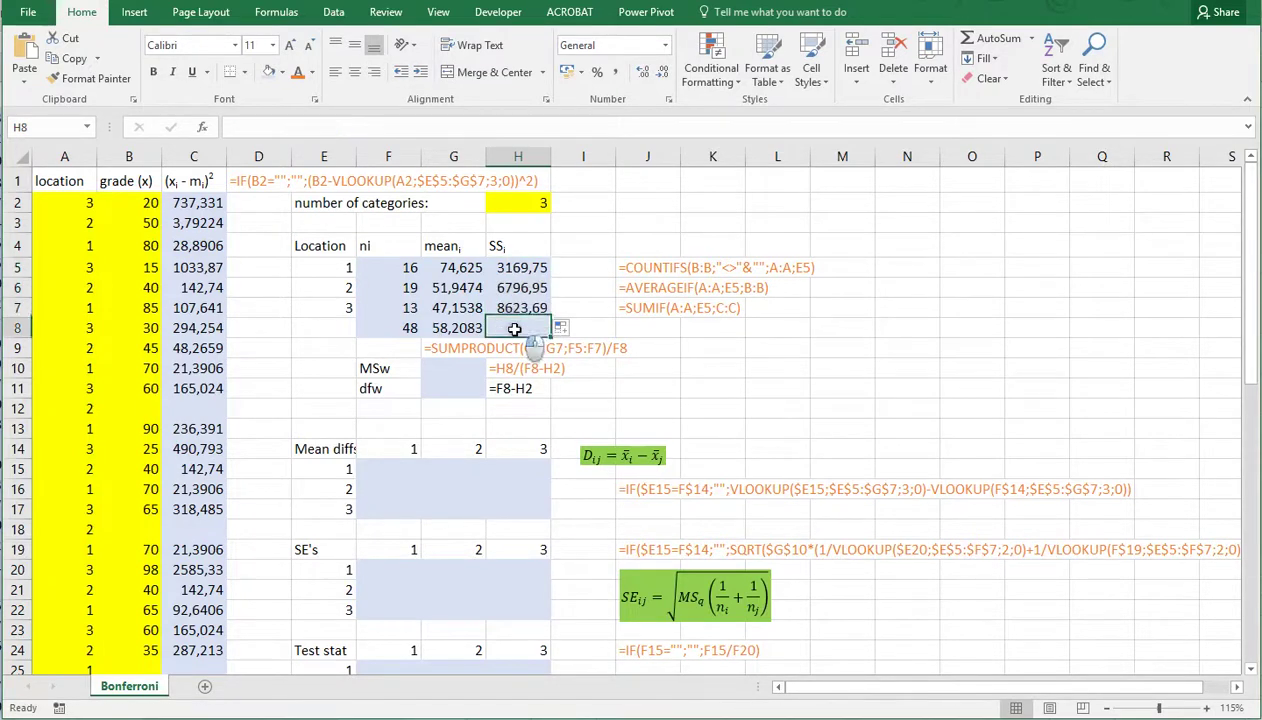
key(alt+equal)
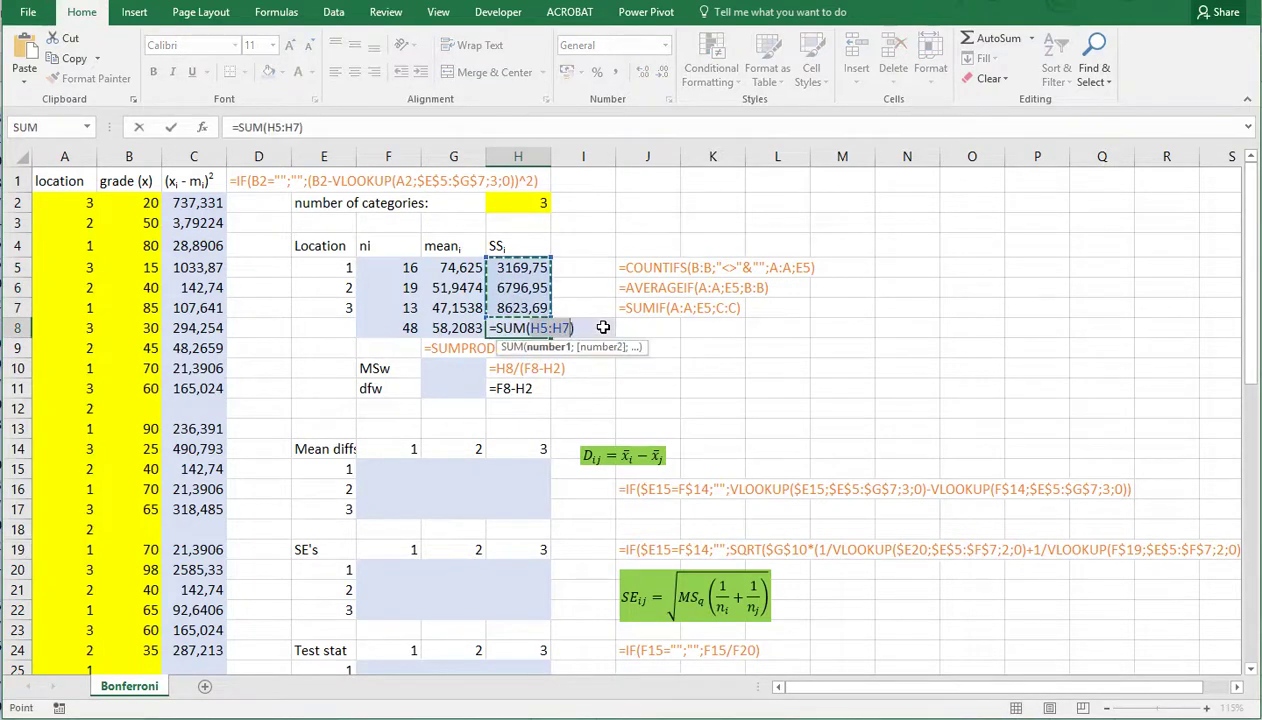
key(Return)
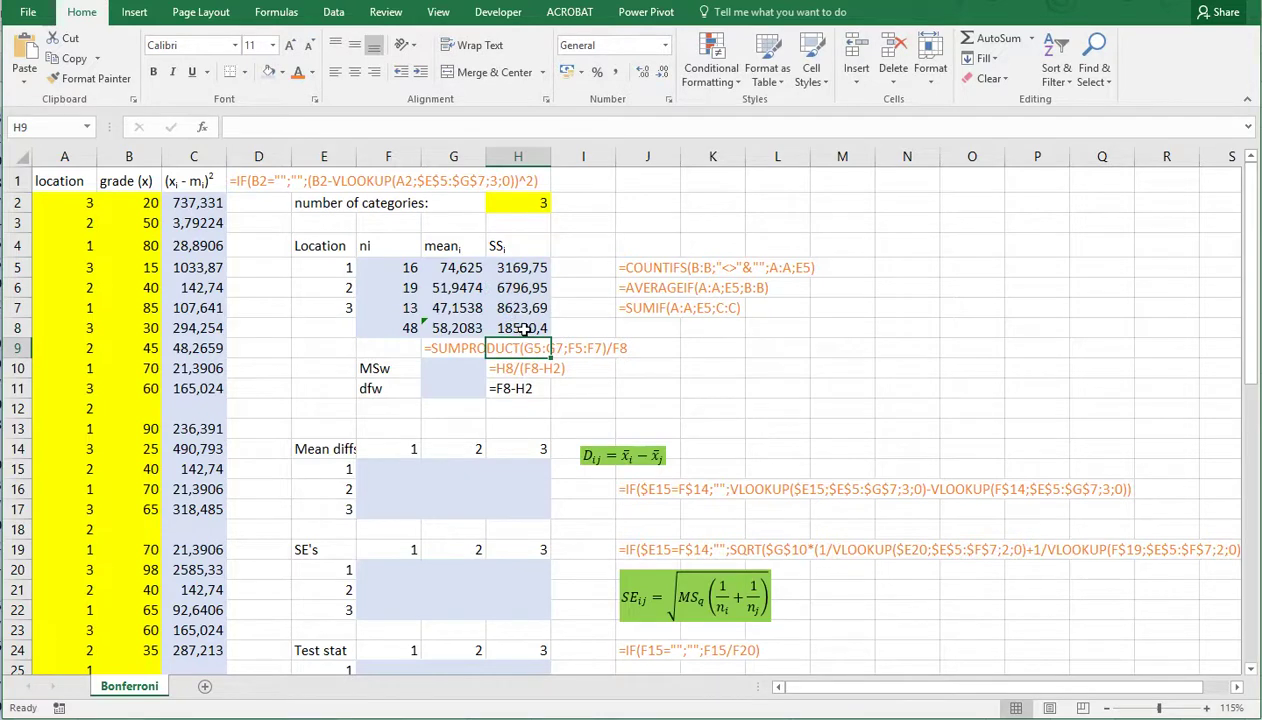
click(462, 366)
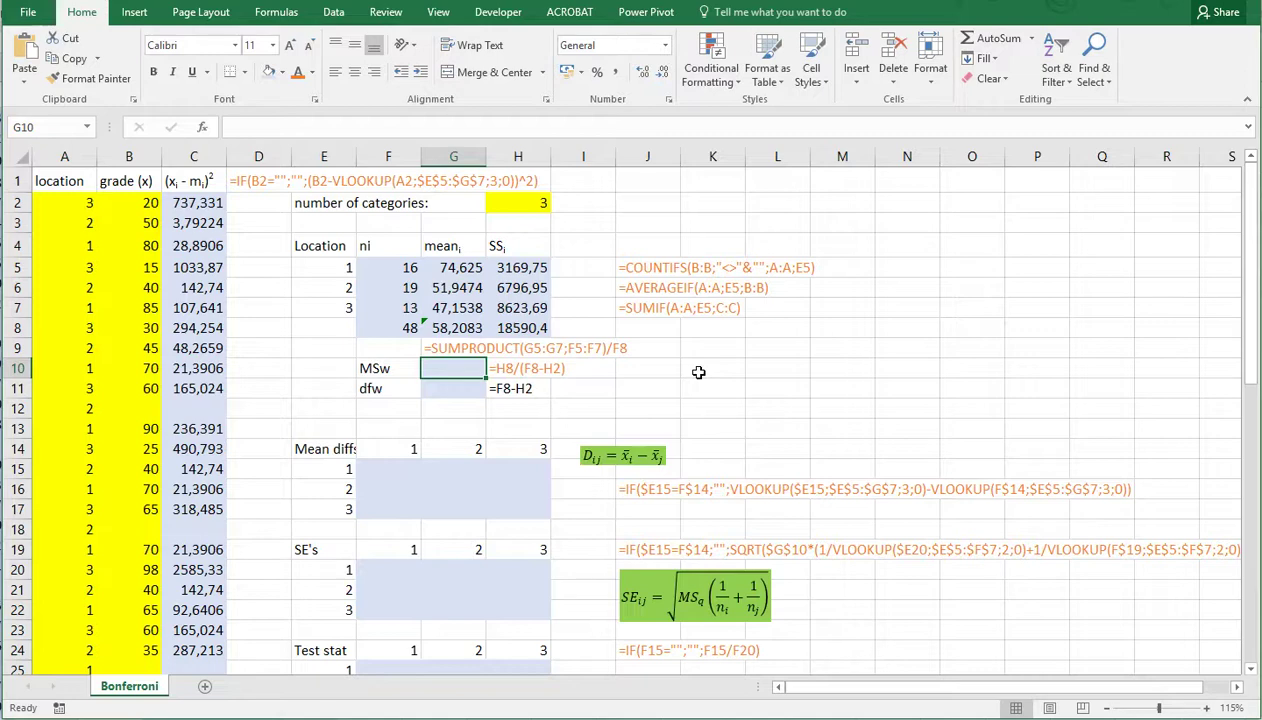
Enter =F8-H2 in G11 for within-groups degrees of freedom of 45.
text(=)
key(Escape)
key(Down)
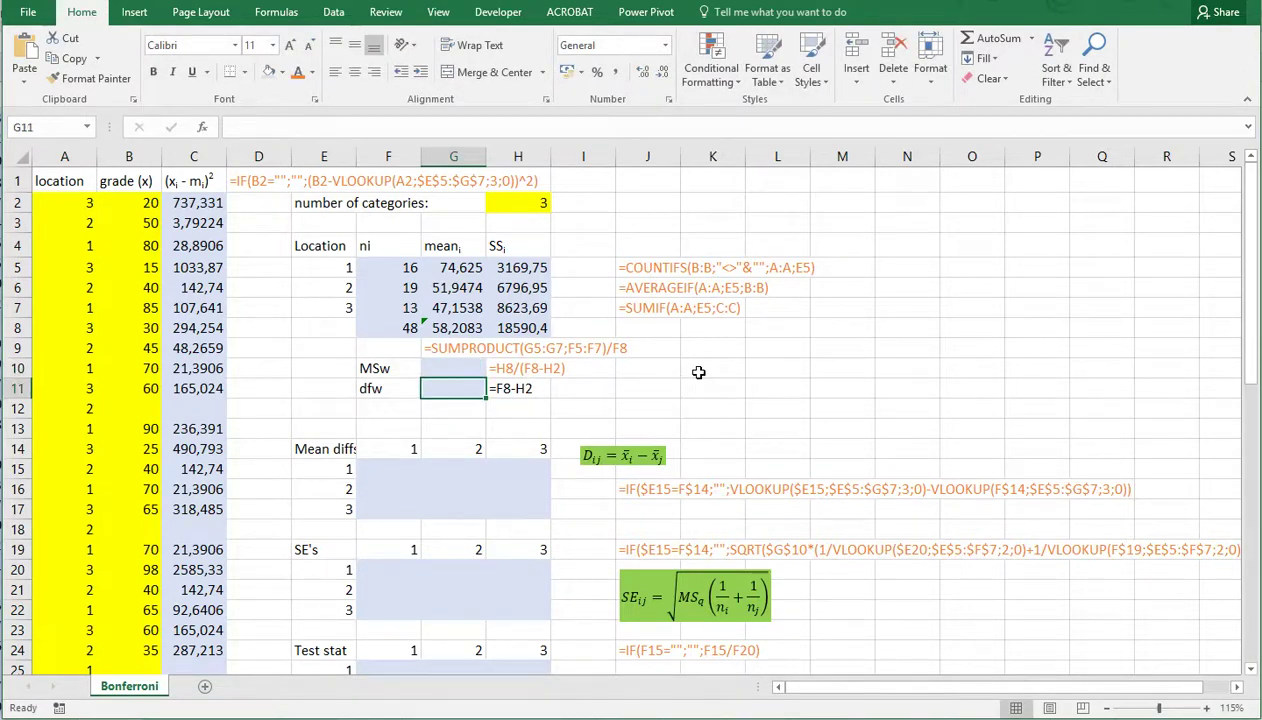
text(=)
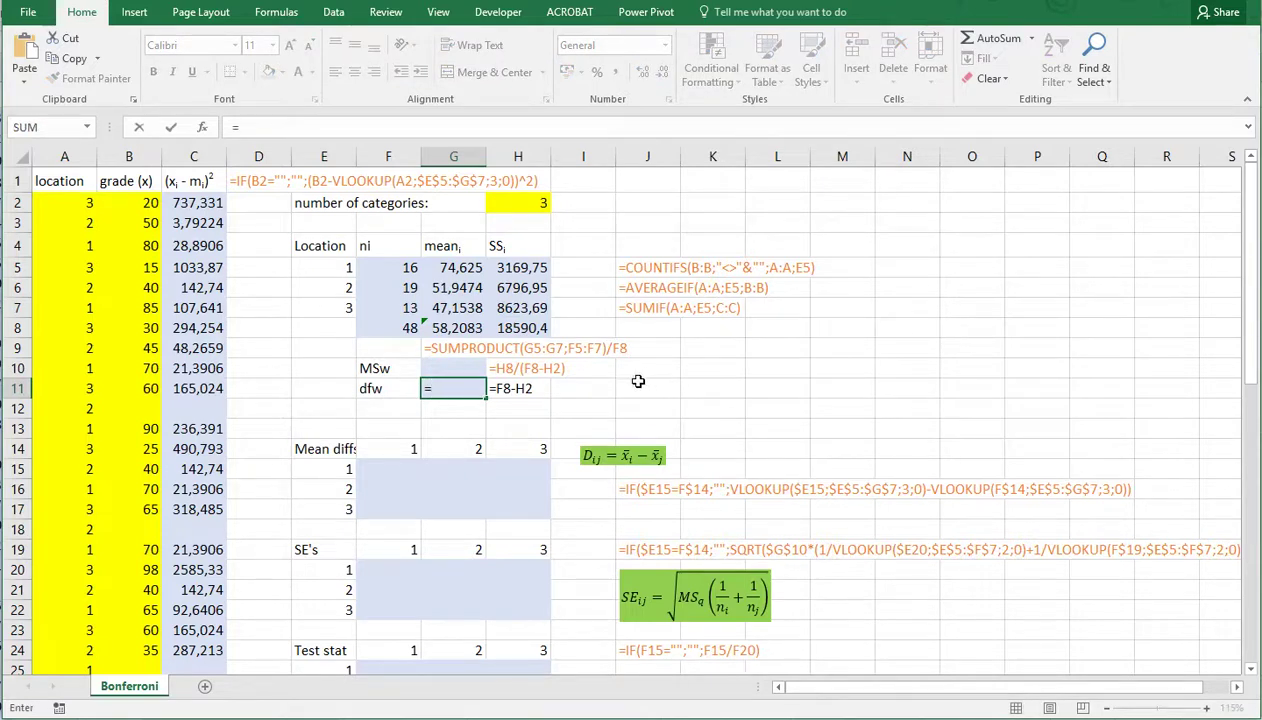
click(403, 328)
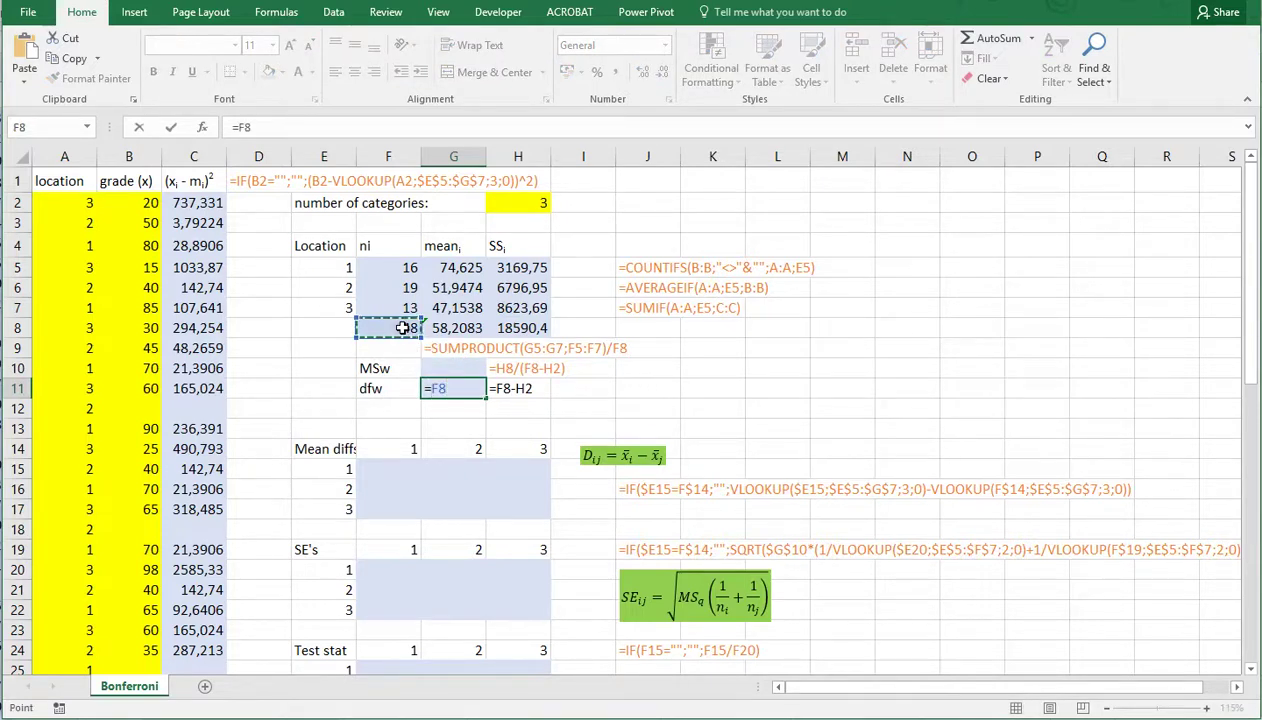
text(-)
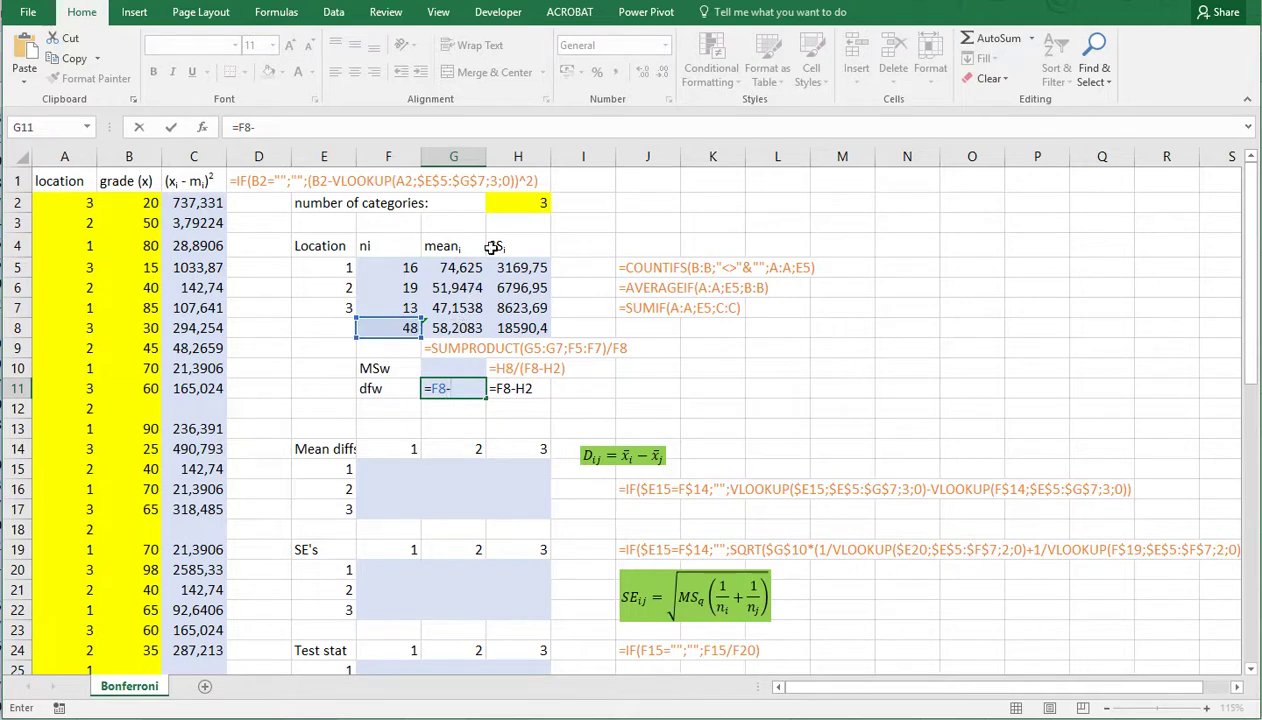
click(507, 205)
key(Return)
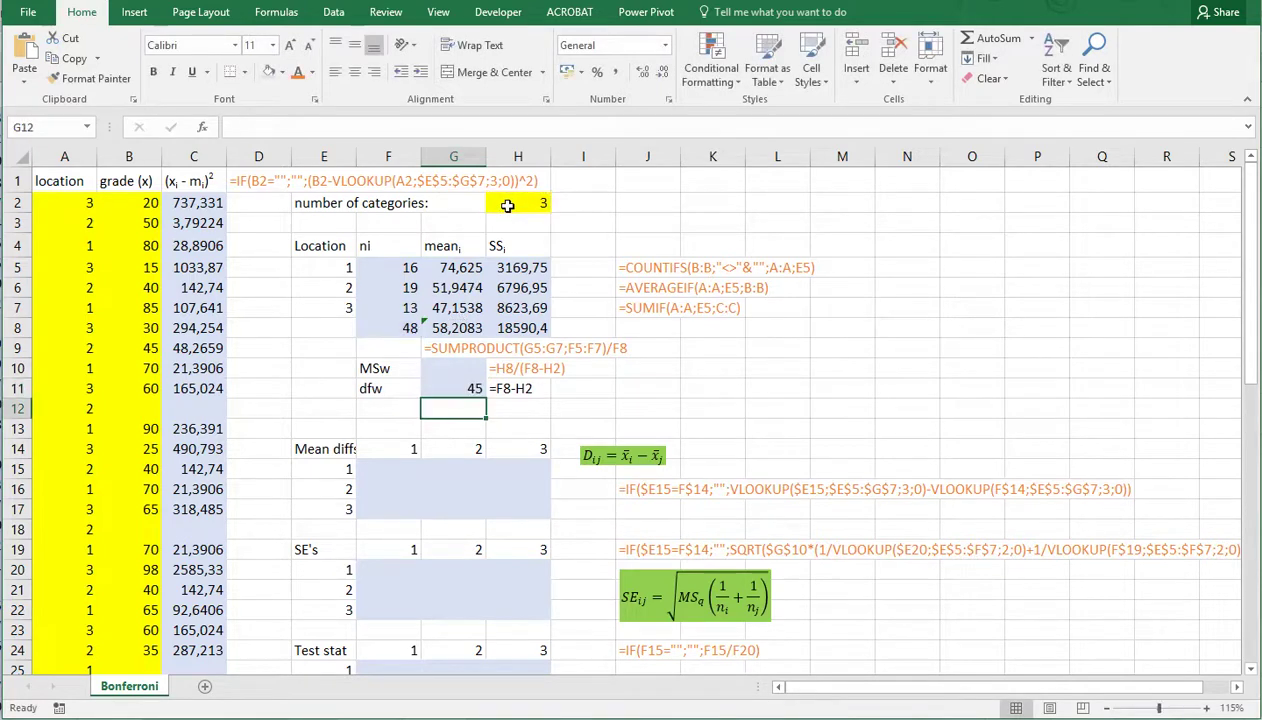
Enter =H8/G11 in G10 for an MSw of 413,12.
key(Up)
key(Up)
text(=)
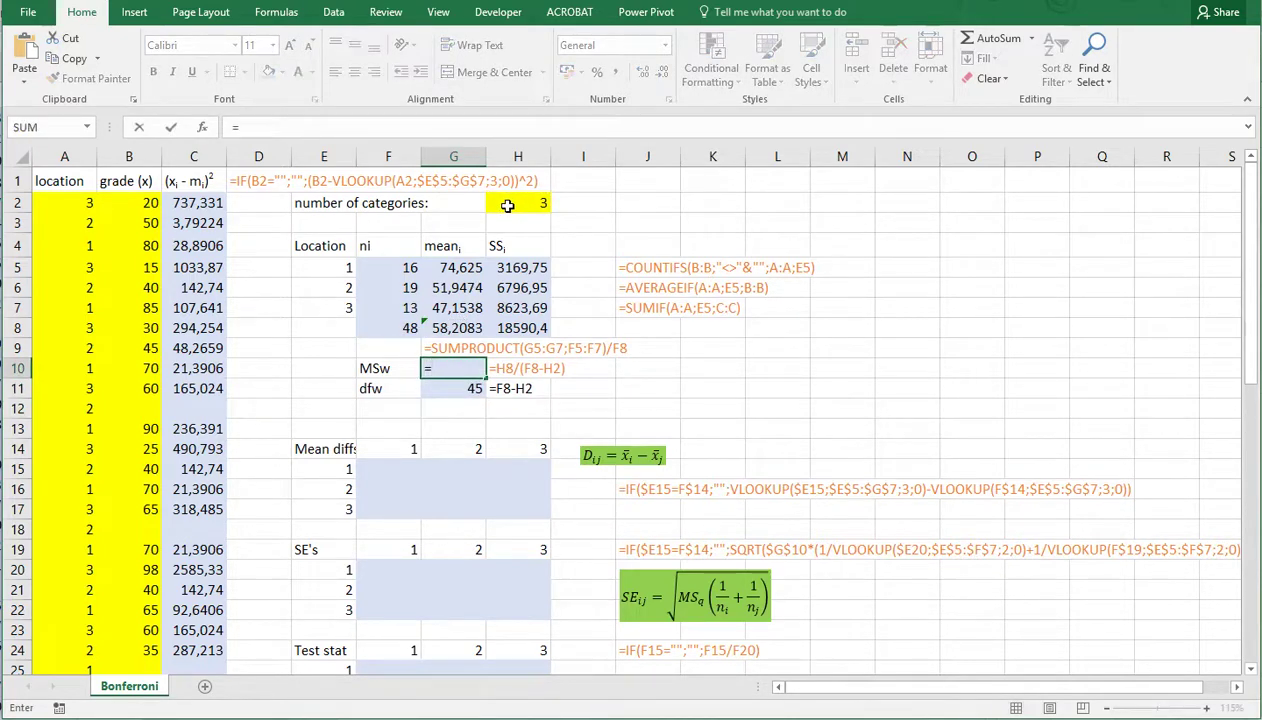
click(510, 328)
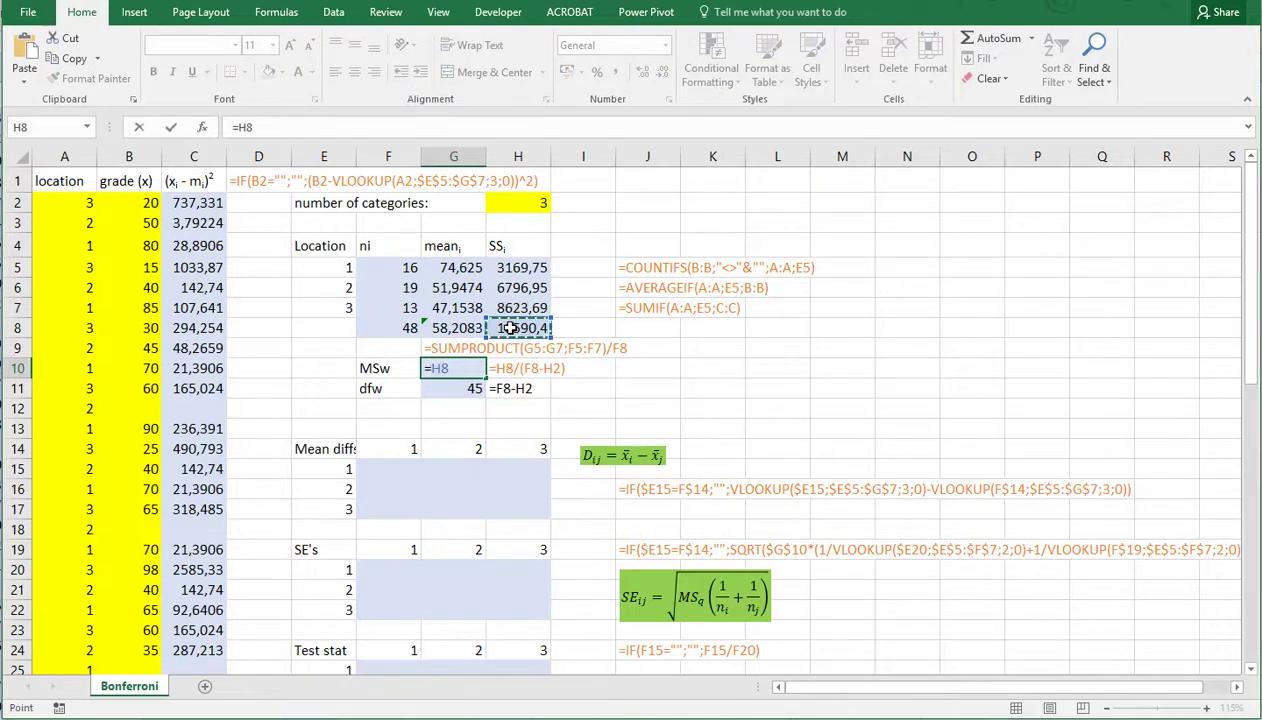
text(/)
click(456, 386)
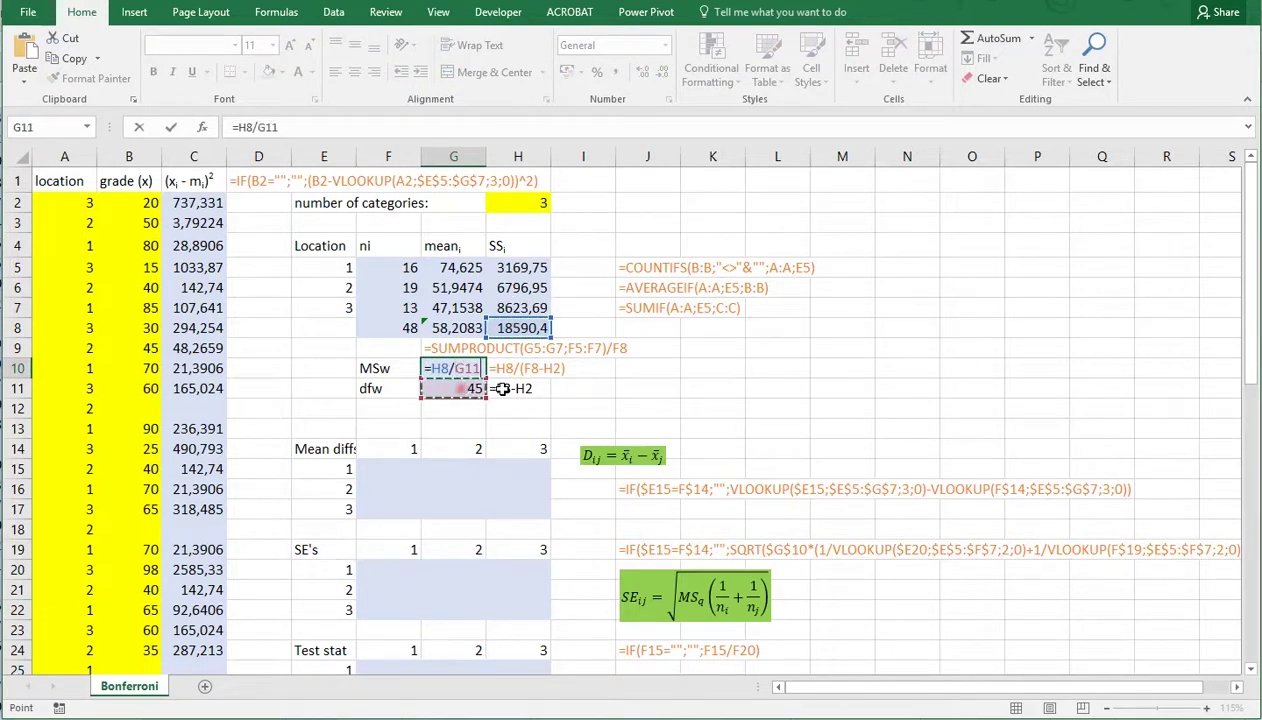
key(Return)
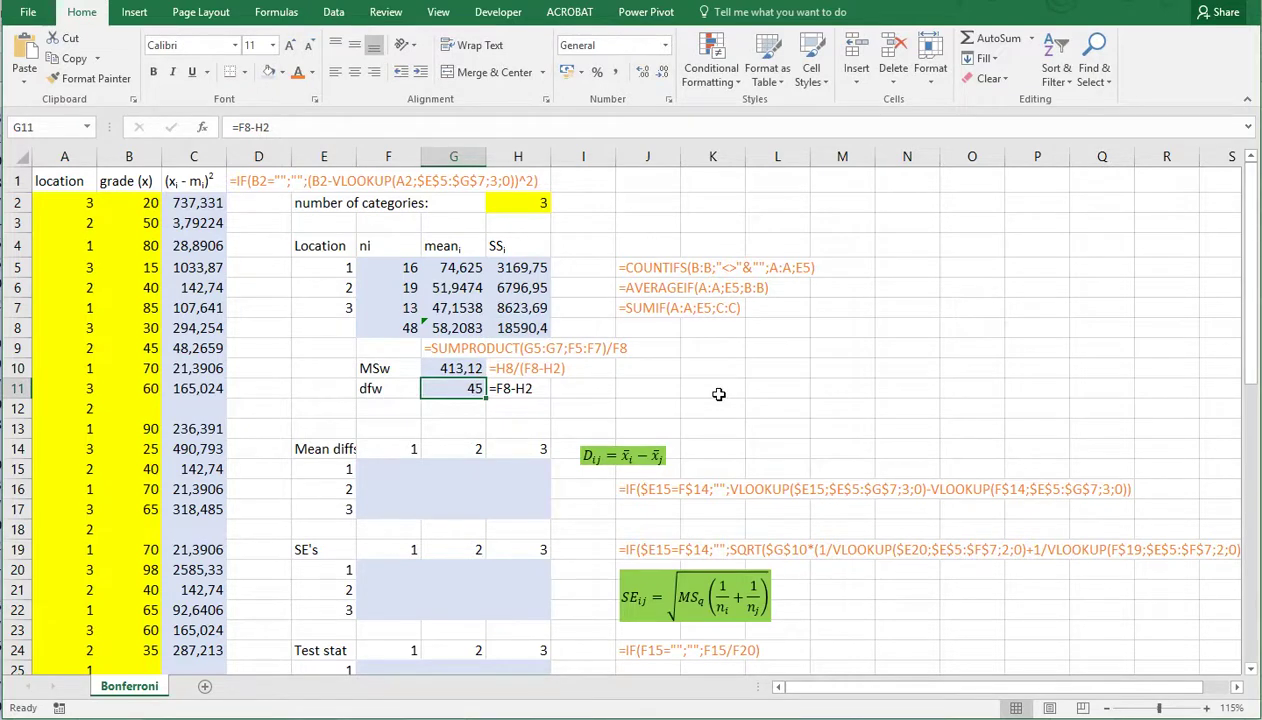
scroll(718, 394, down, 1)
scroll(718, 394, up, 1)
click(390, 449)
click(455, 450)
click(515, 449)
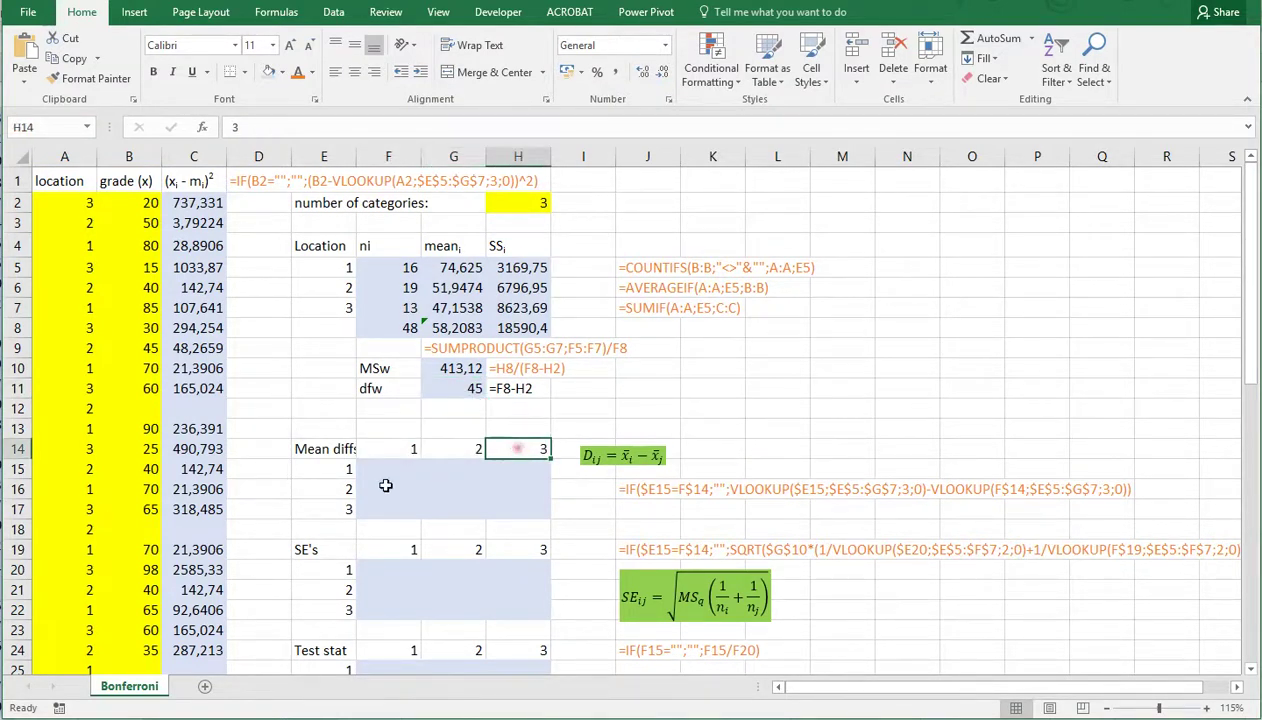
click(322, 469)
click(322, 489)
click(320, 508)
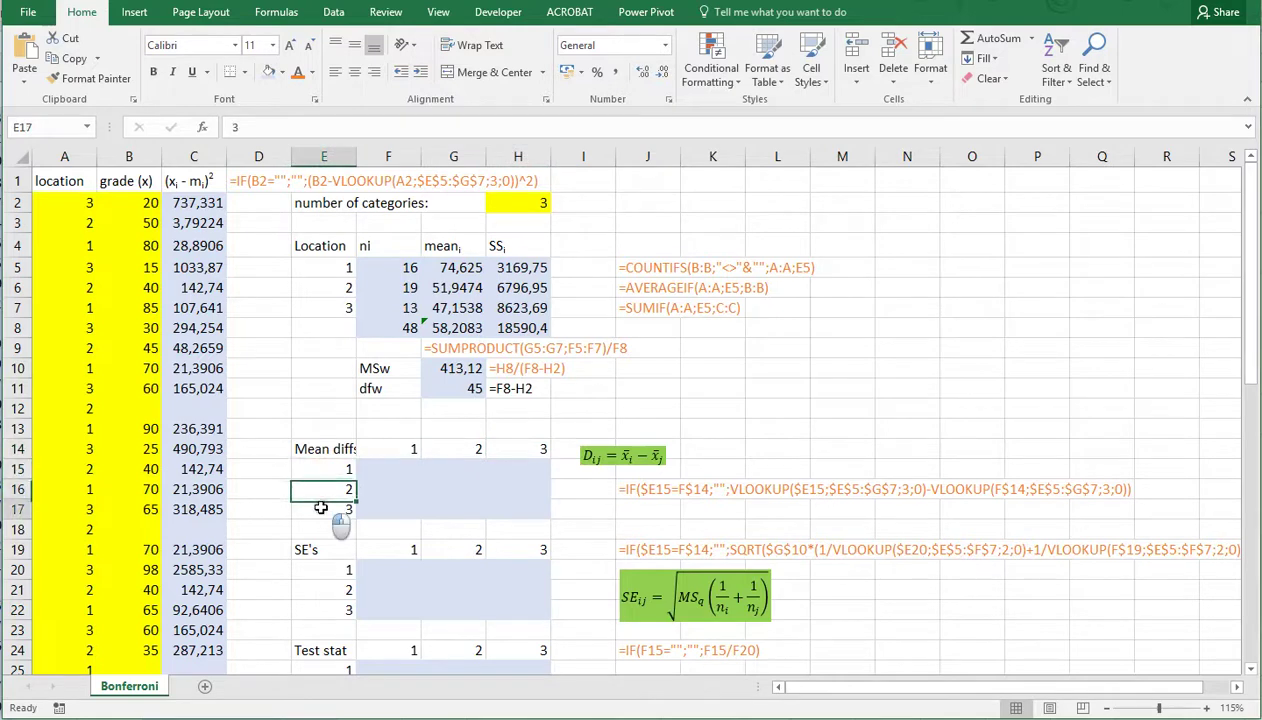
click(385, 470)
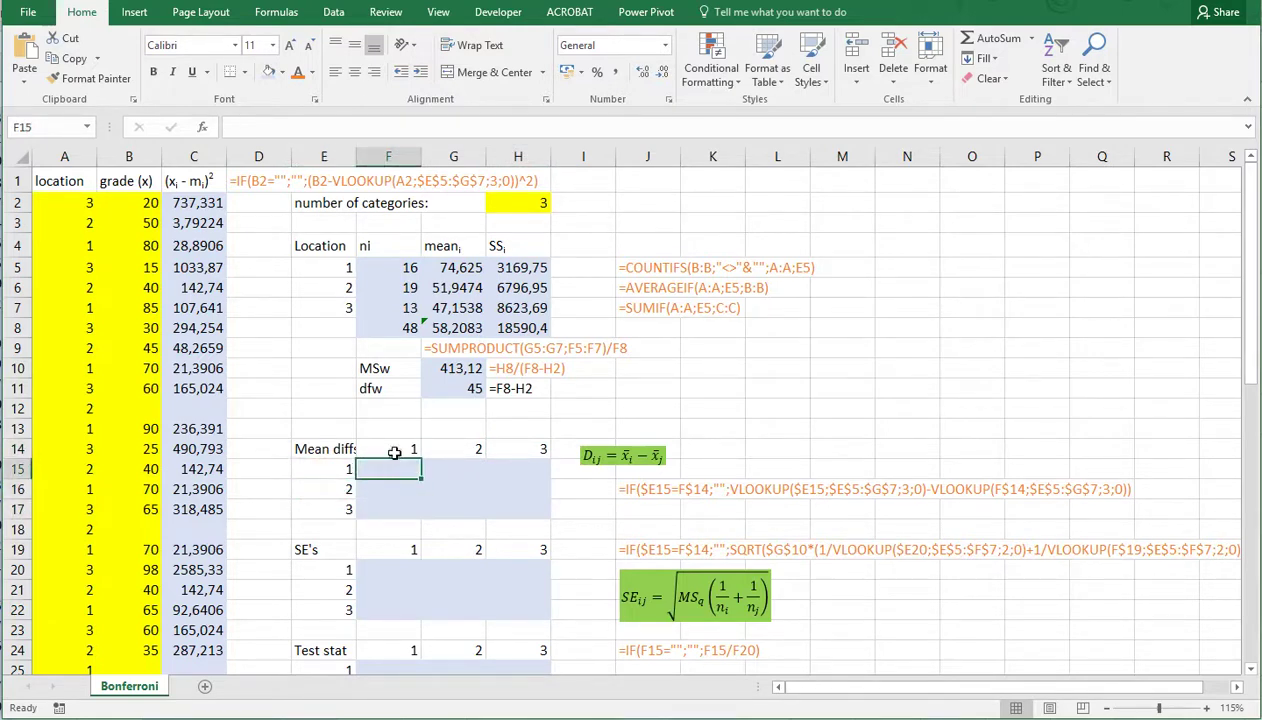
click(326, 469)
click(400, 471)
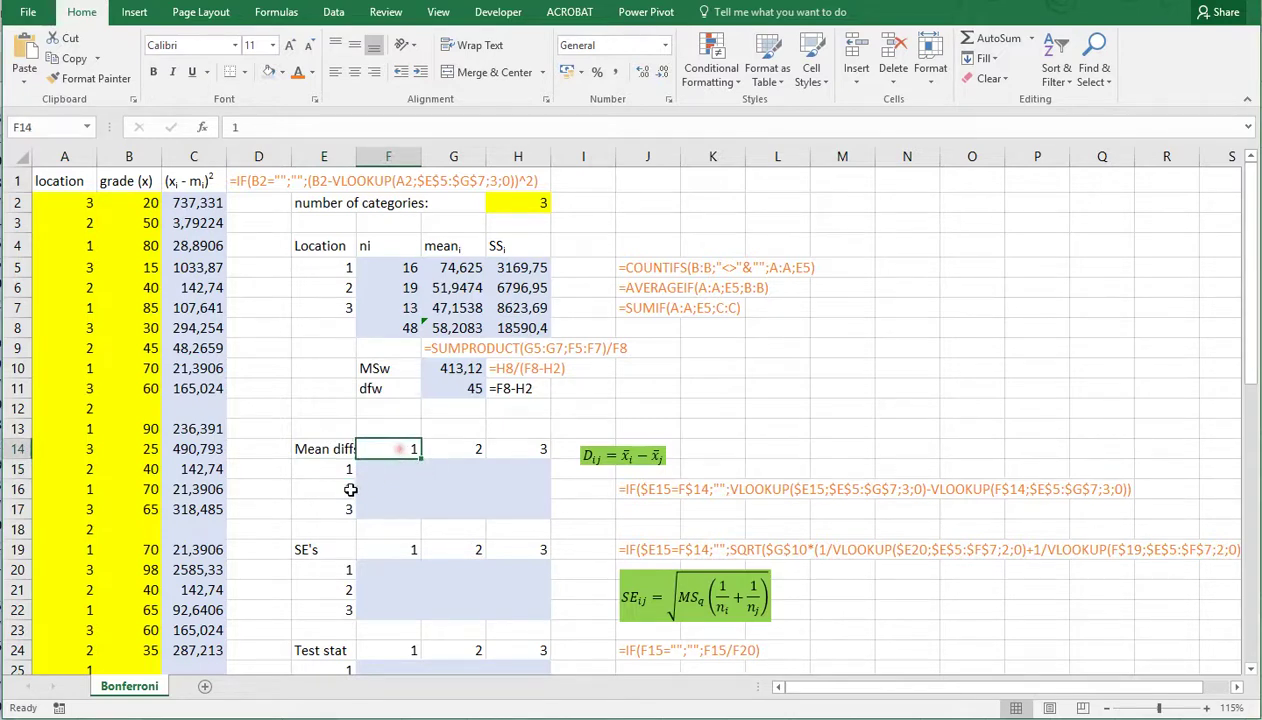
click(345, 489)
click(384, 489)
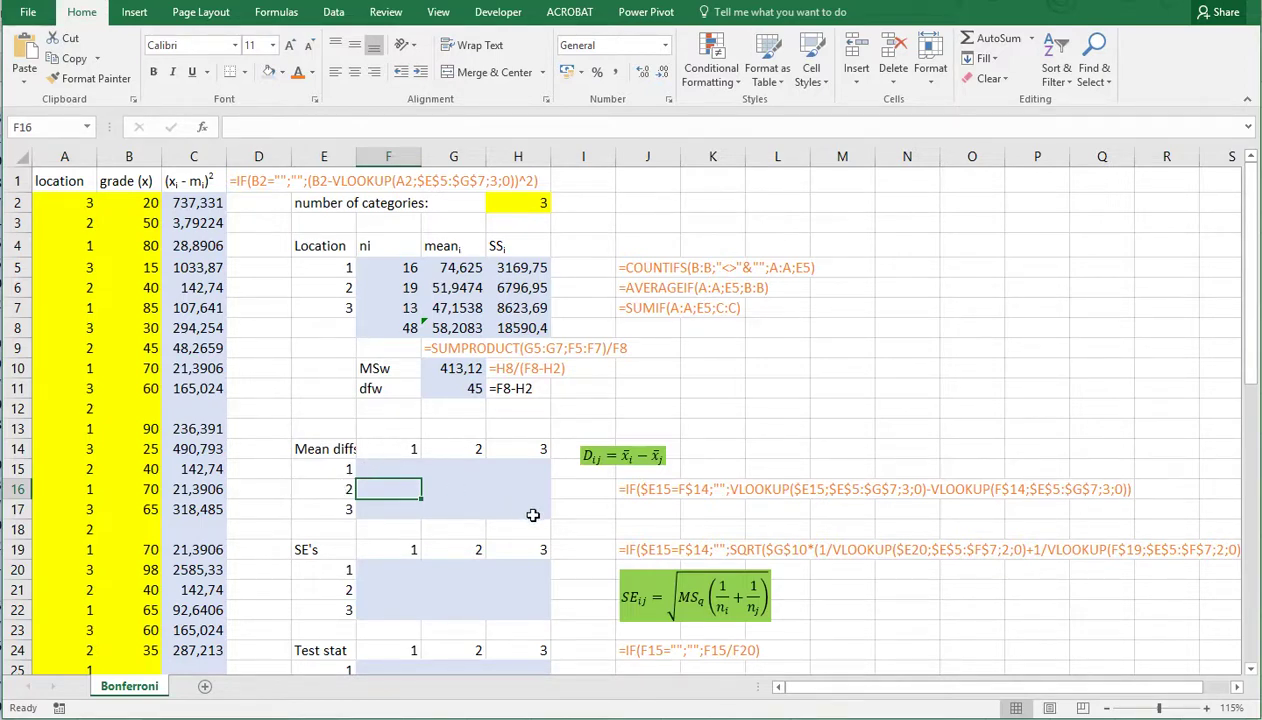
Enter F16 as the difference of two VLOOKUPs on $E$5:$G$7 for row and column groups, giving -22,678.
text(=vlookup()
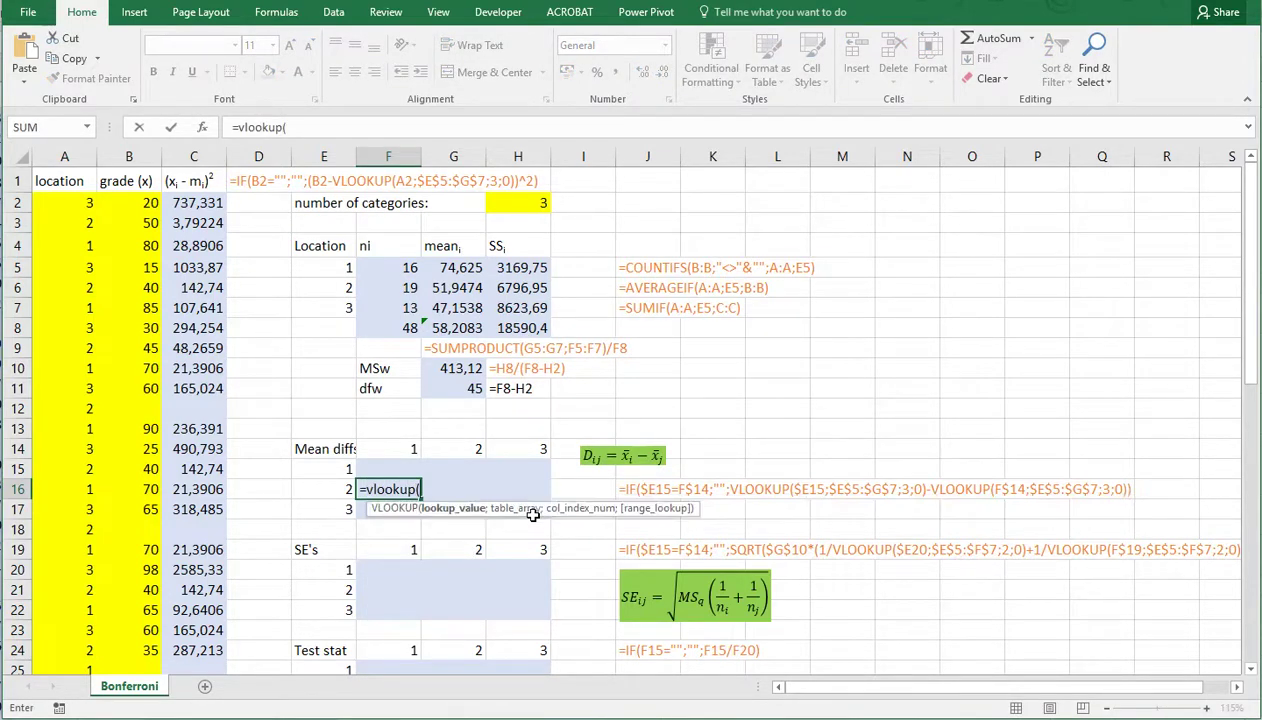
click(324, 487)
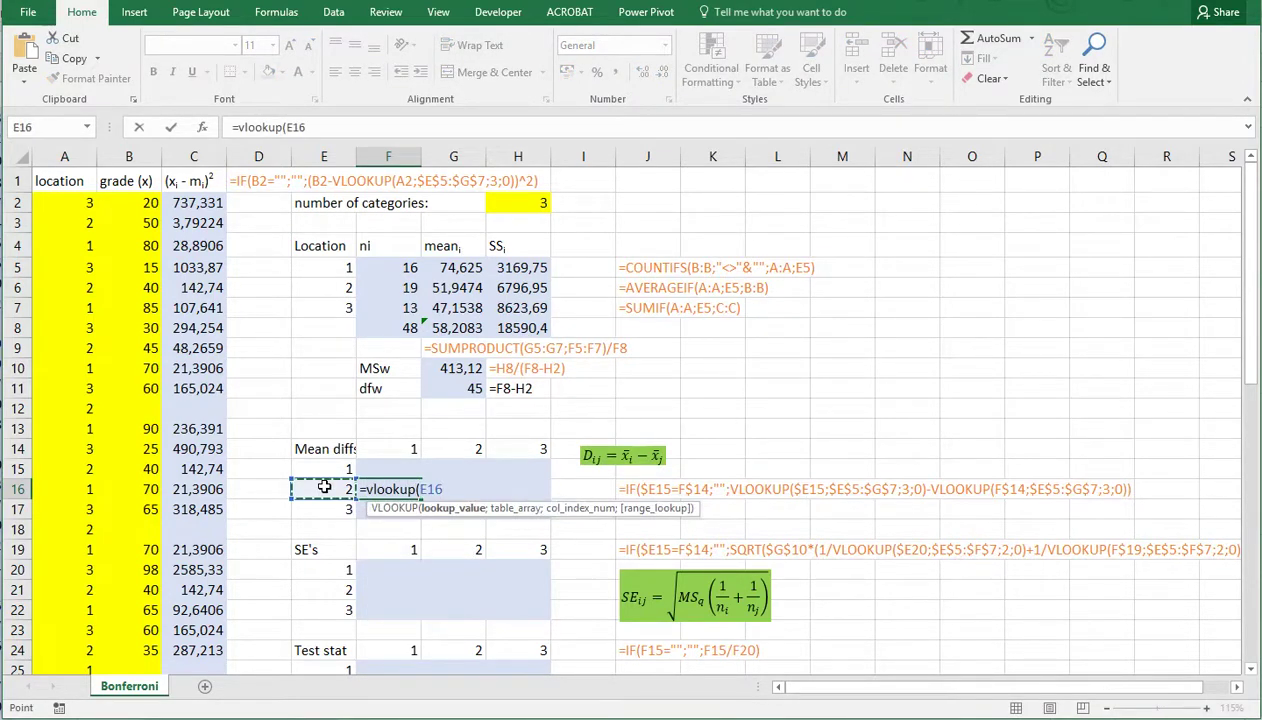
key(F4)
key(F4)
key(F4)
text(;)
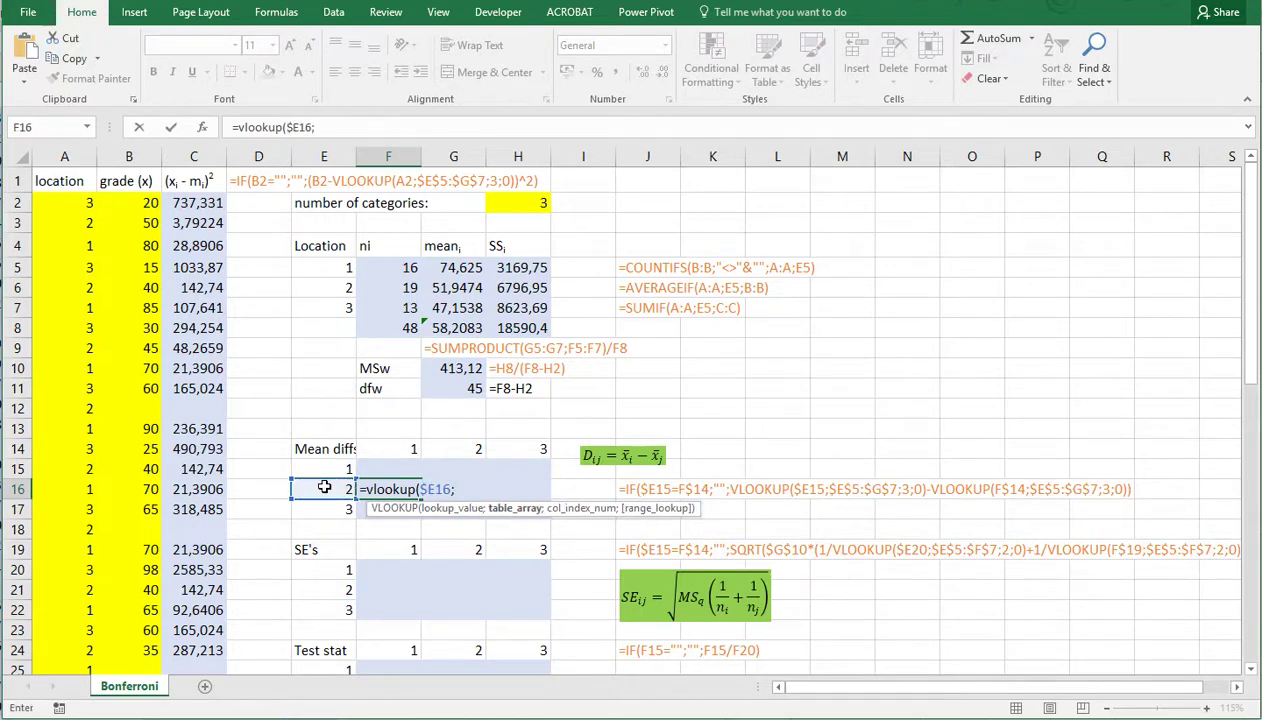
drag(330, 266, 441, 307)
key(F4)
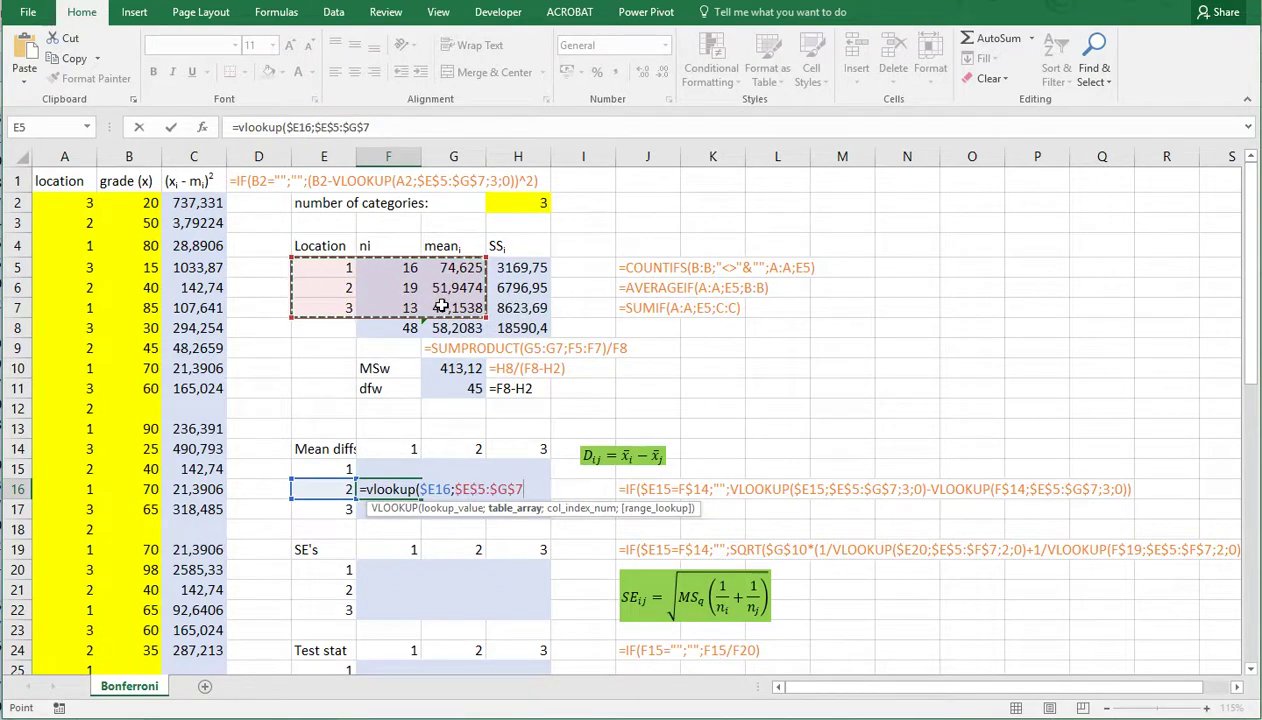
text(;)
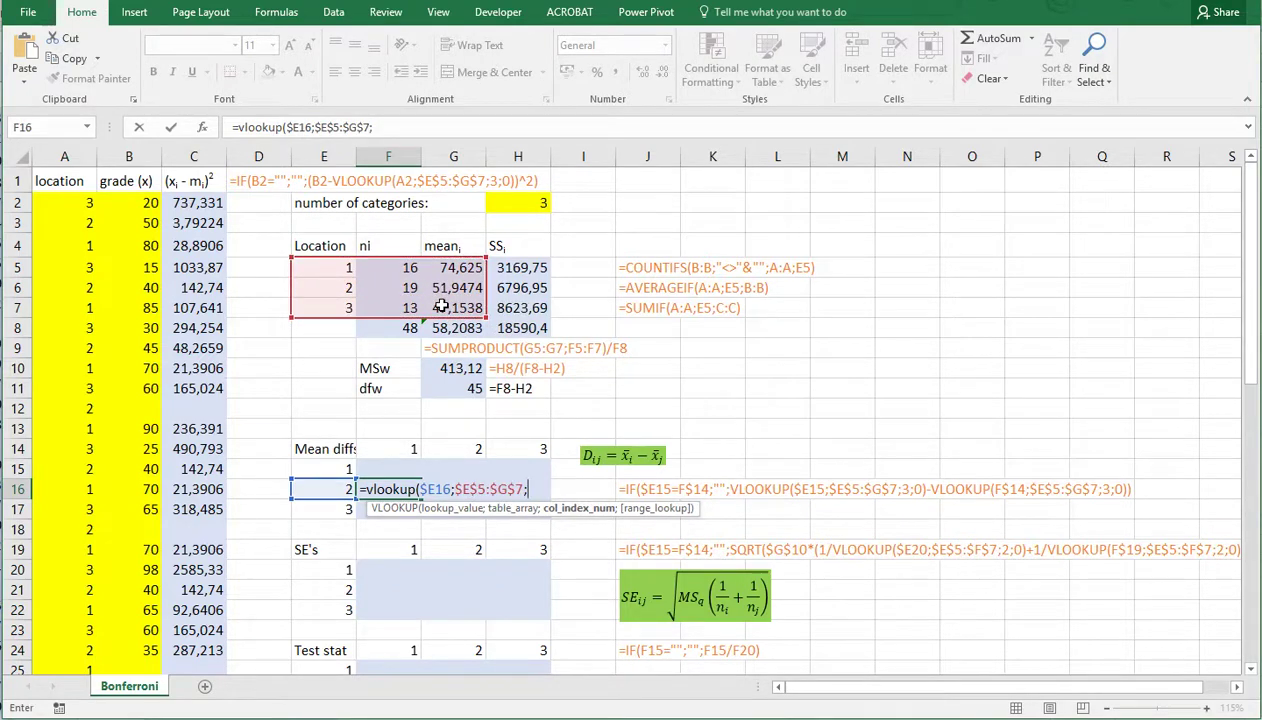
text(3;0))
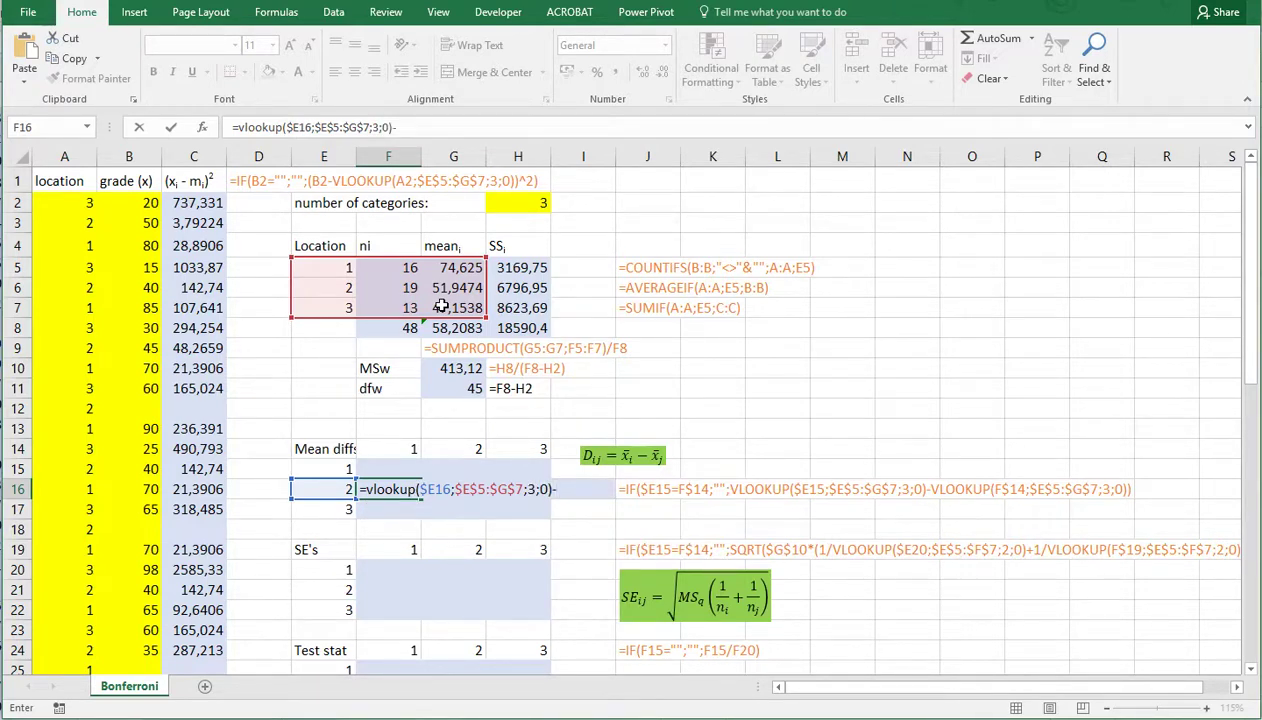
text(-vlookp)
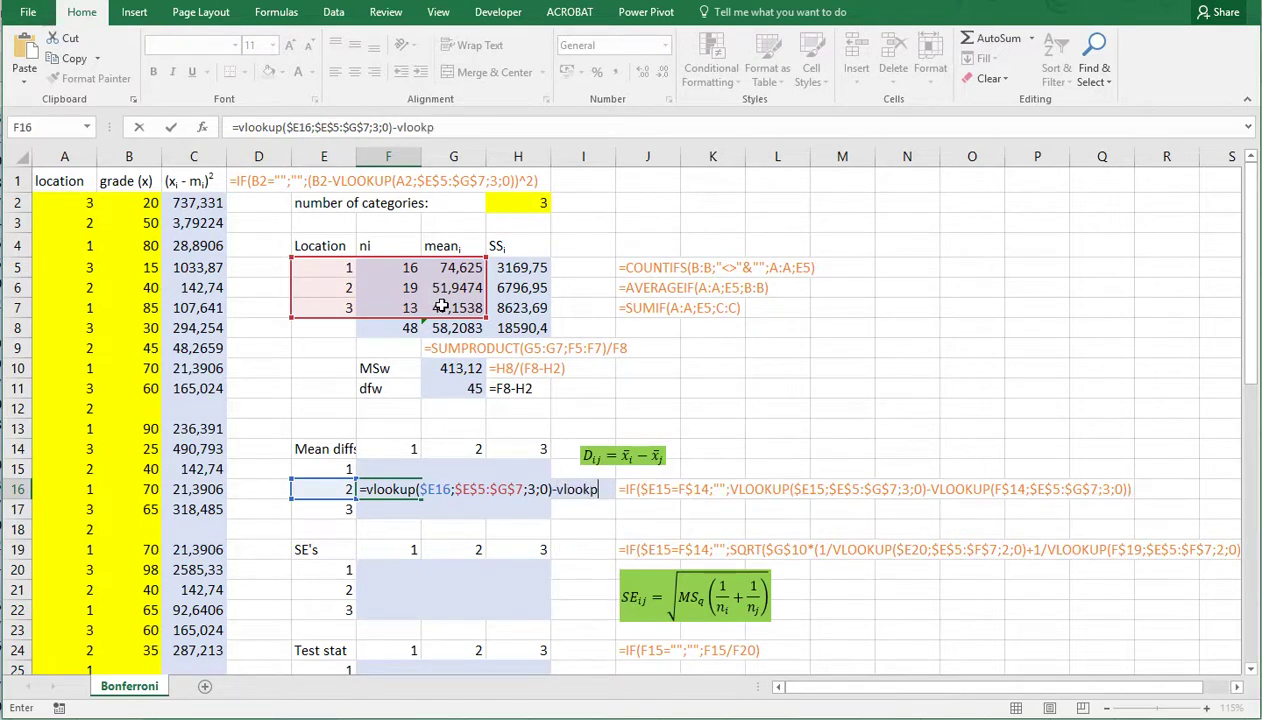
key(BackSpace)
text(up()
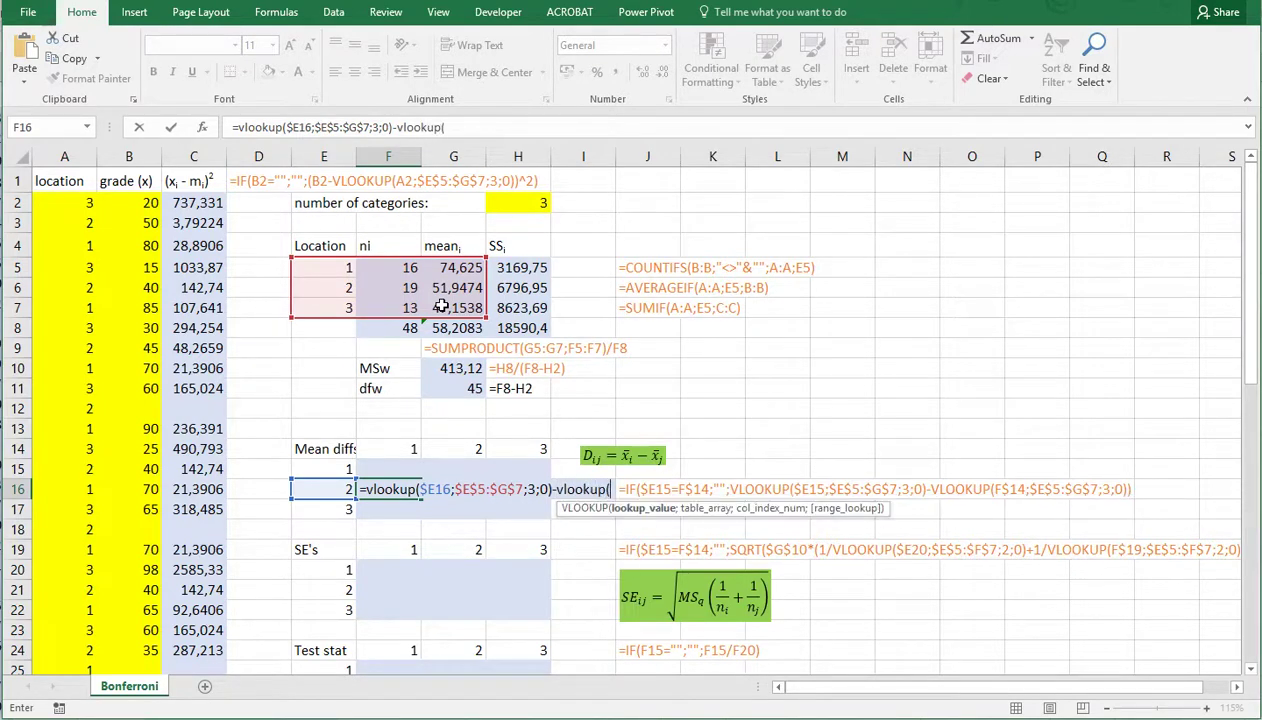
click(405, 449)
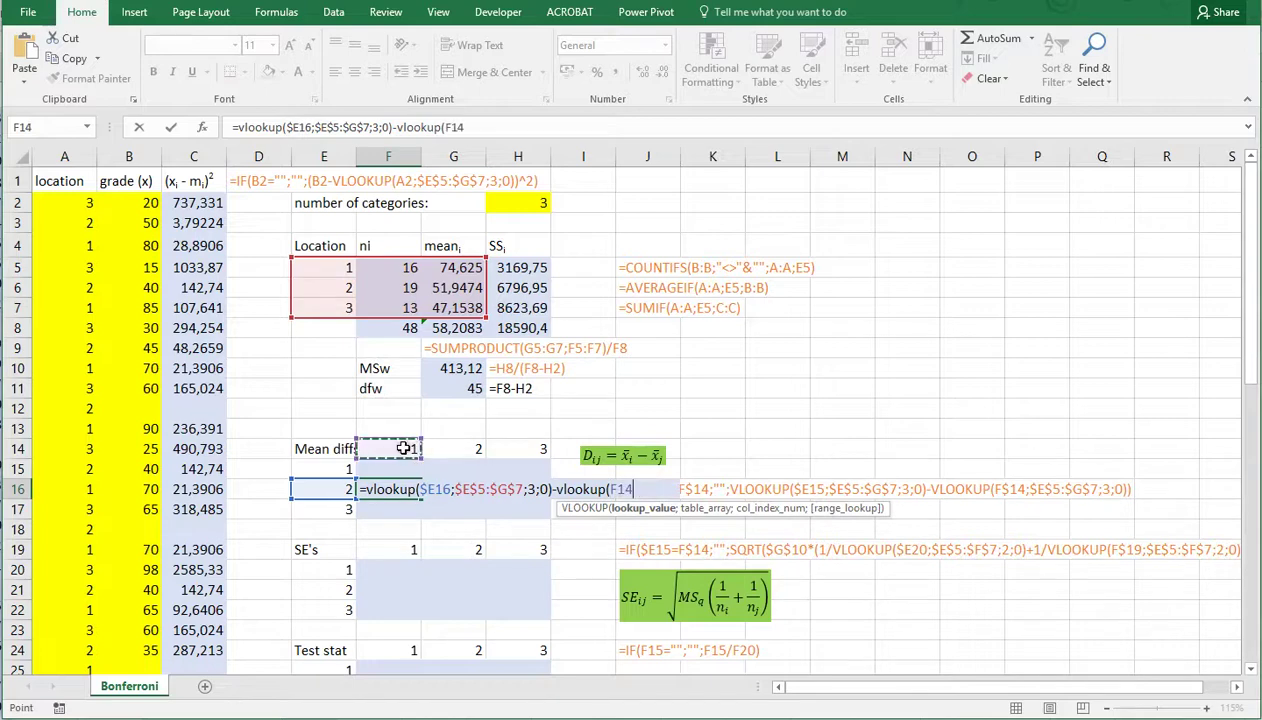
key(F4)
key(F4)
text(;)
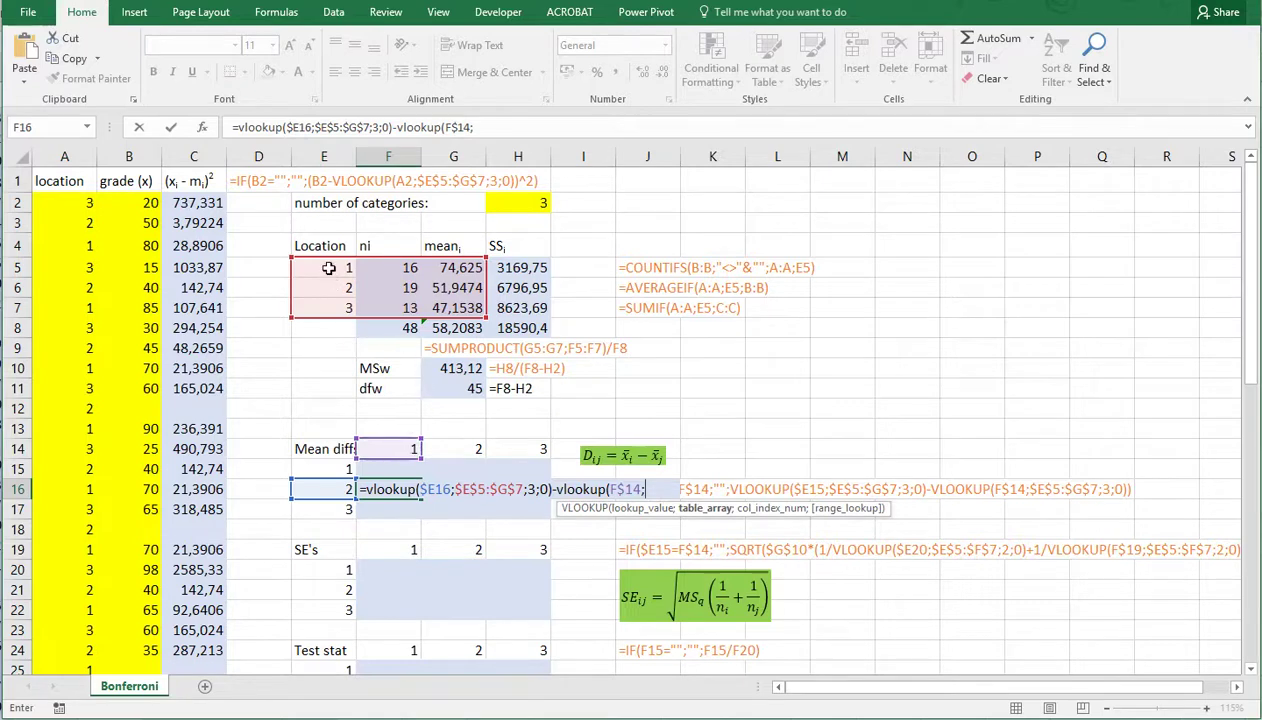
drag(324, 265, 446, 307)
key(F4)
text(;3;)
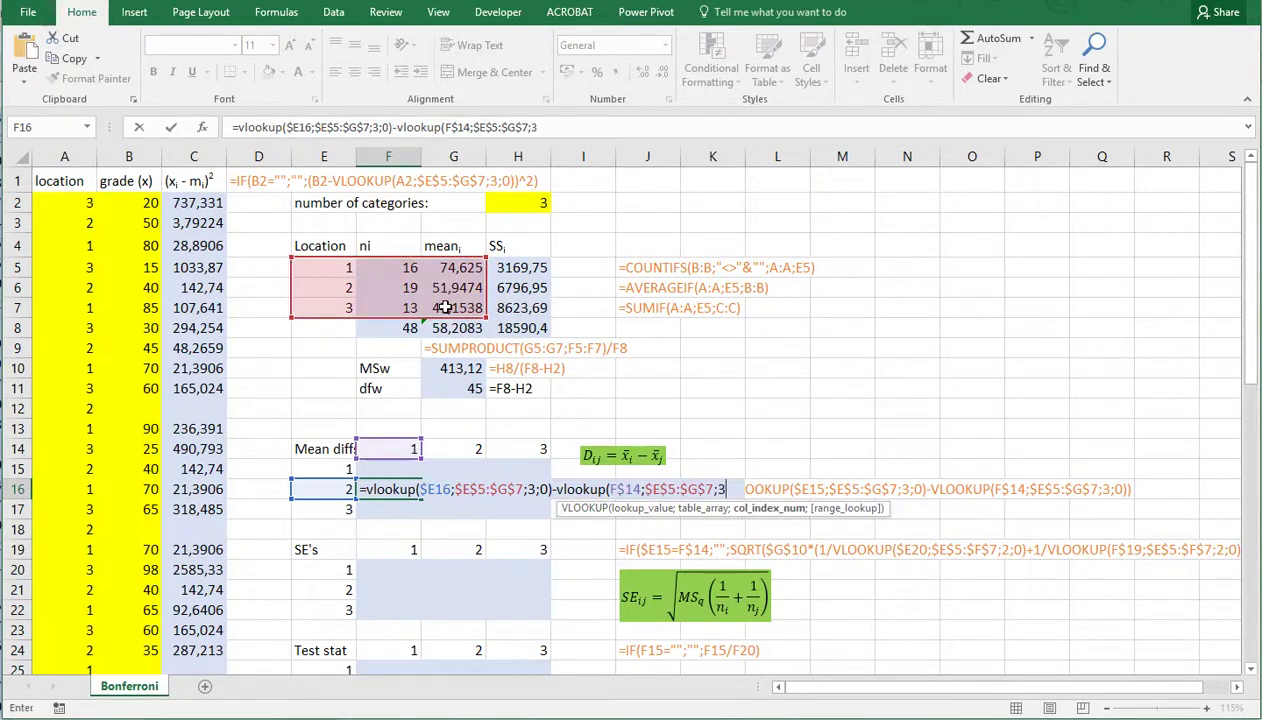
text(0))
key(Return)
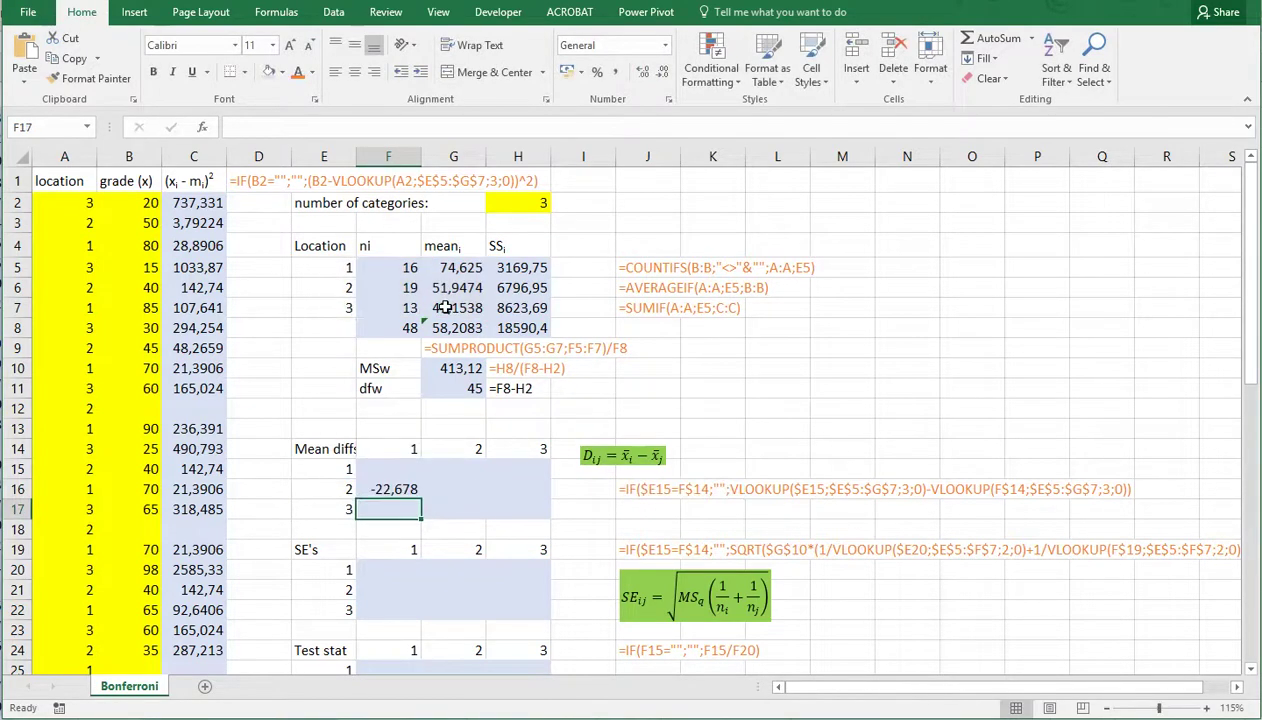
key(Up)
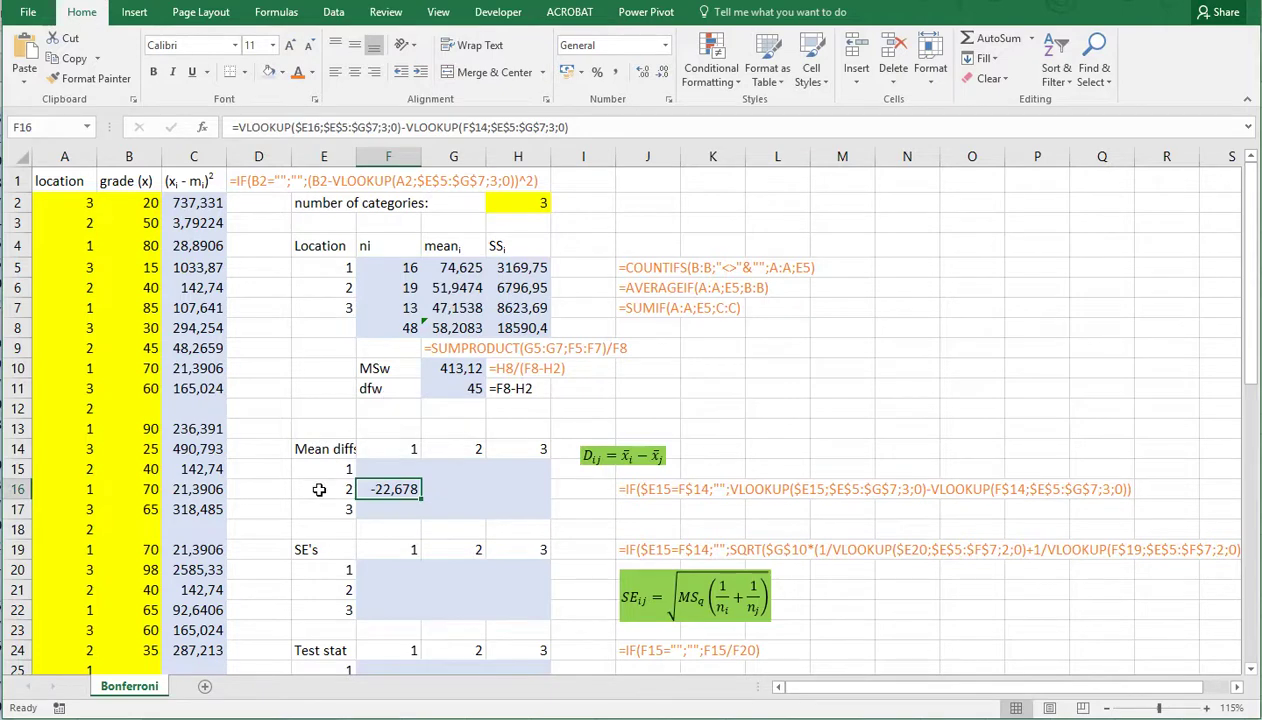
Wrap F16's formula in IF(F$14=$E16;"";...) so matching locations stay blank.
click(380, 450)
click(378, 489)
double_click(392, 489)
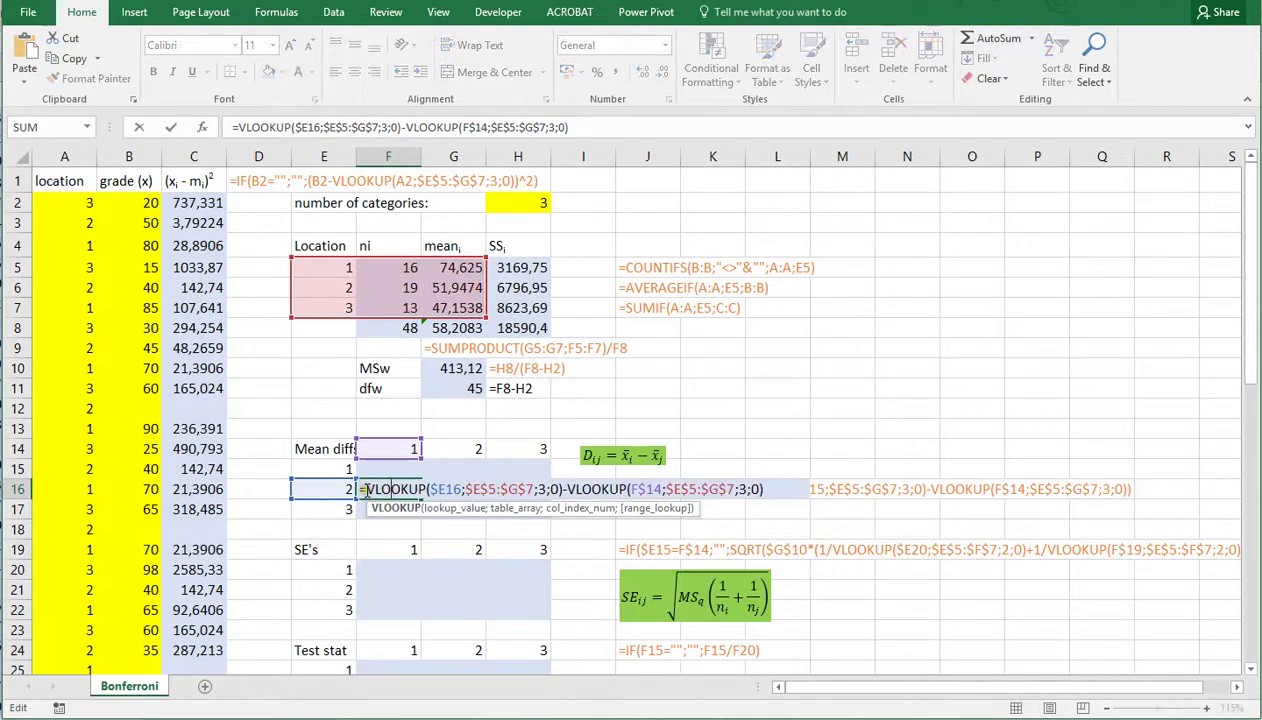
click(367, 489)
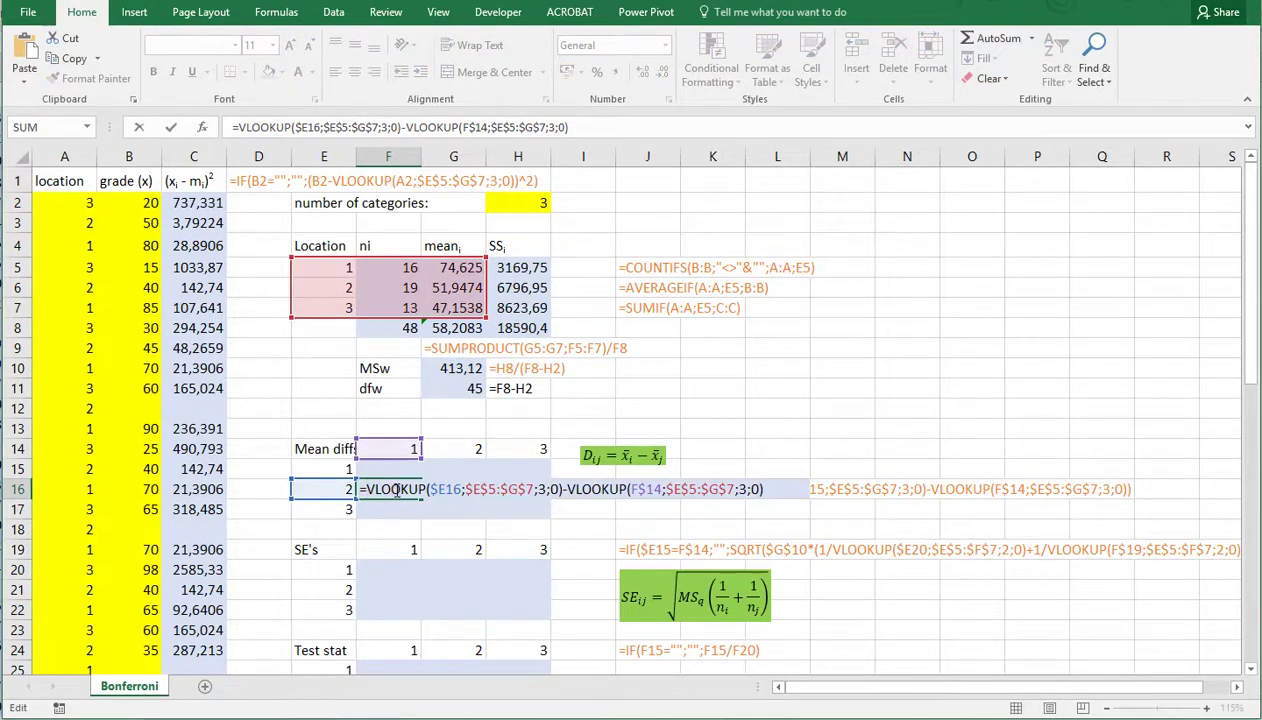
text(if()
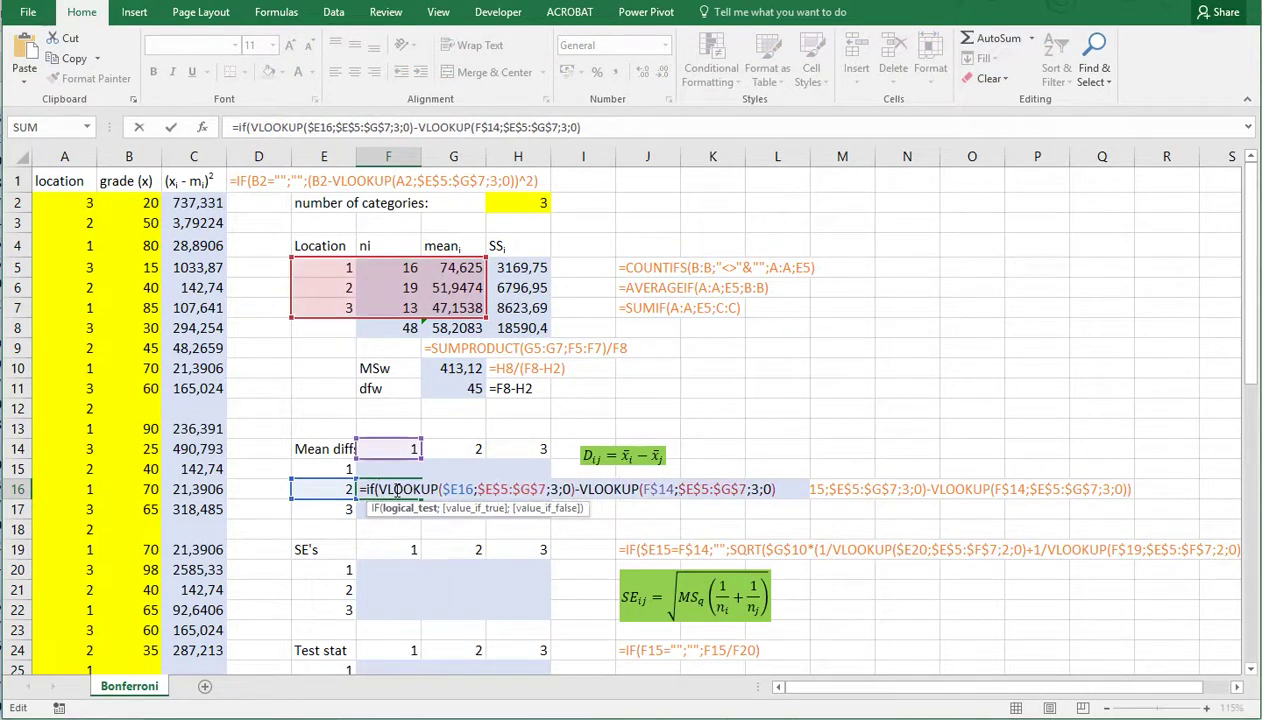
click(389, 450)
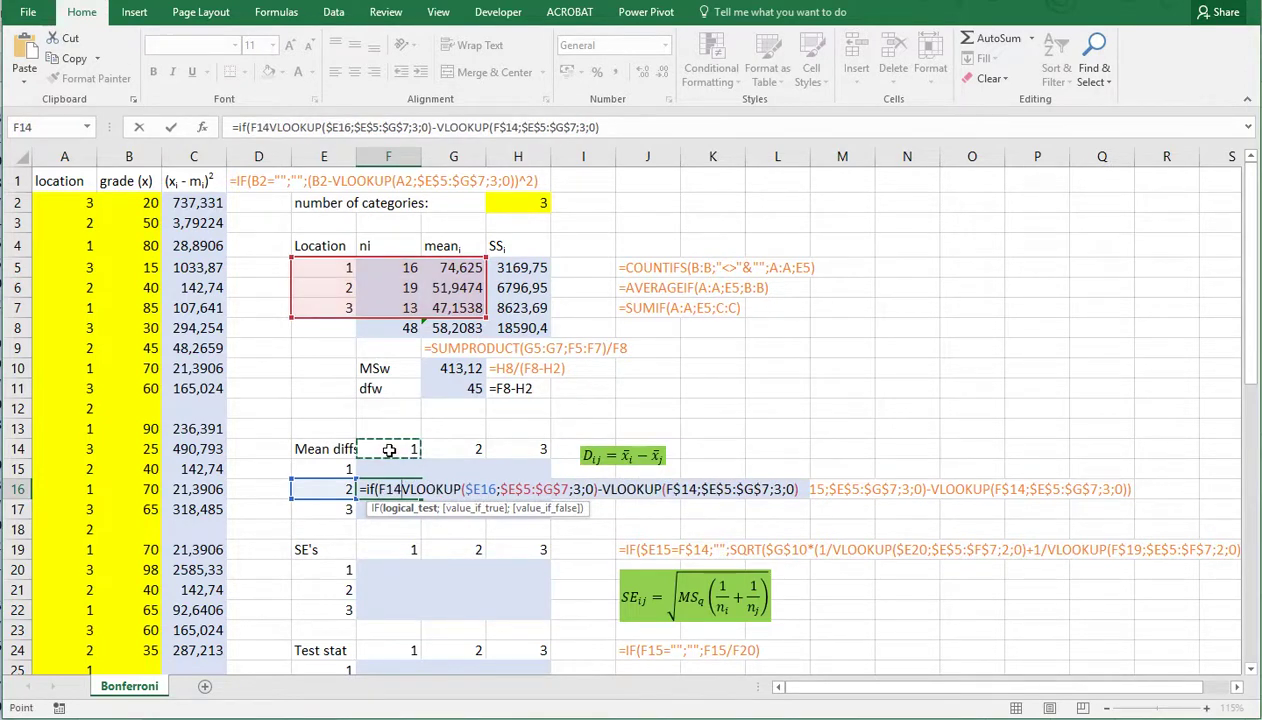
text(=)
click(328, 487)
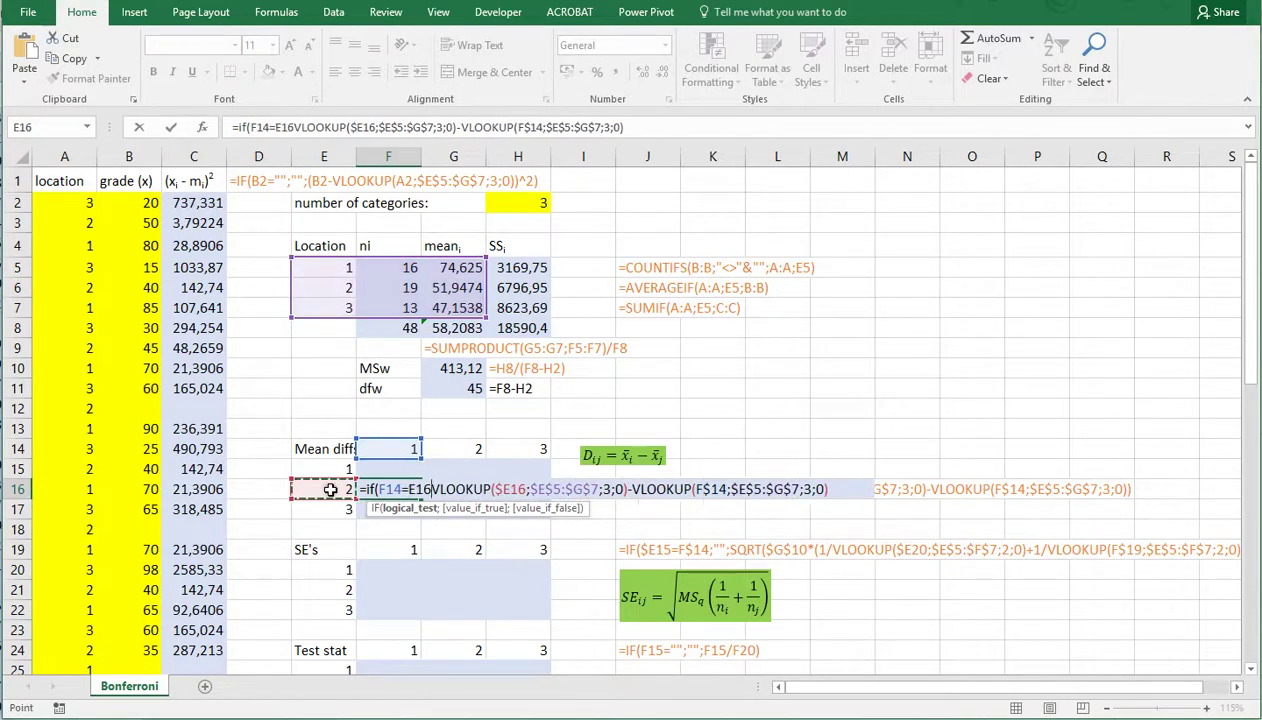
text(;)
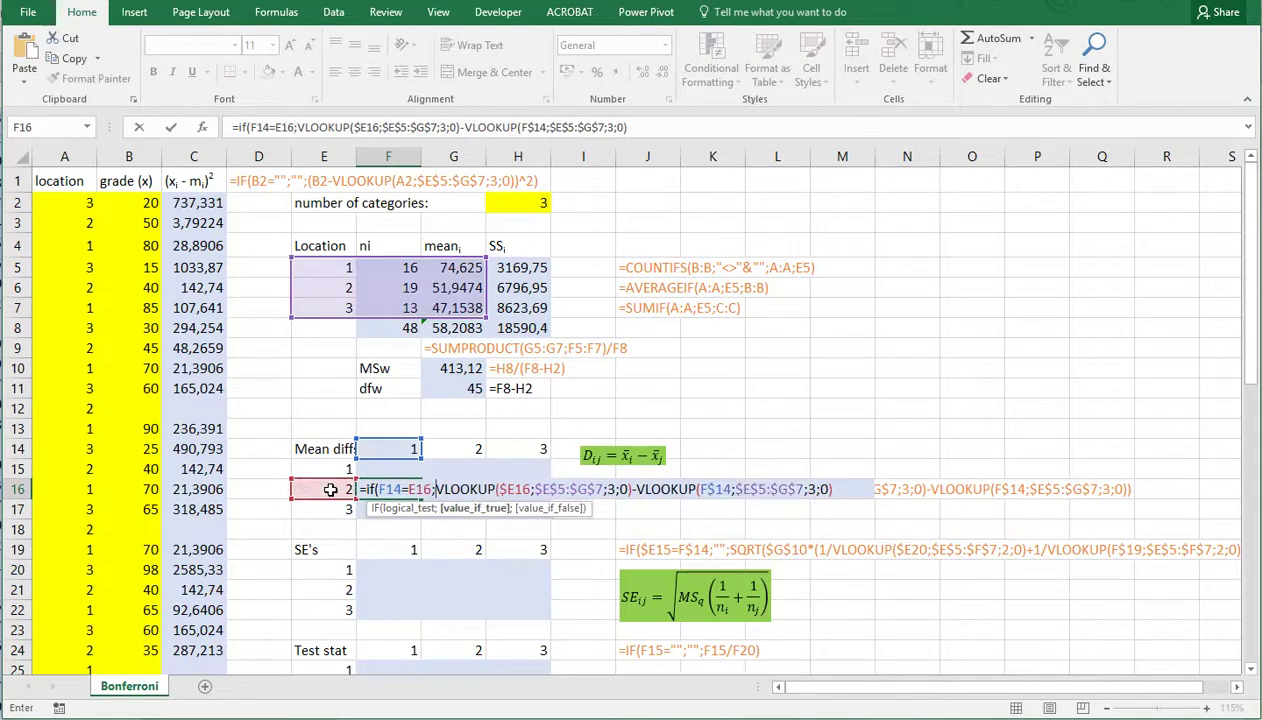
text("";)
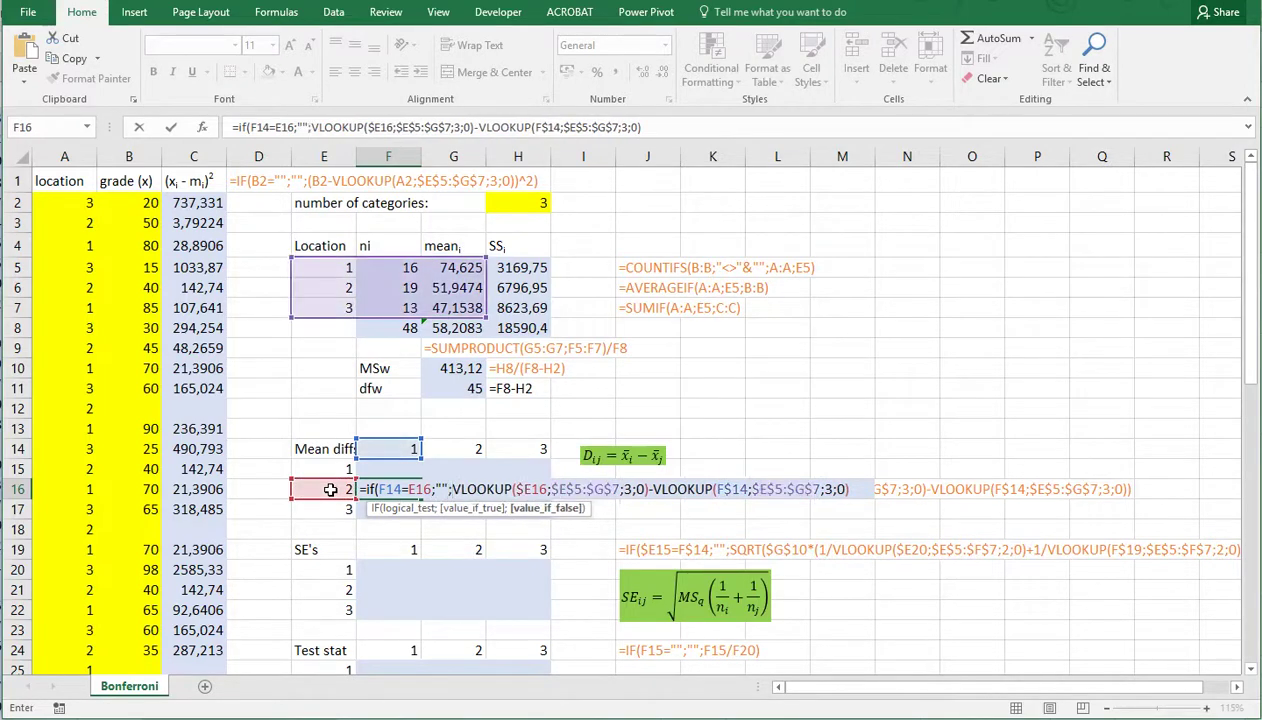
click(388, 489)
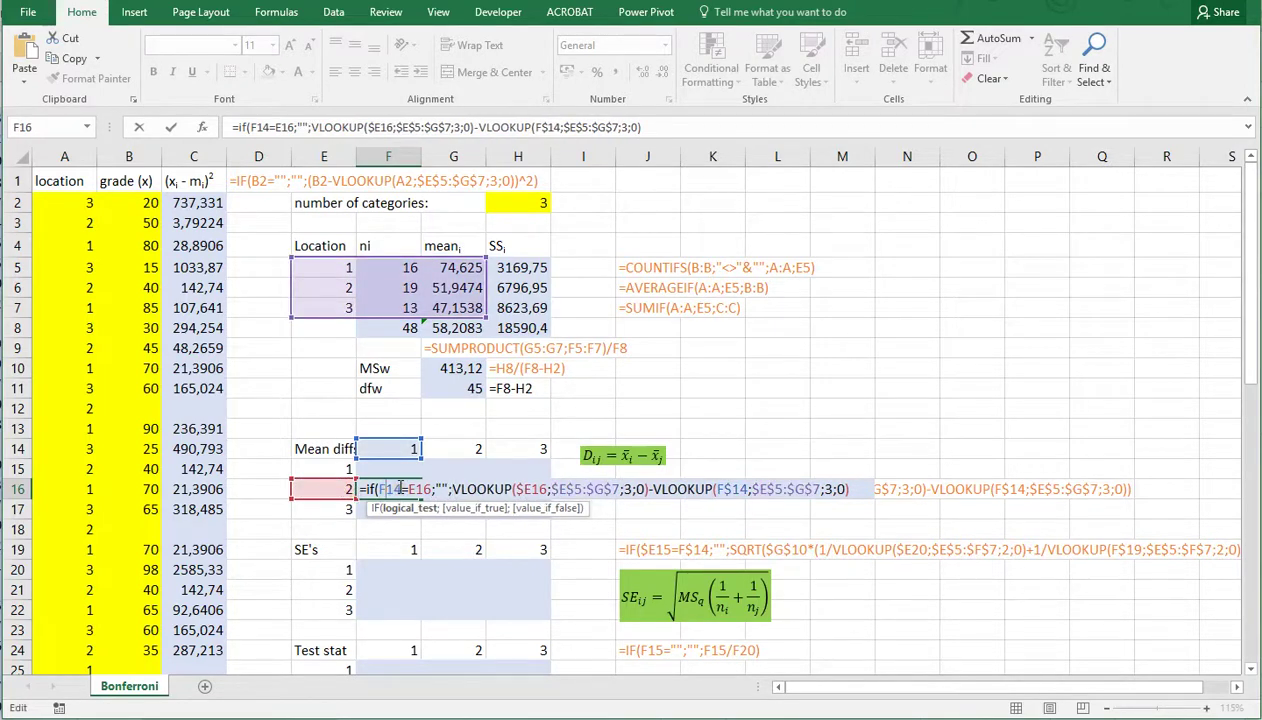
key(F4)
key(F4)
click(435, 489)
key(F4)
key(F4)
key(F4)
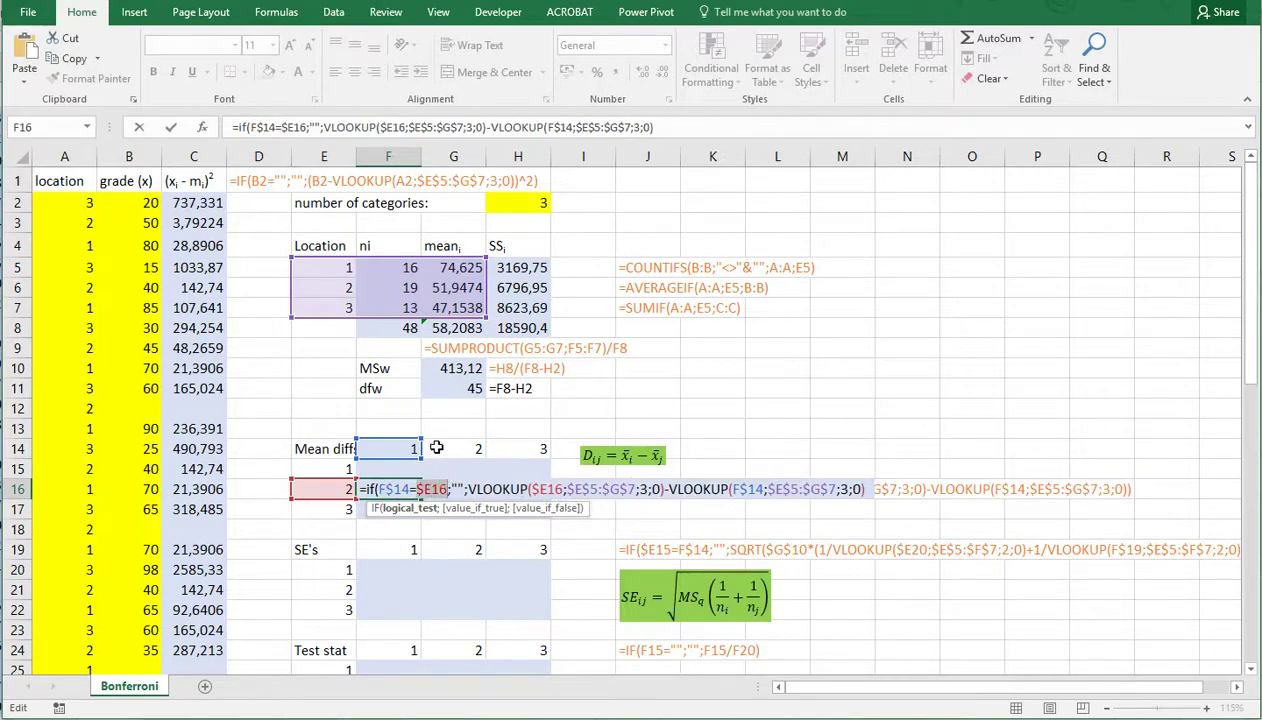
key(Return)
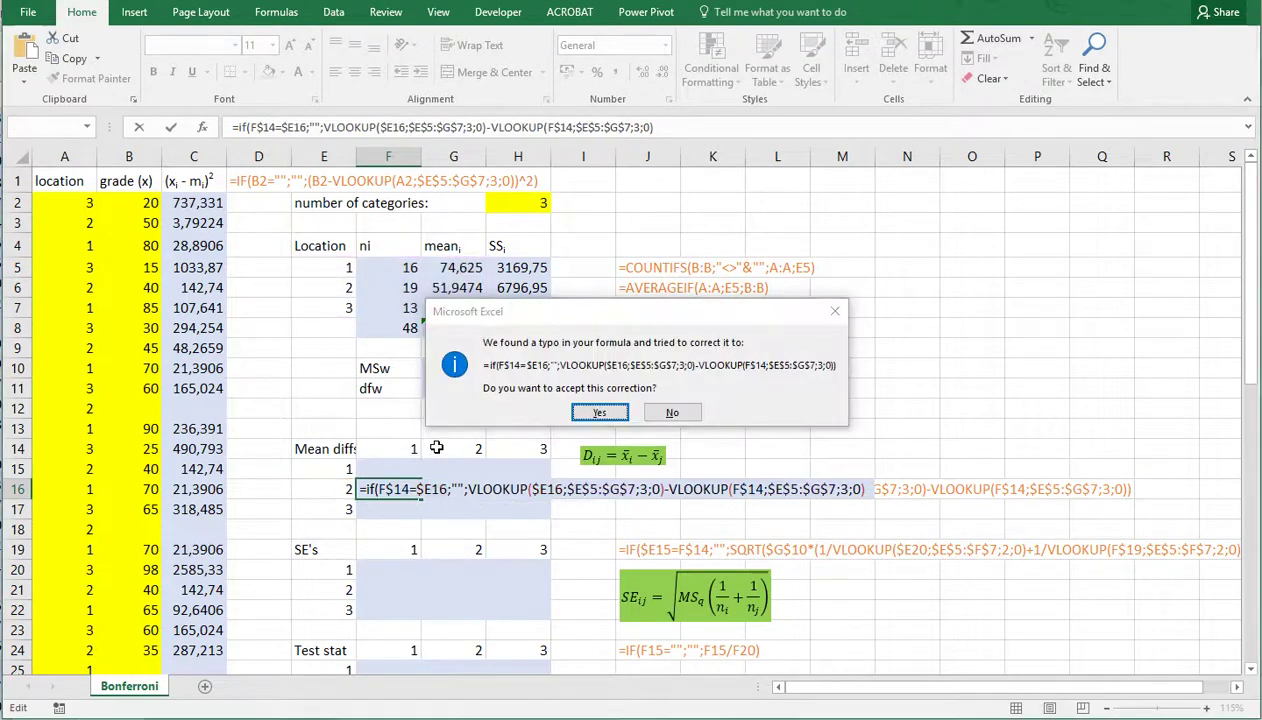
key(Return)
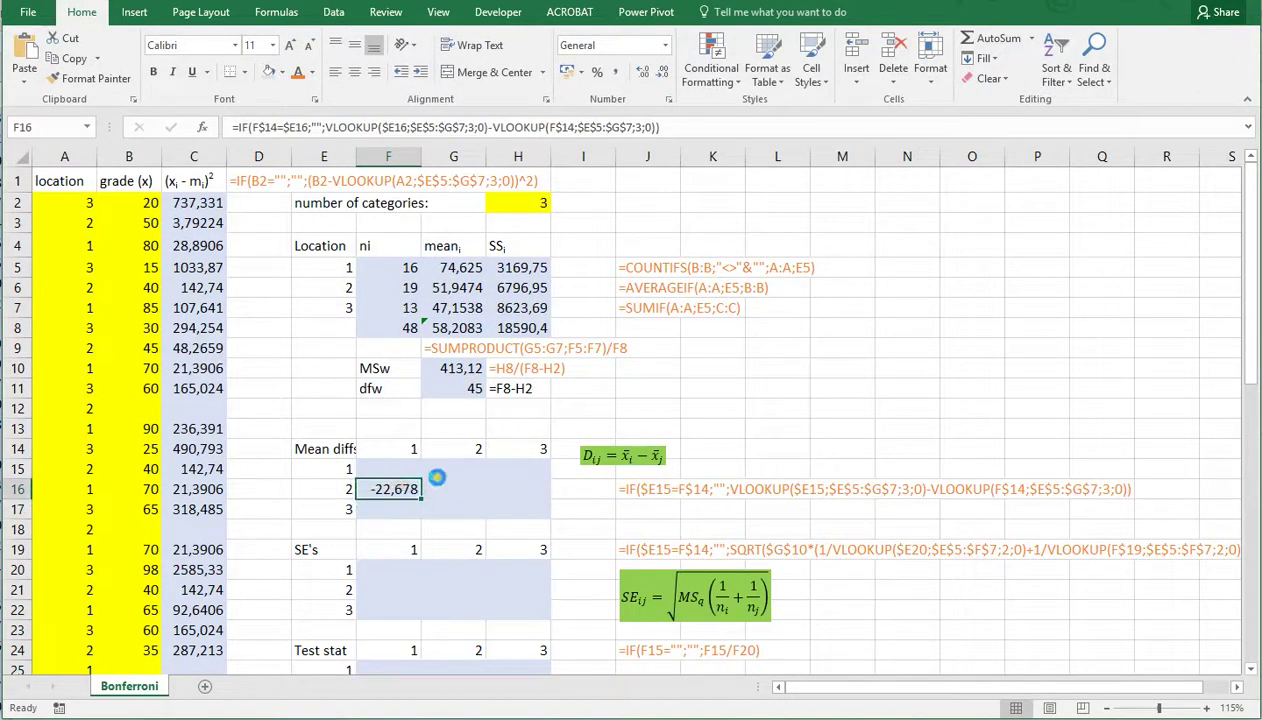
Paste F16's formula into F15:H17 and verify the copies in G17, H16 and H17.
drag(394, 470, 515, 505)
key(ctrl+v)
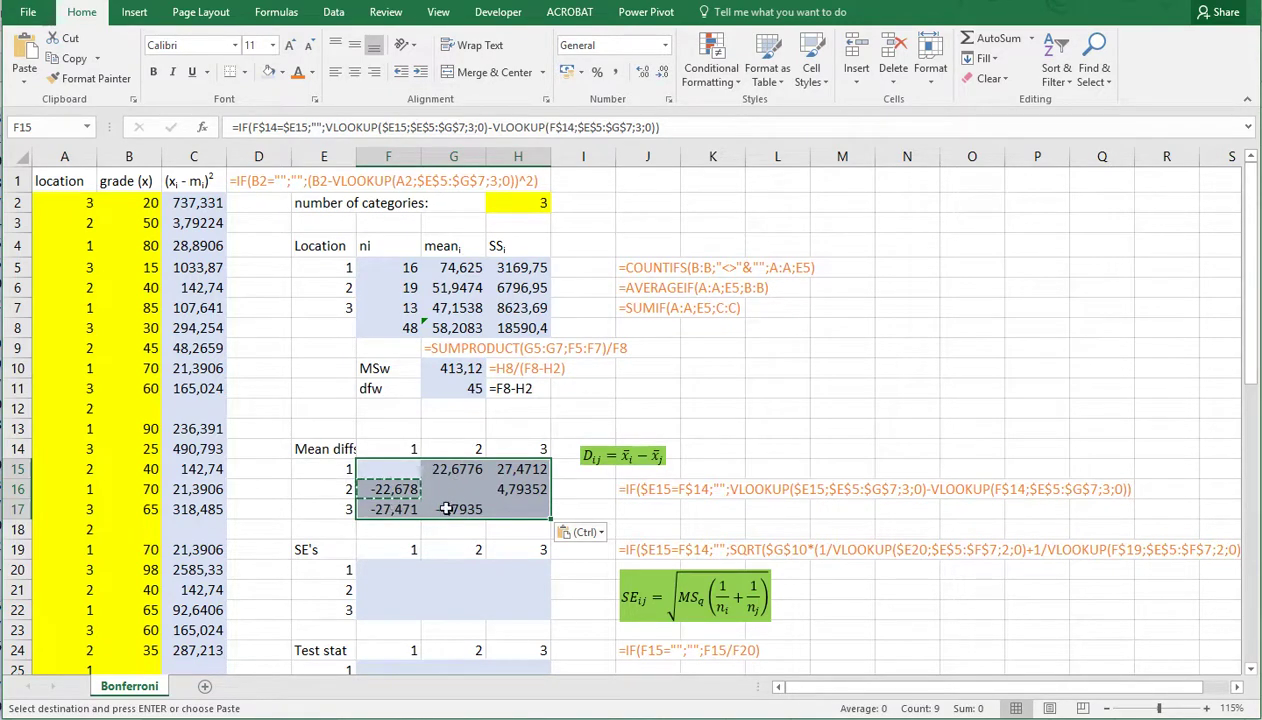
click(497, 510)
click(505, 485)
click(466, 510)
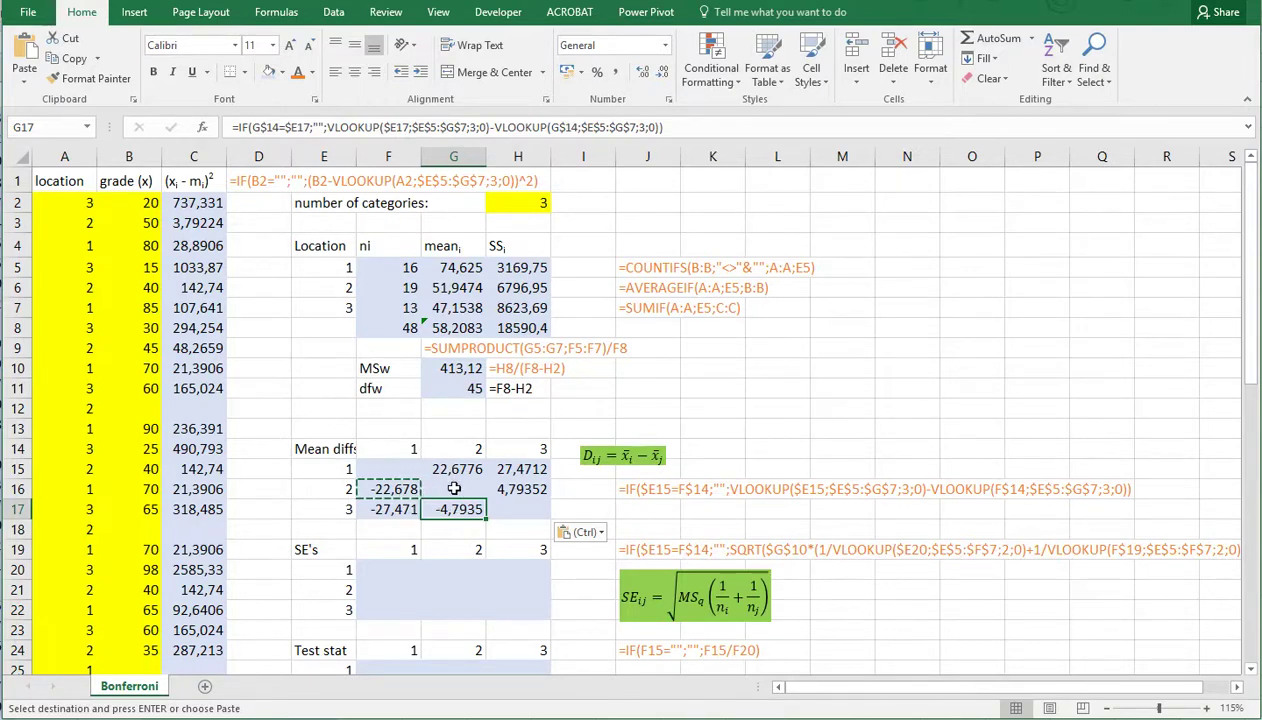
scroll(454, 488, down, 1)
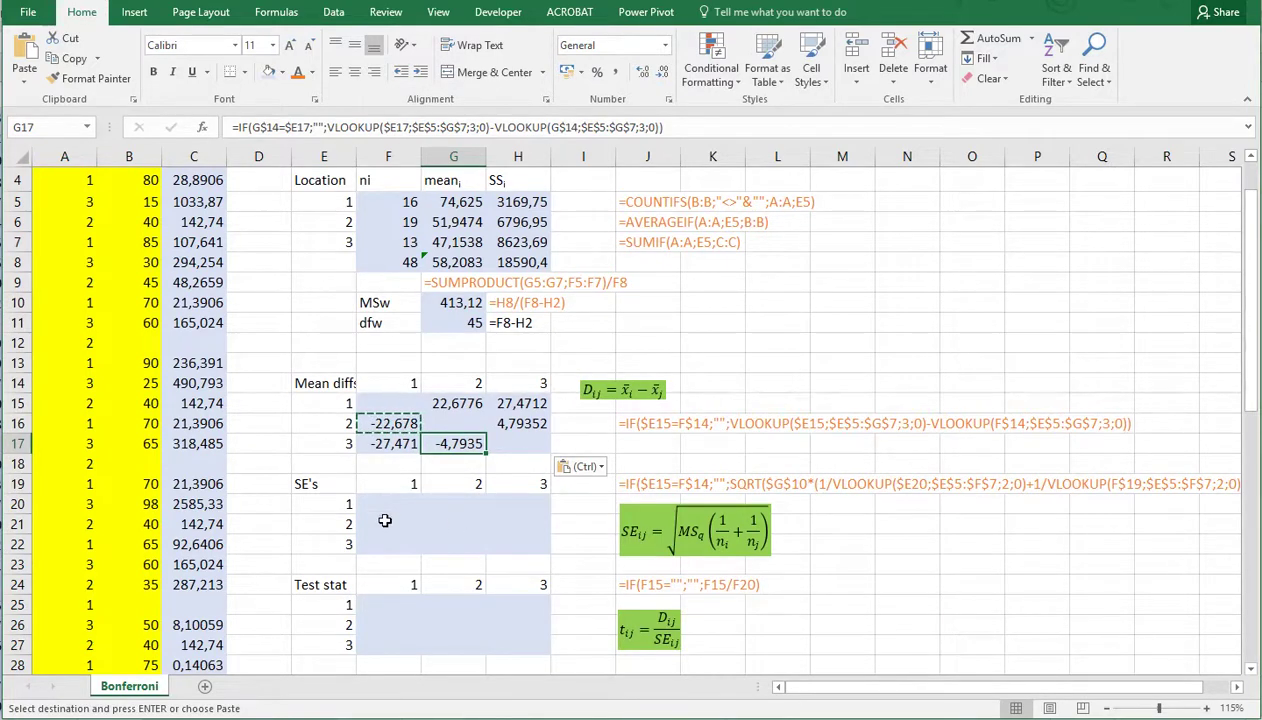
Start F21 as =SQRT($G$10*(1/VLOOKUP($E21;$E$5:$F$7;2;0) for the row group's size.
click(384, 520)
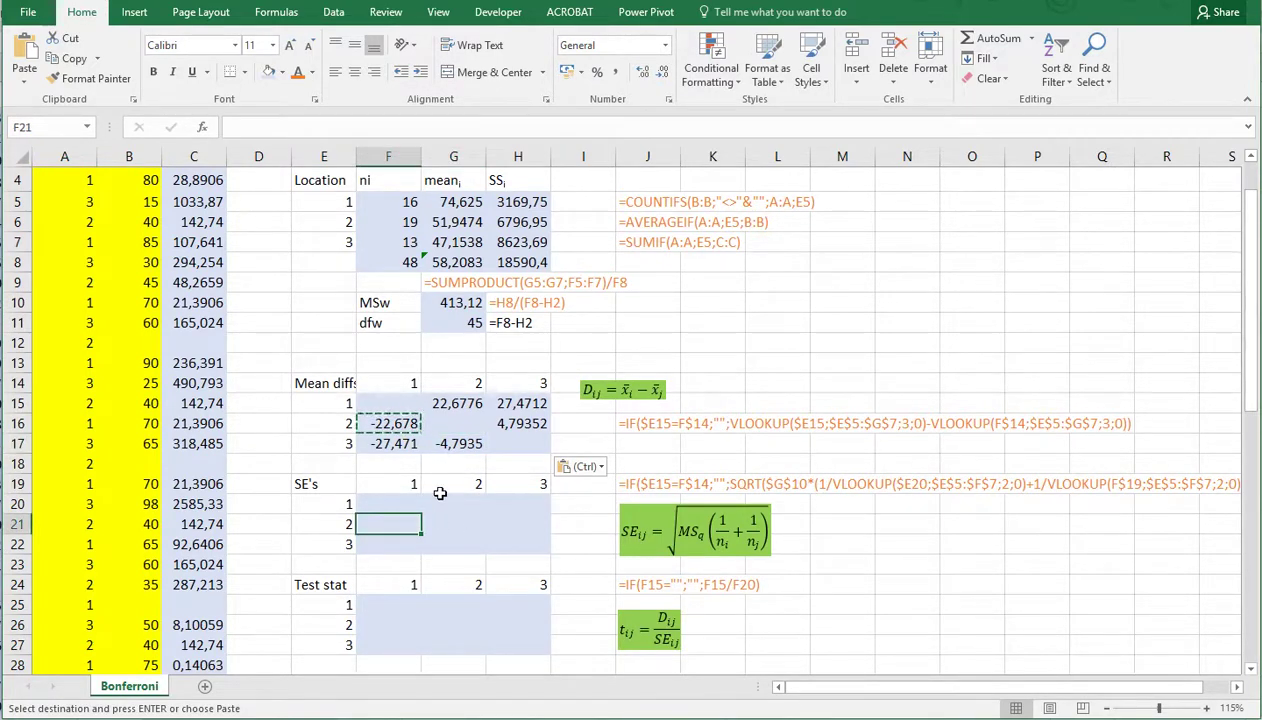
text(=)
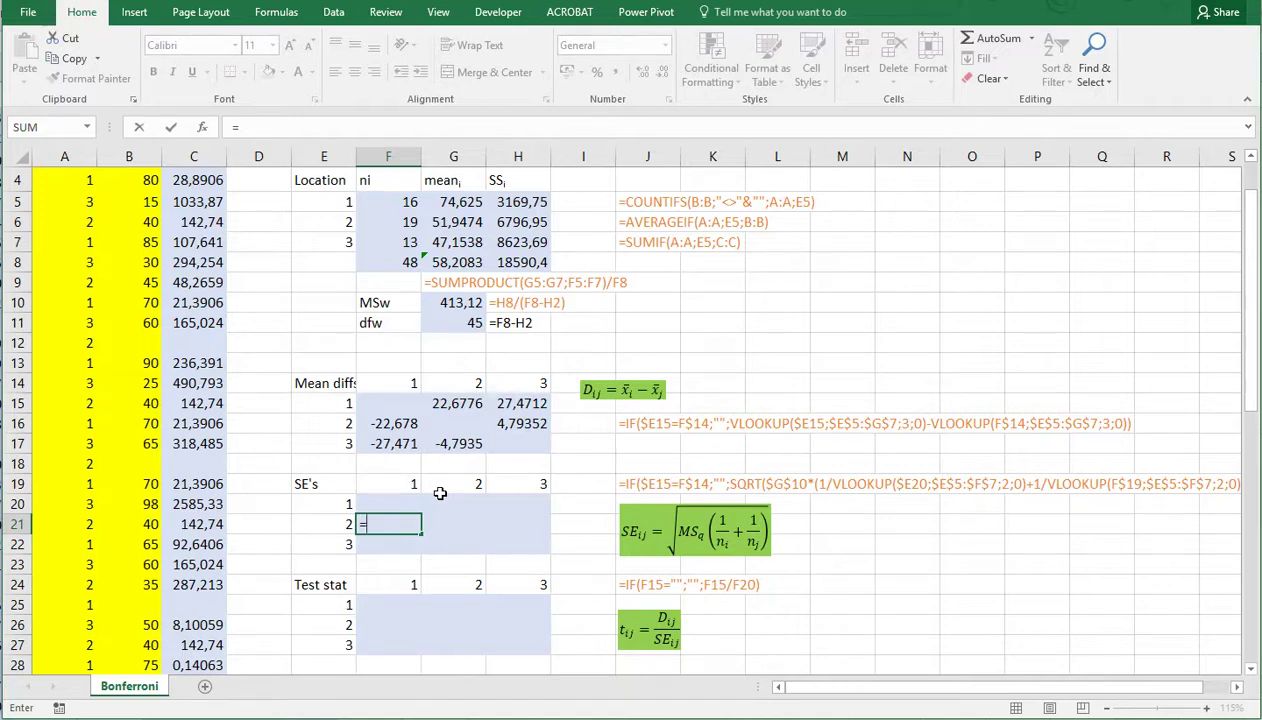
text(sqrt)
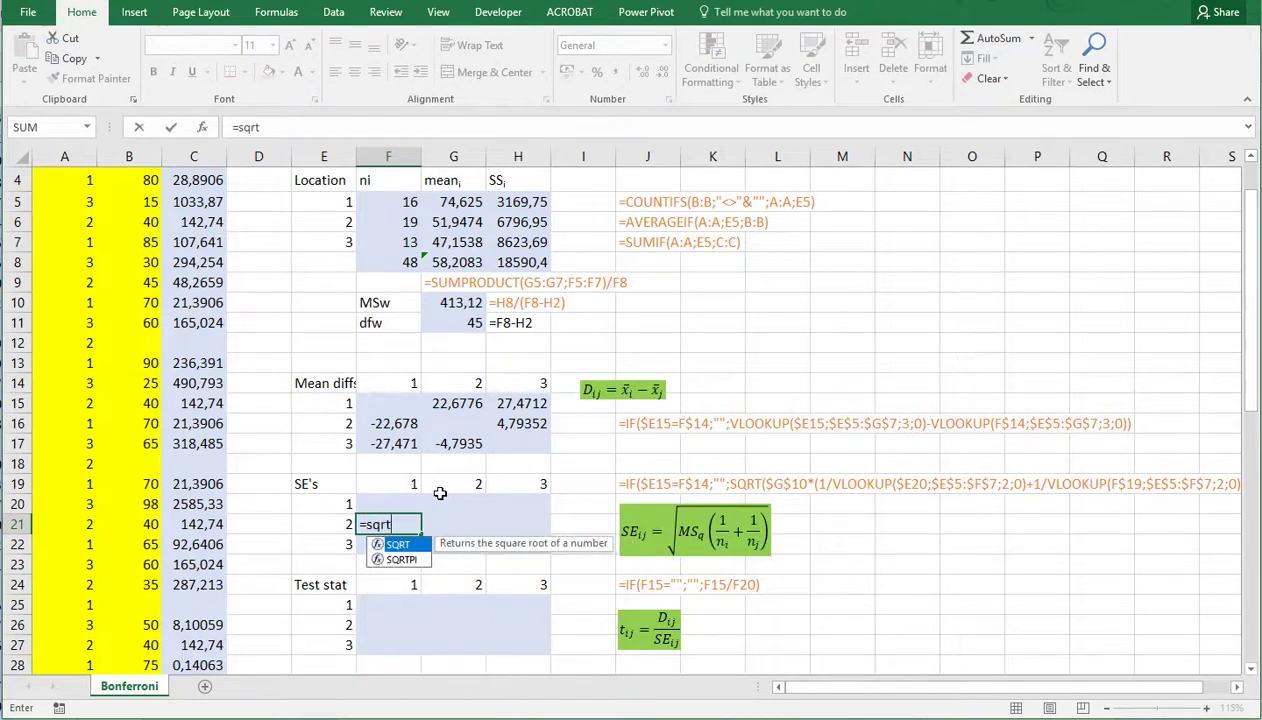
text(()
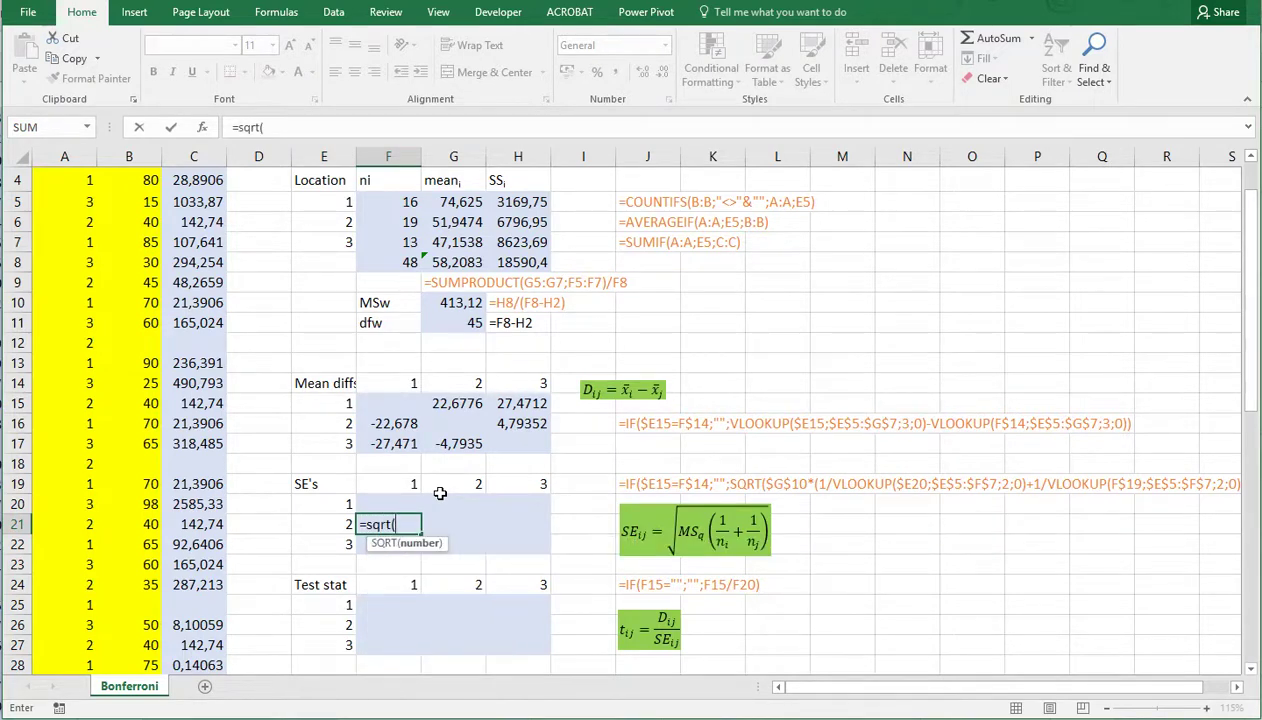
click(446, 303)
key(F4)
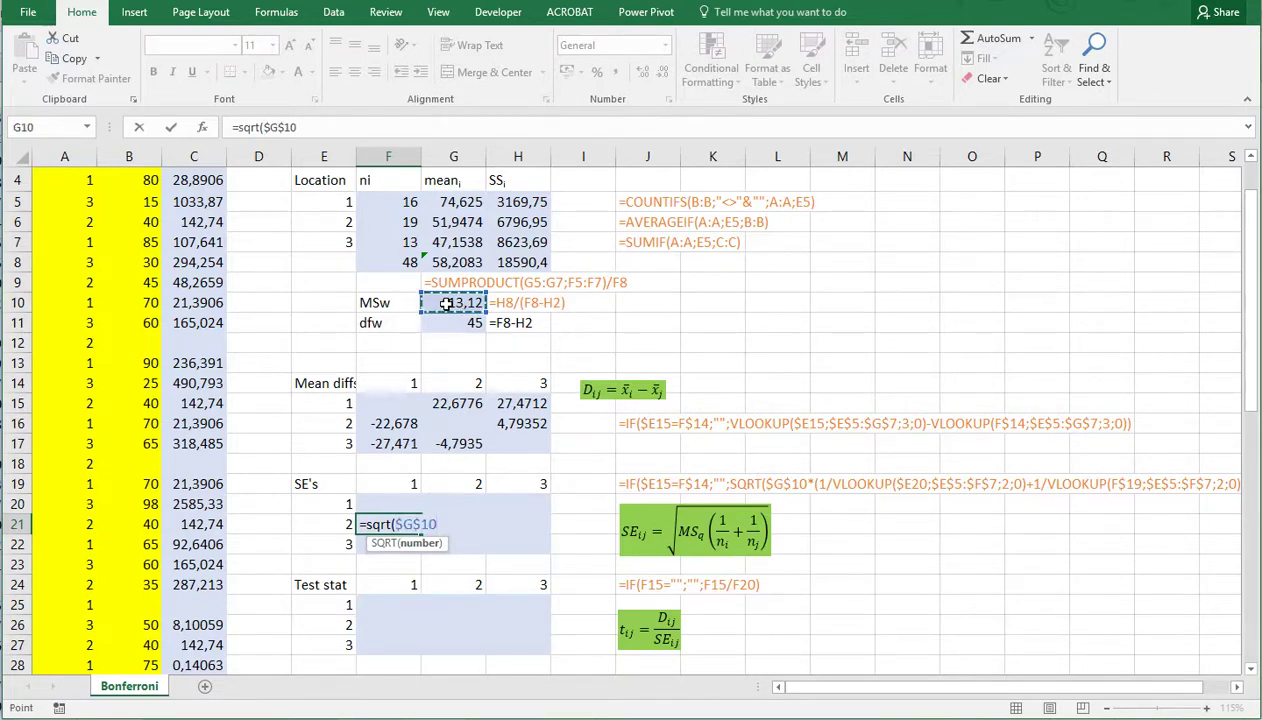
text(*)
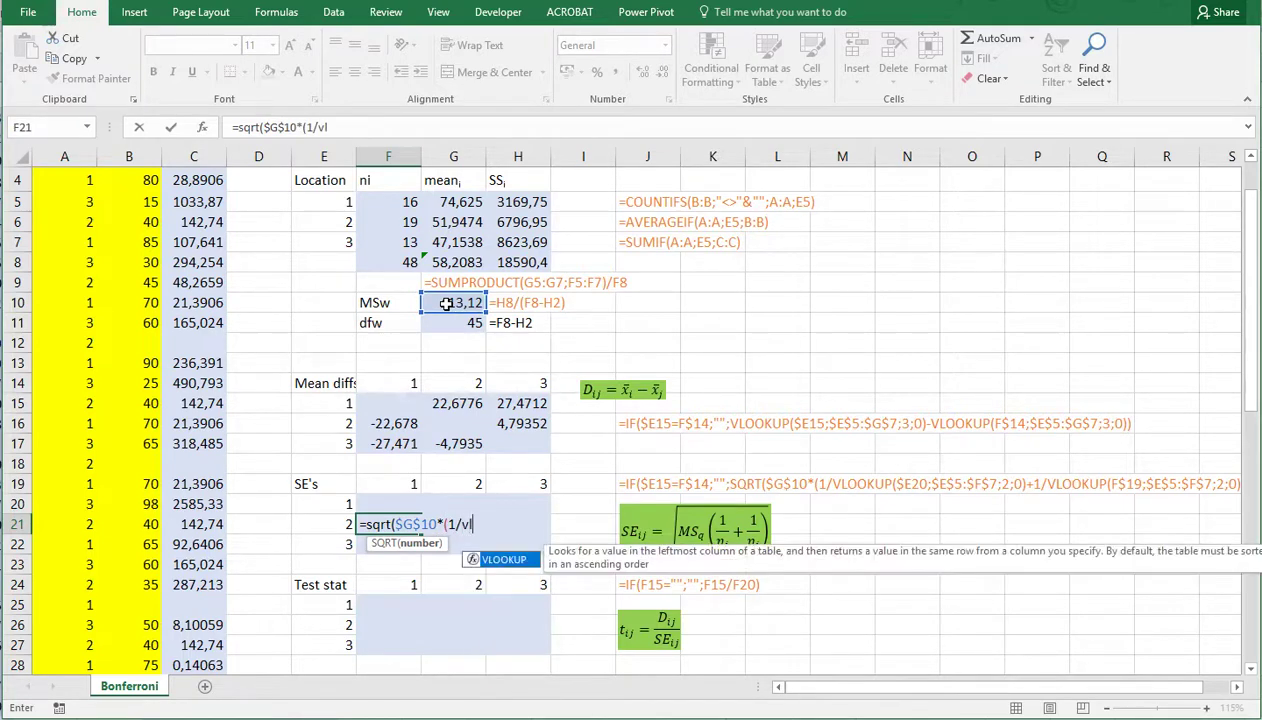
text(kup()
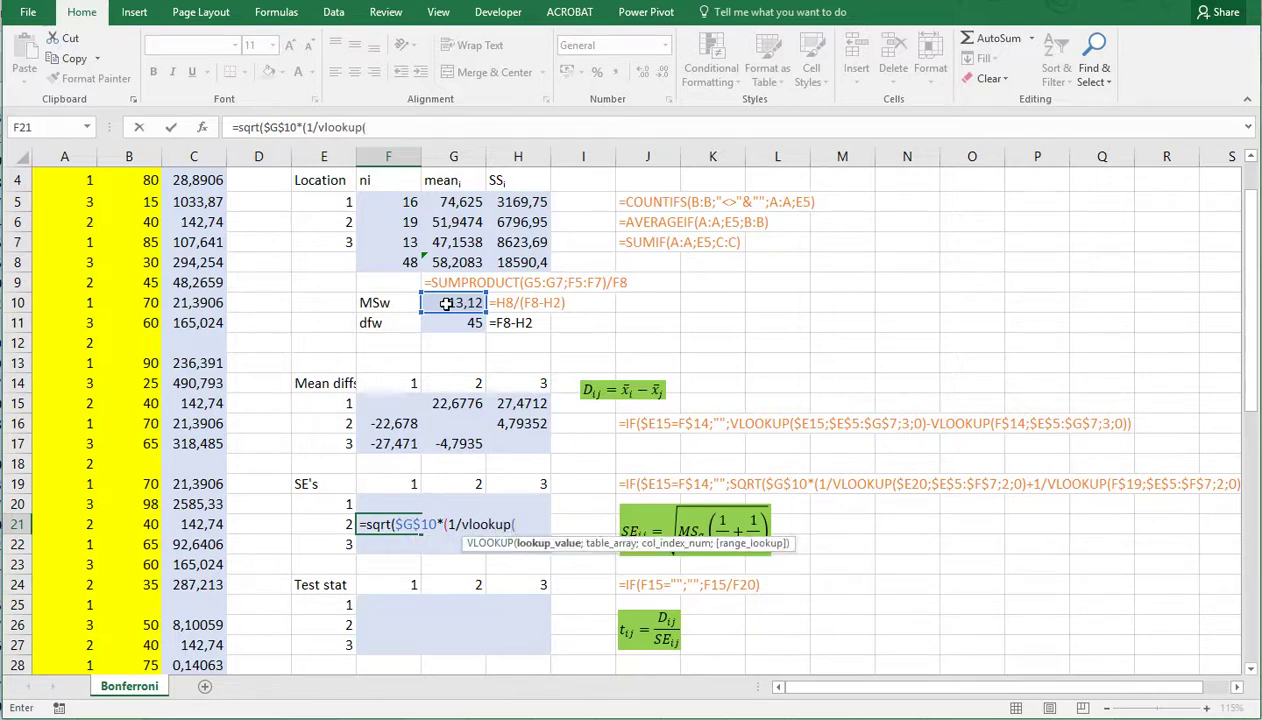
click(329, 523)
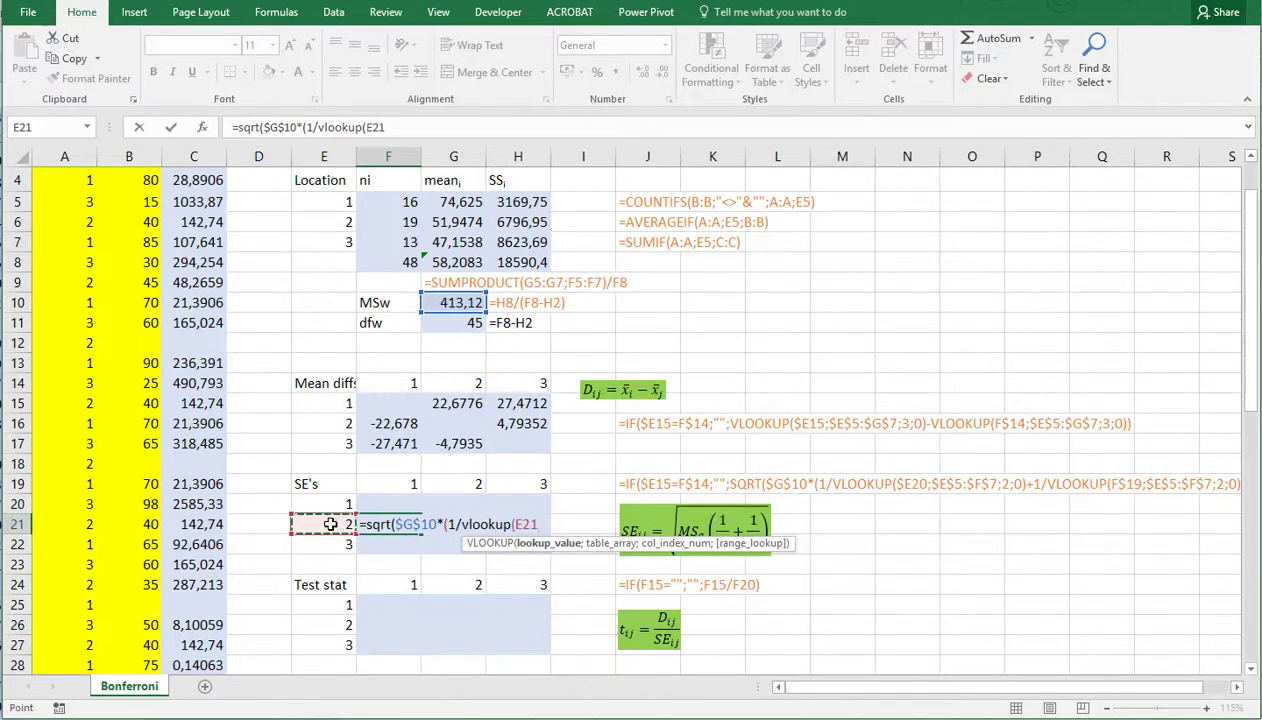
key(F4)
key(F4)
key(F4)
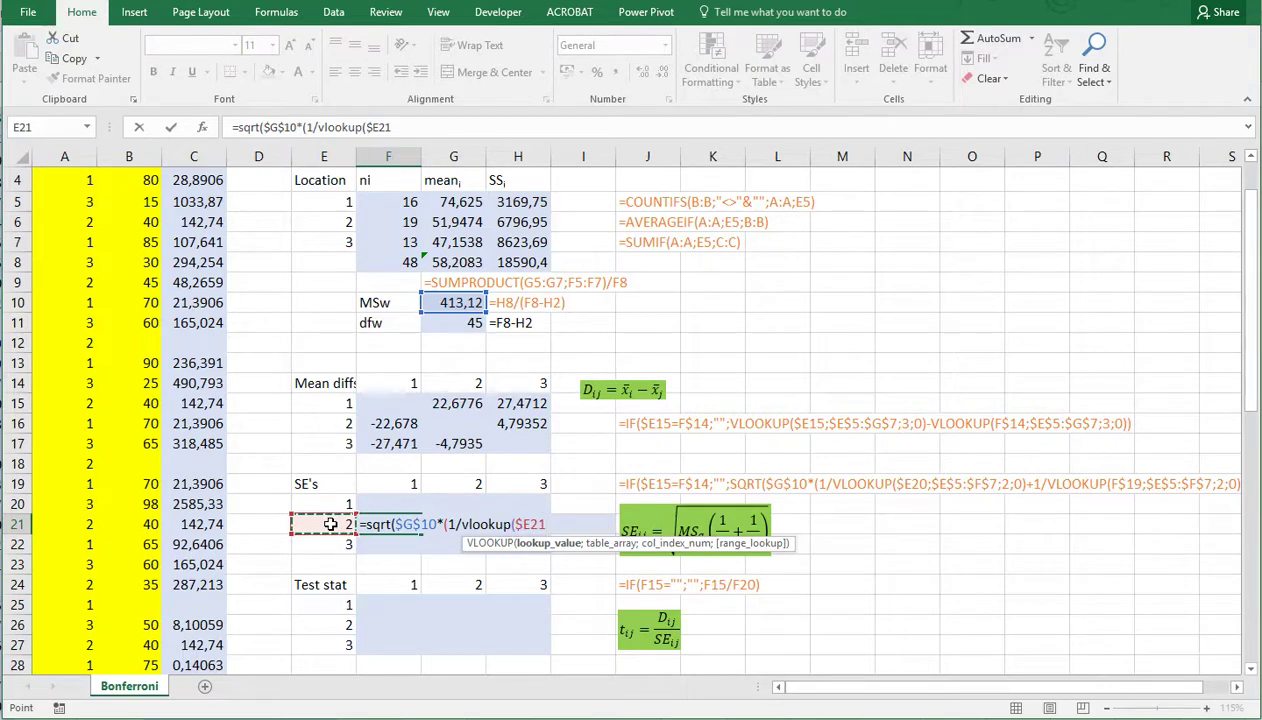
text(;)
drag(340, 204, 389, 237)
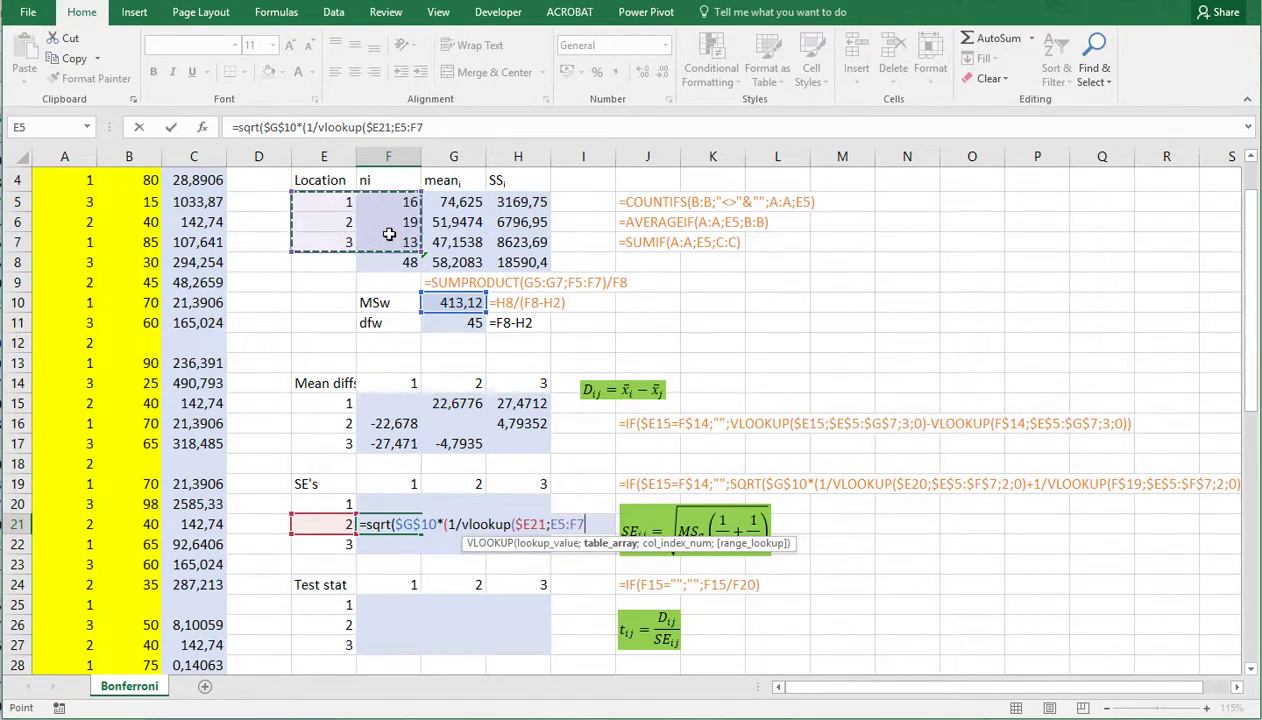
key(F4)
text(;2;0)
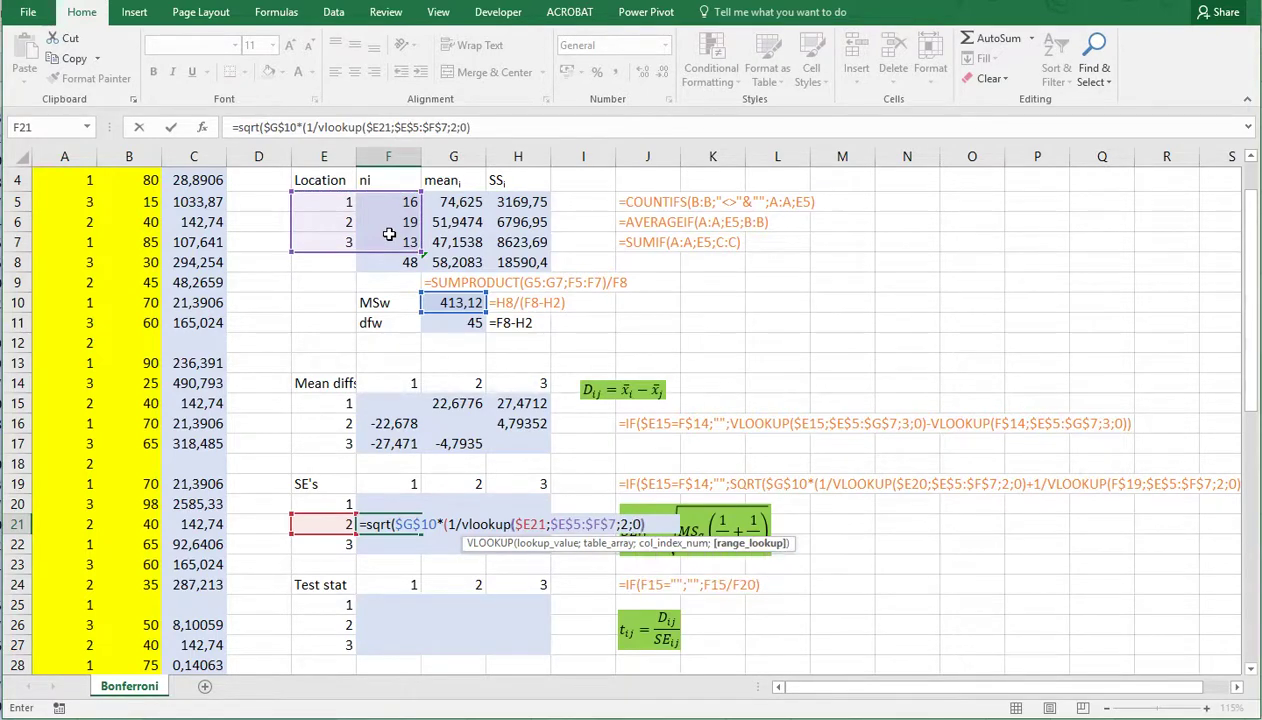
text())
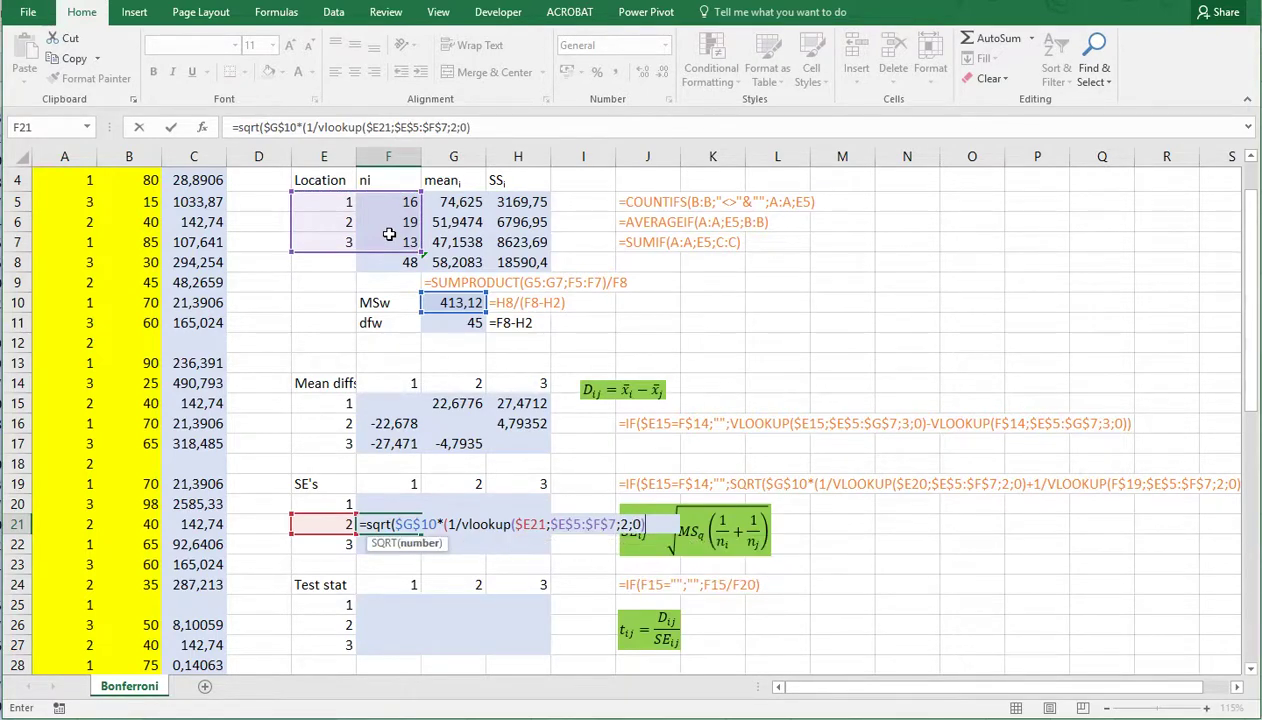
Add the second term 1/VLOOKUP(F$19;$E$5:$F$7;2;0) and commit, giving 6,8966.
click(450, 524)
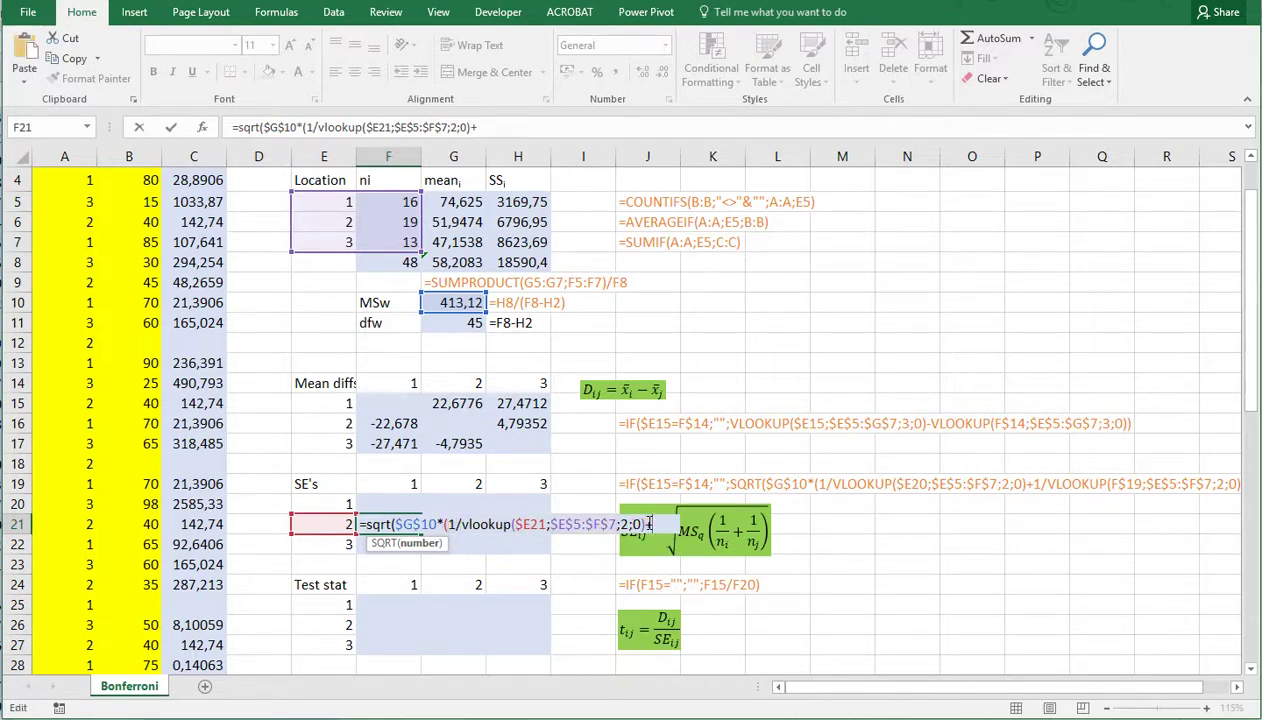
text(1/vlookup($E21;$E$5:$F$7;2;0))
double_click(727, 522)
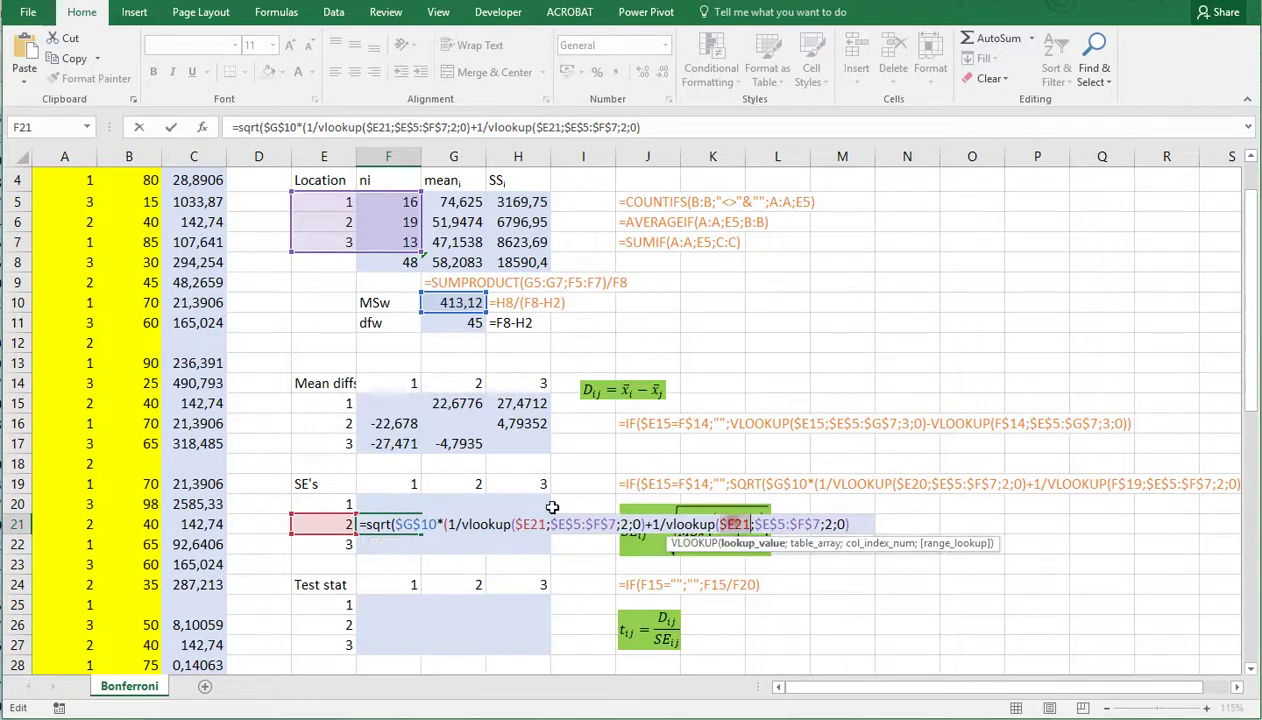
click(400, 486)
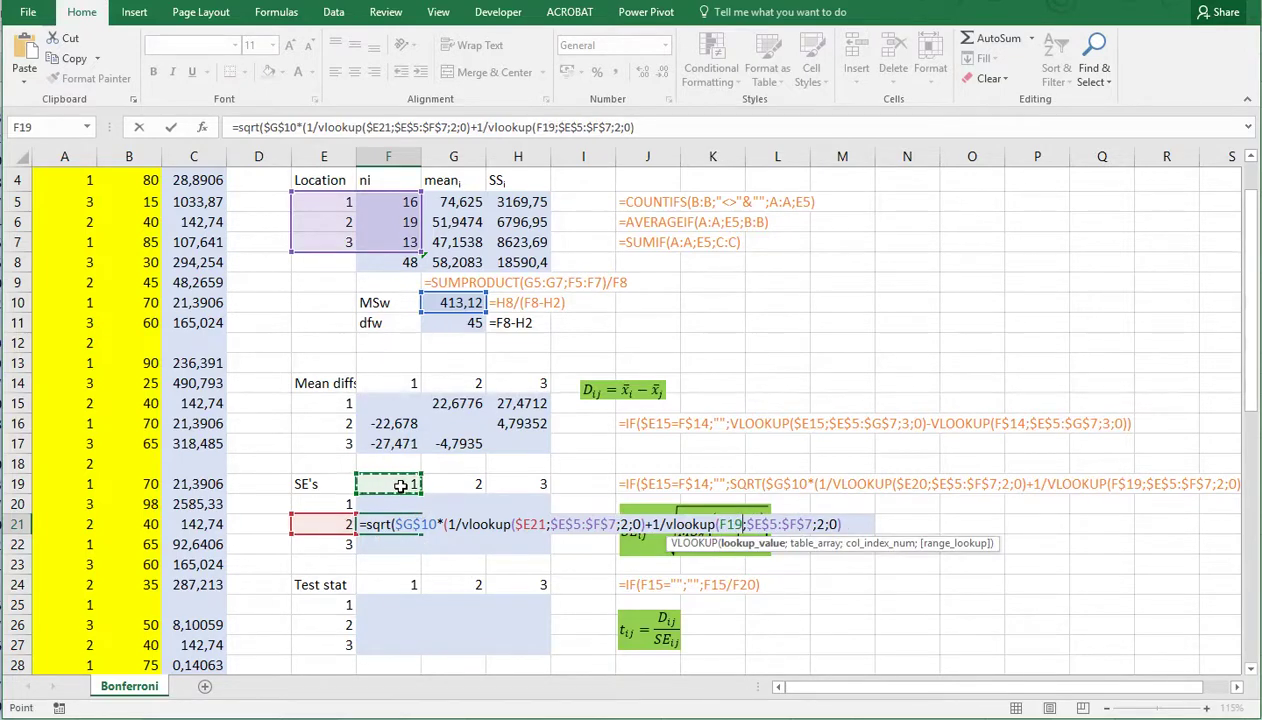
key(F4)
key(F4)
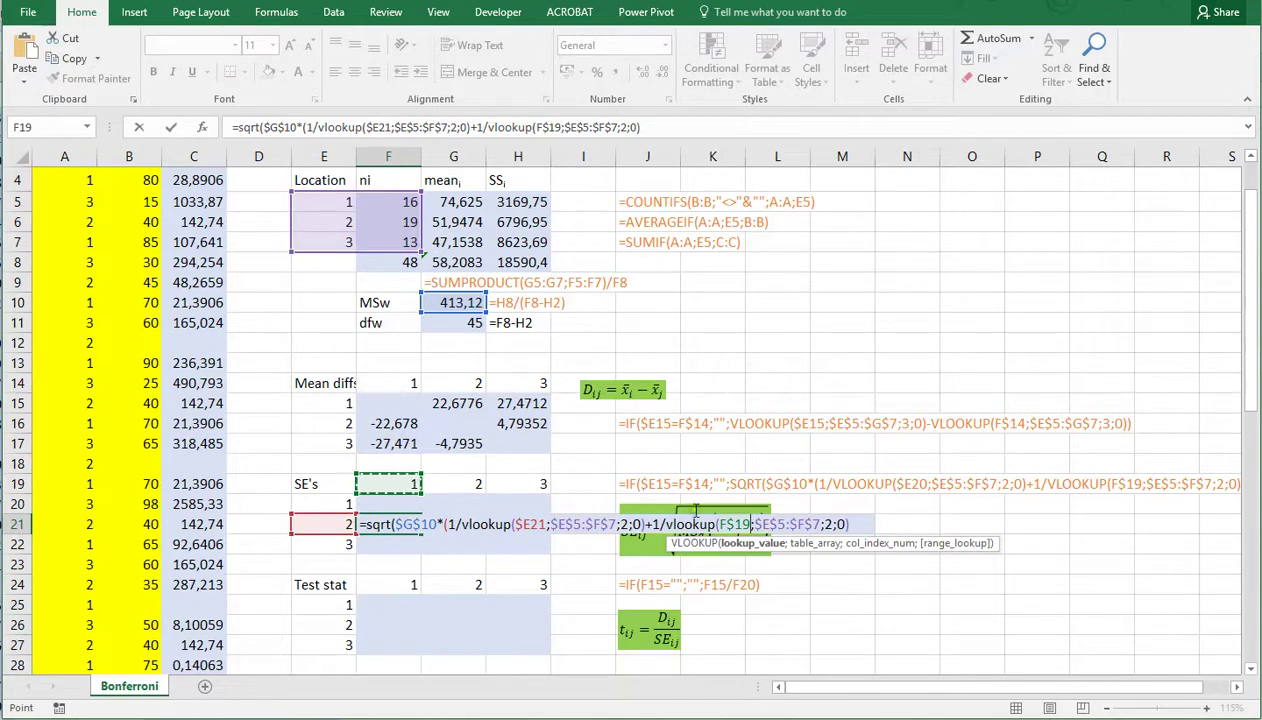
click(852, 524)
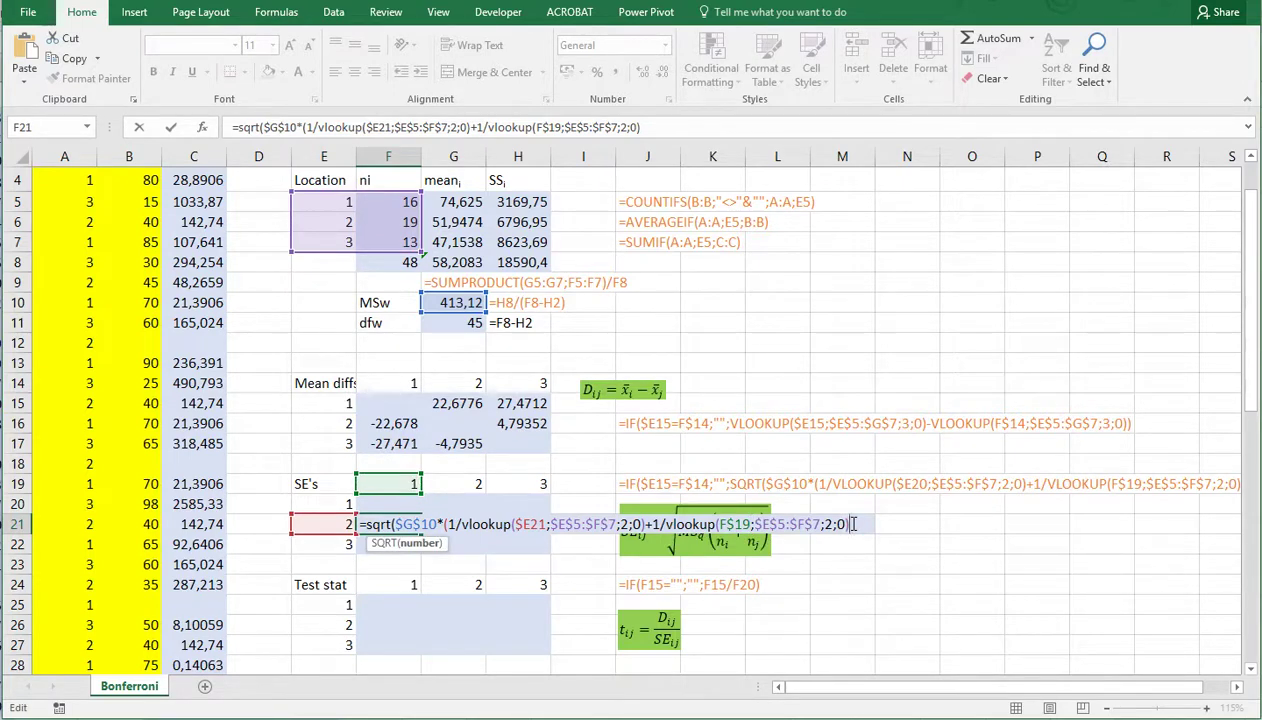
key(ctrl+Return)
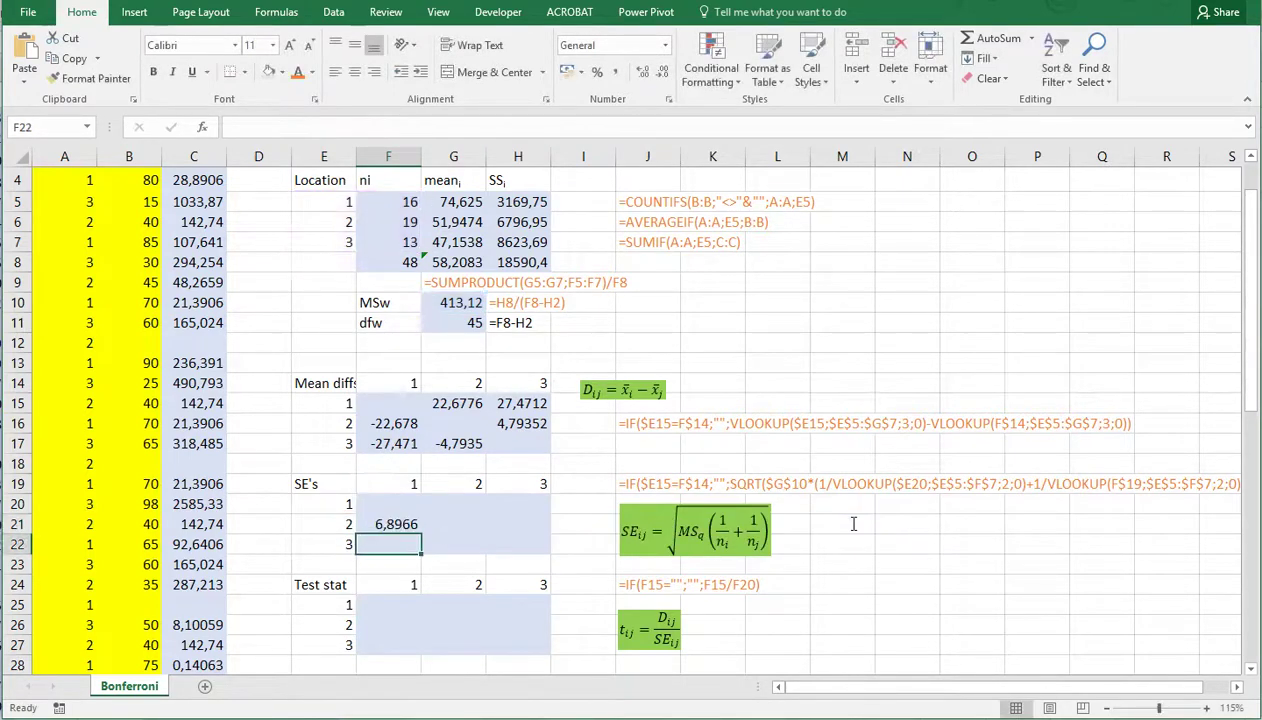
Prefix F21's standard error formula with F16's IF(F$14=$E16;""; blank-diagonal condition.
double_click(393, 423)
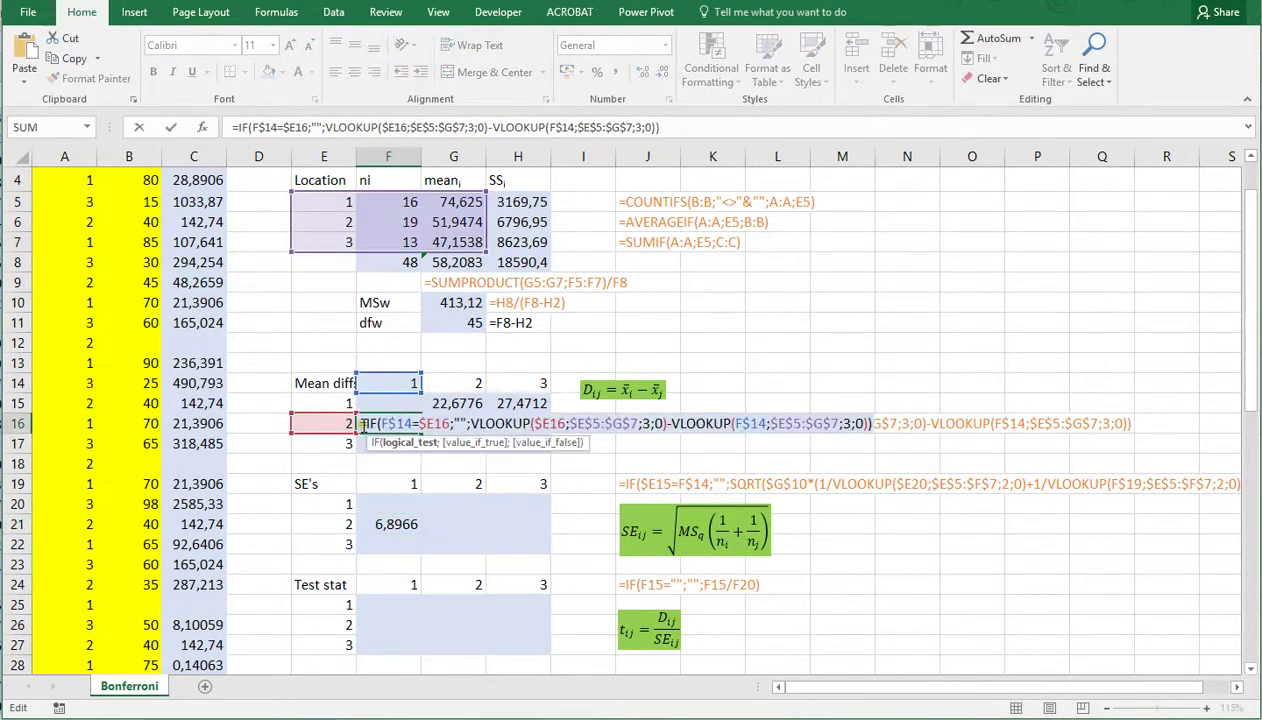
drag(421, 424, 471, 424)
key(Return)
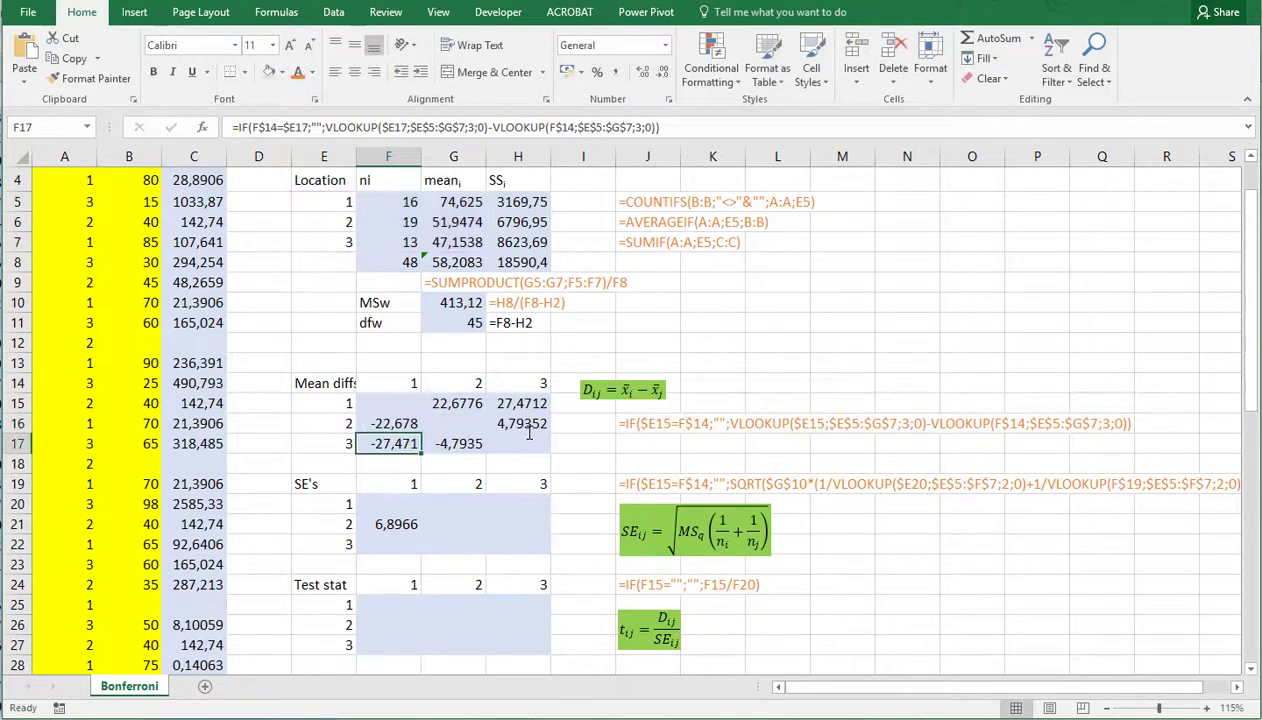
double_click(393, 524)
click(362, 524)
key(ctrl+v)
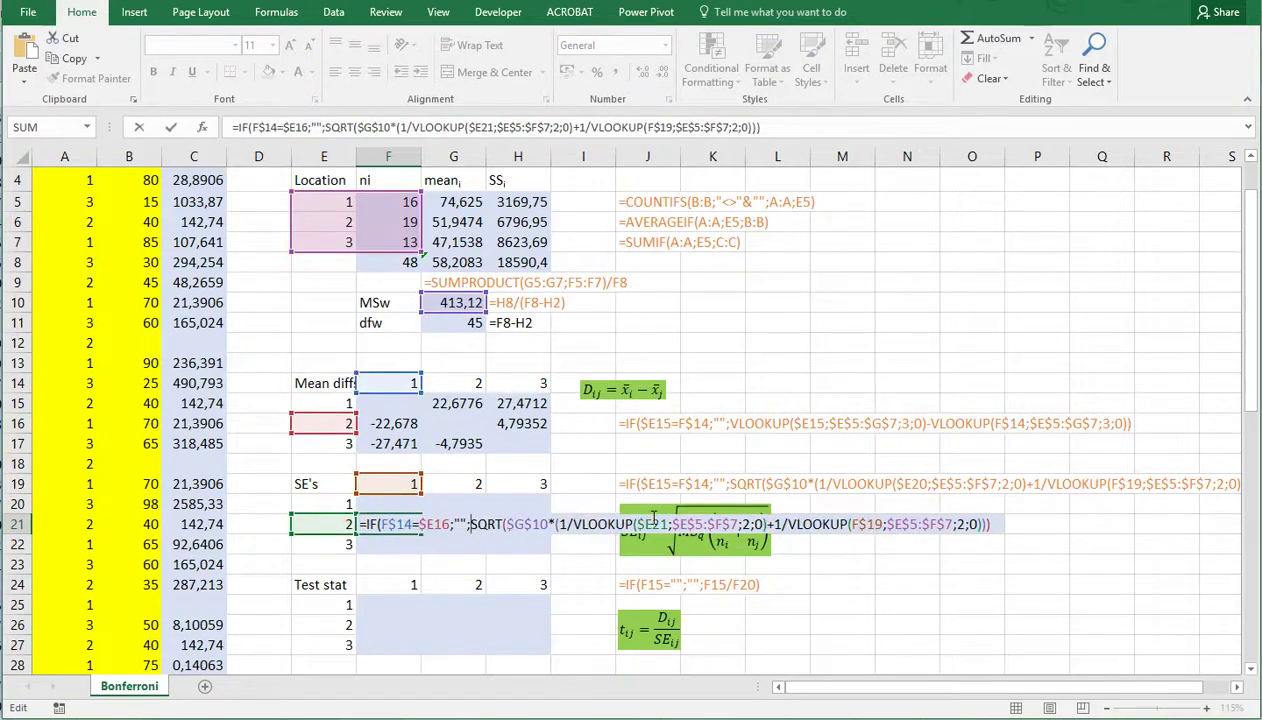
key(Return)
key(Return)
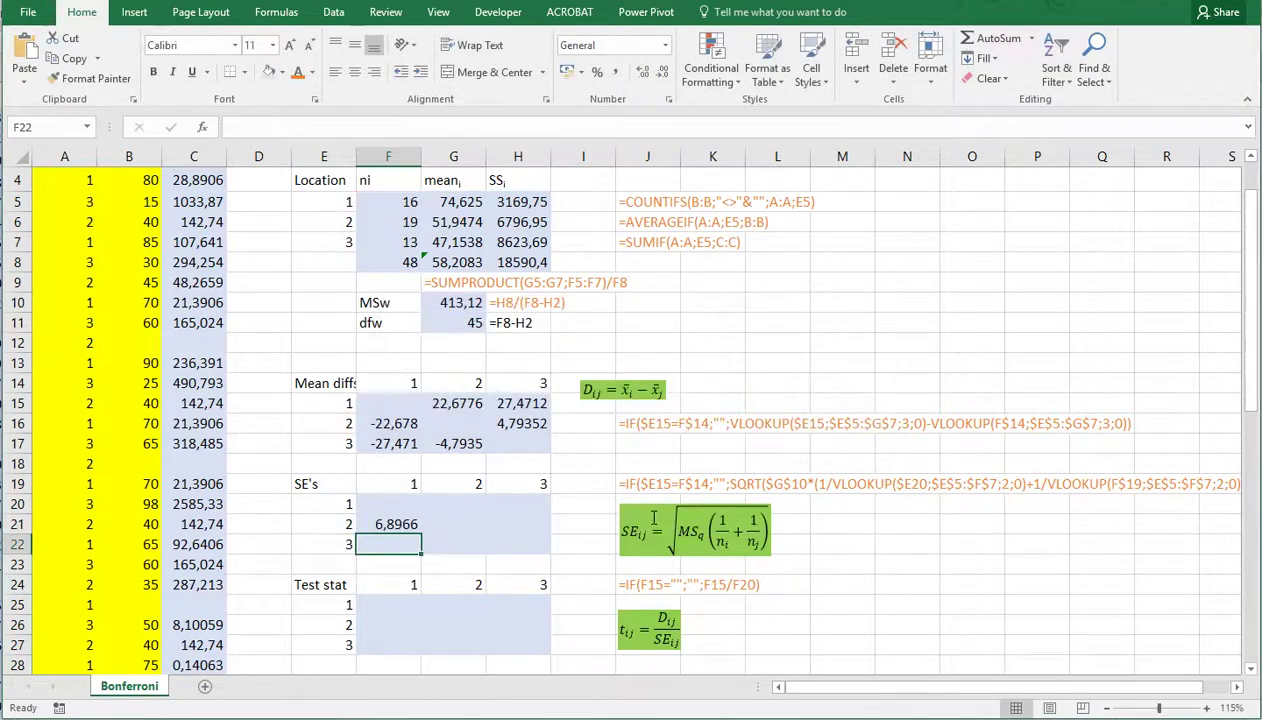
Copy F21's formula across F20:H22, filling the SE's matrix (6,8966, 7,58936, 7,31585).
key(ctrl+c)
key(Up)
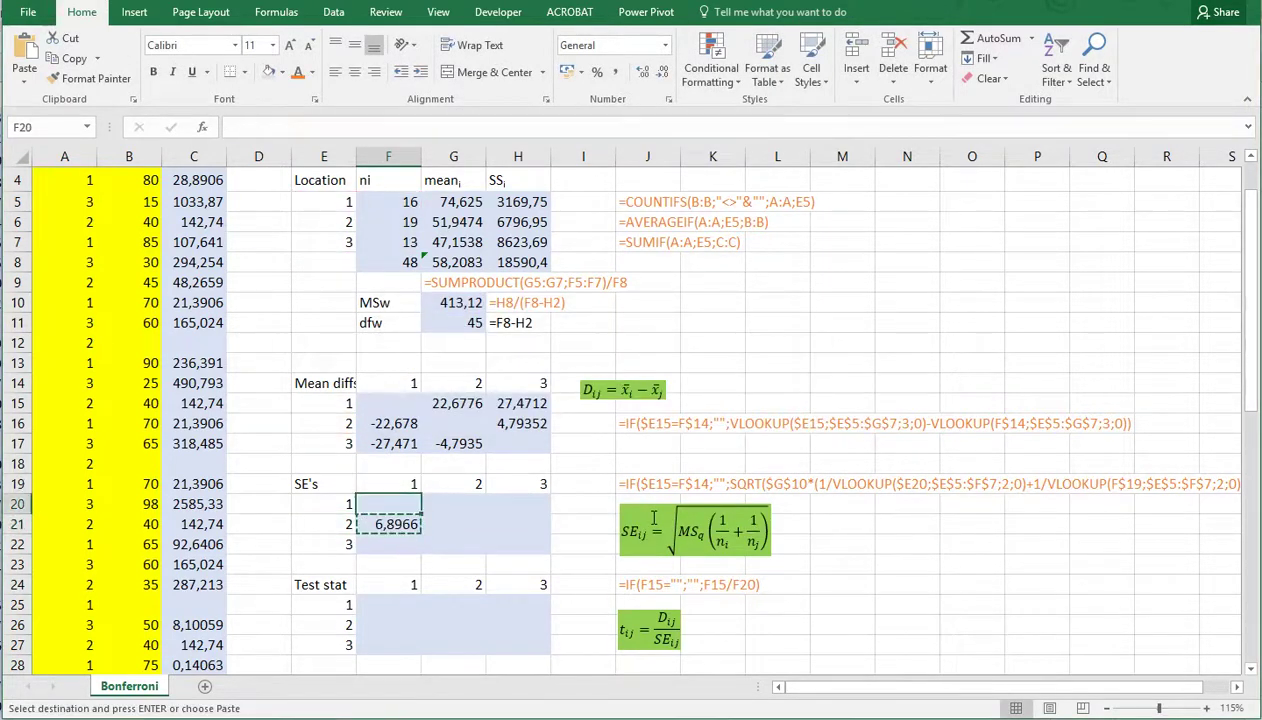
key(shift+Right)
key(shift+Right)
key(shift+Down)
key(shift+Down)
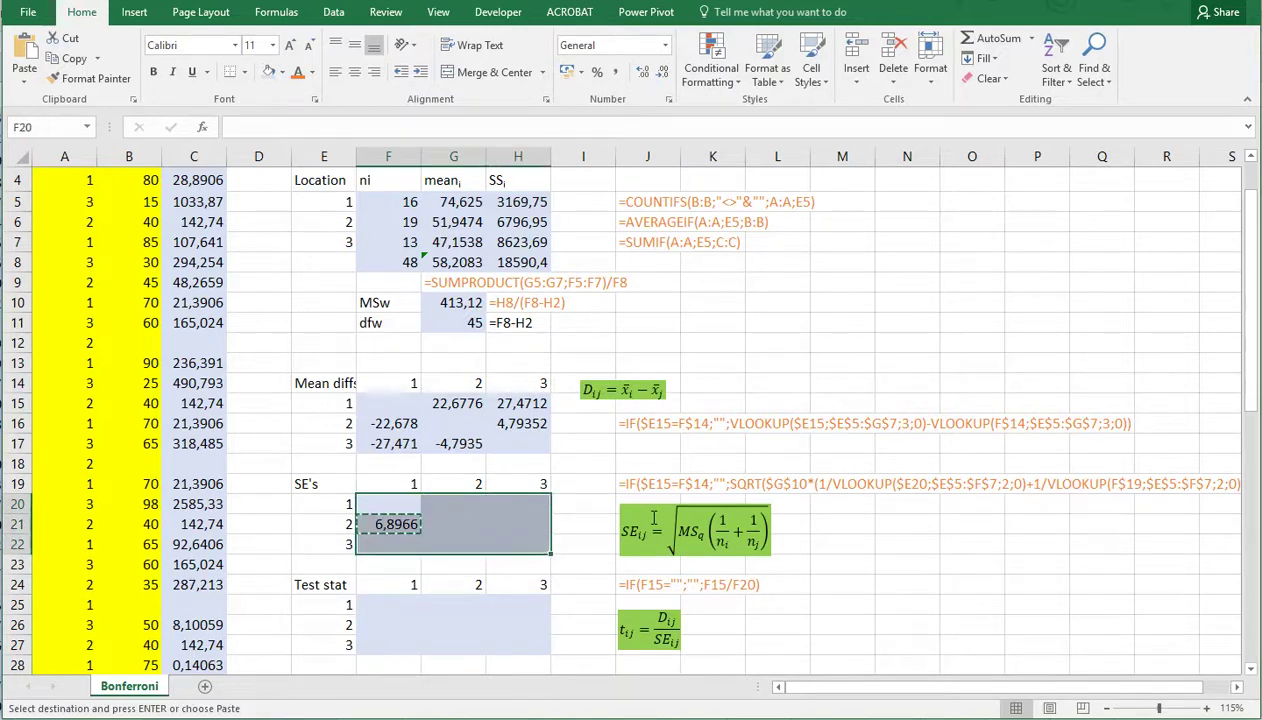
key(ctrl+v)
scroll(582, 476, down, 1)
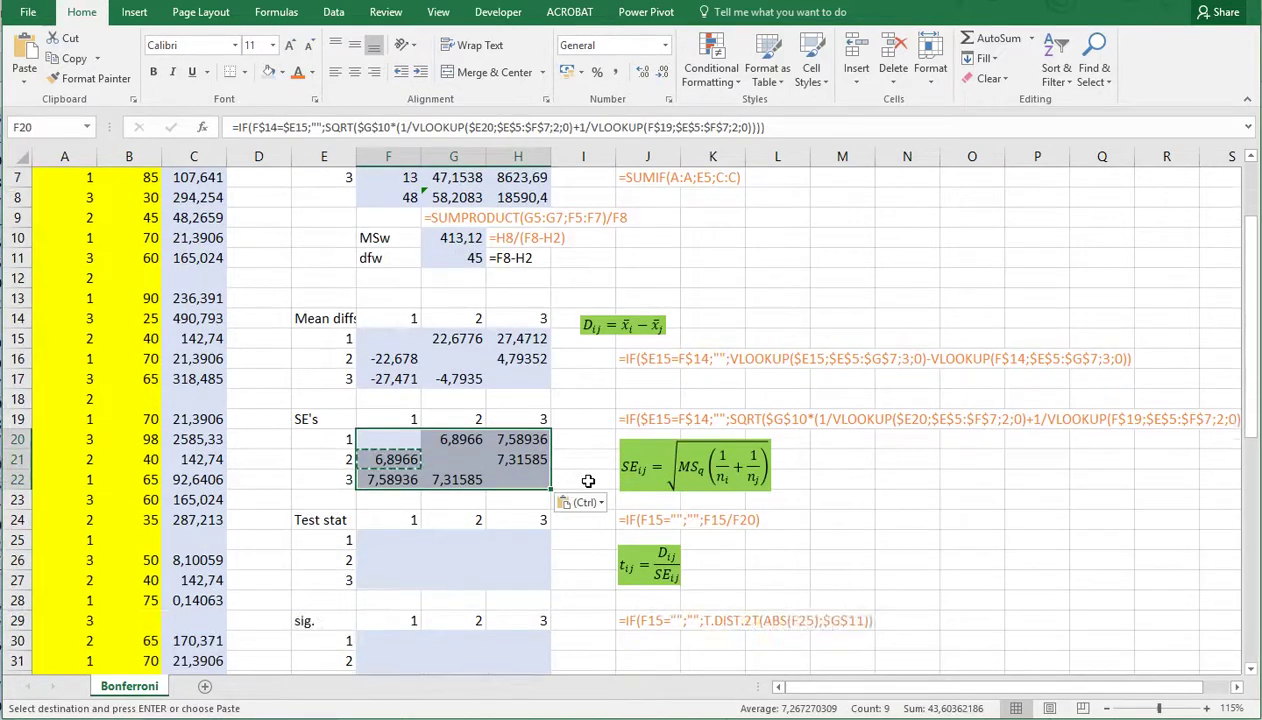
scroll(587, 480, down, 1)
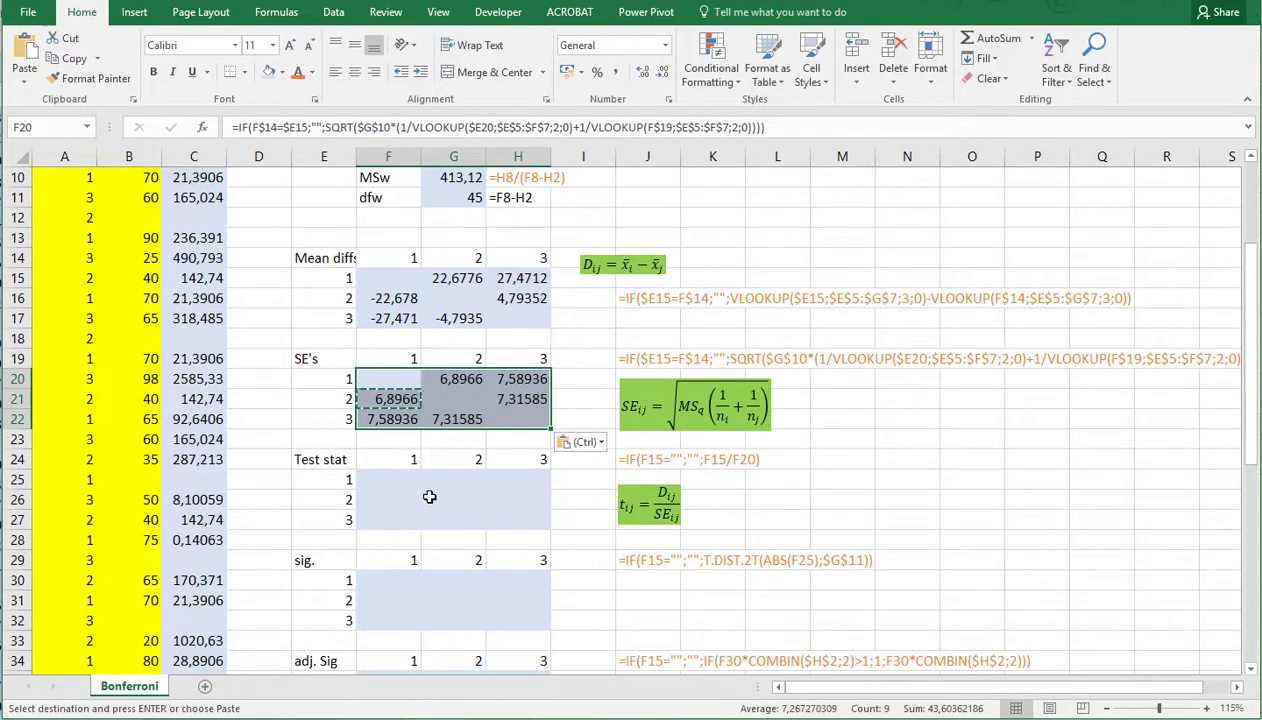
Enter =F16/F21 in F26 as the test statistic for groups 2 vs 1.
click(387, 481)
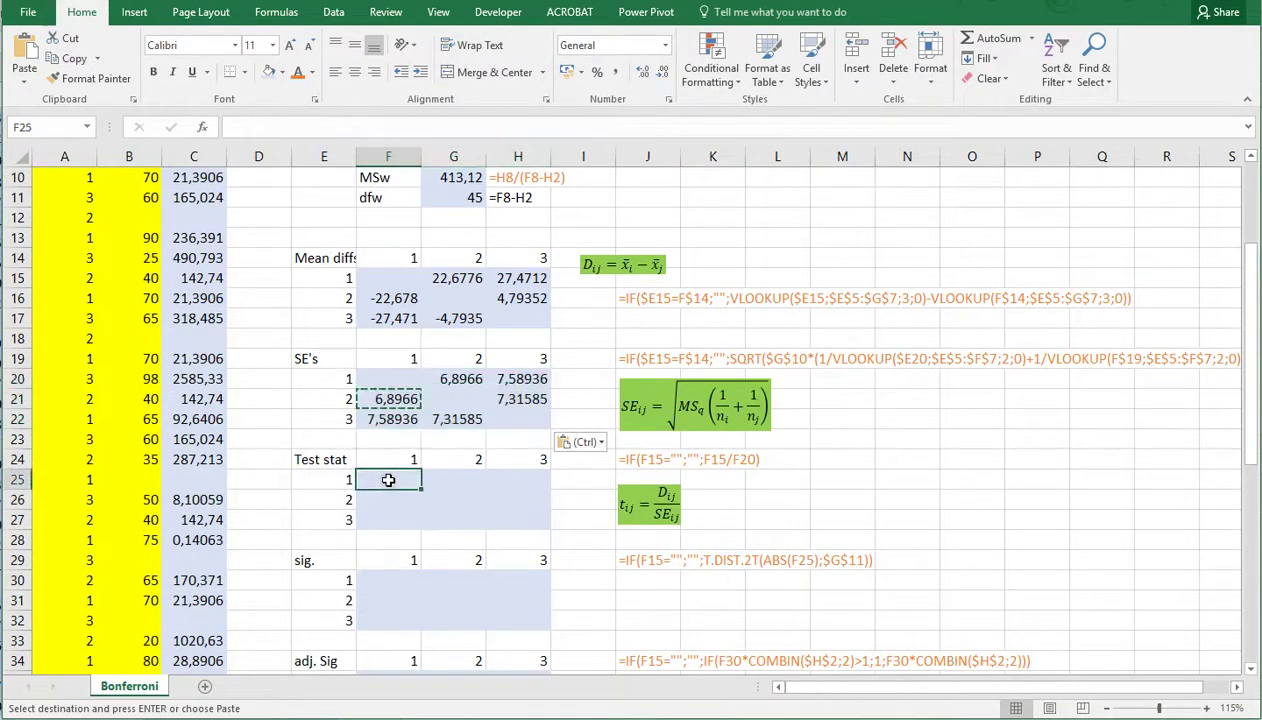
click(395, 280)
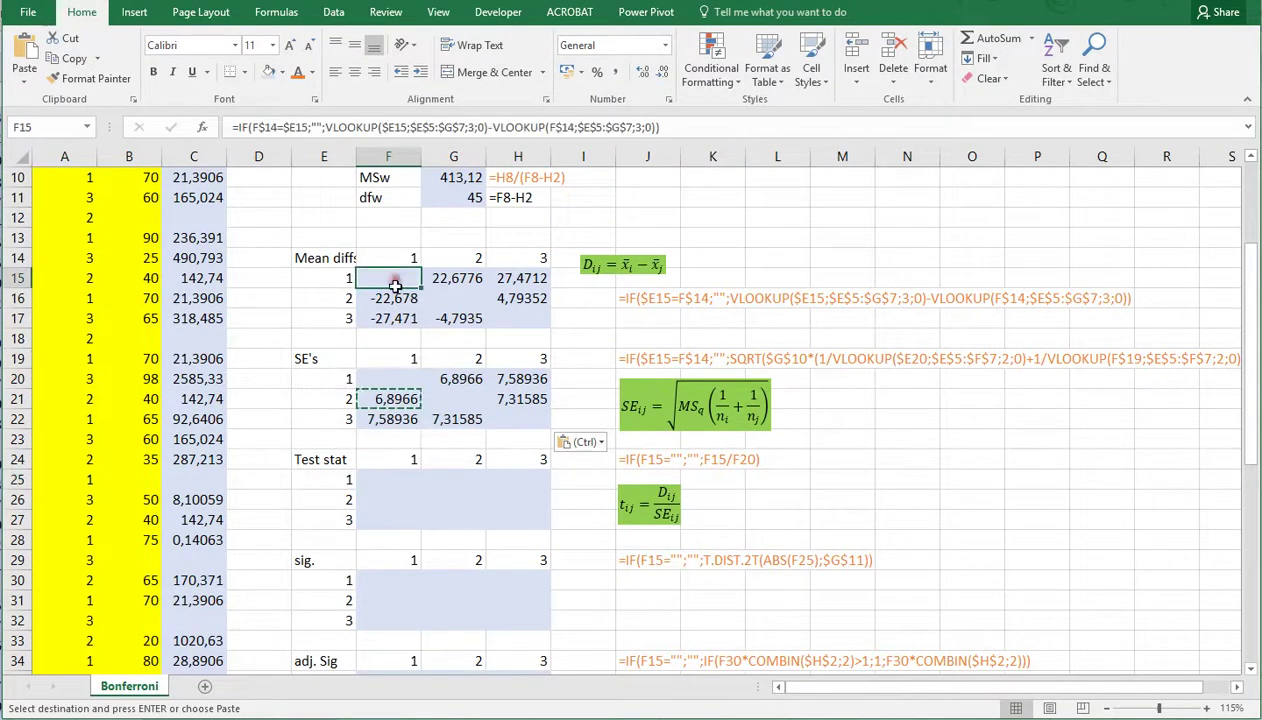
click(385, 398)
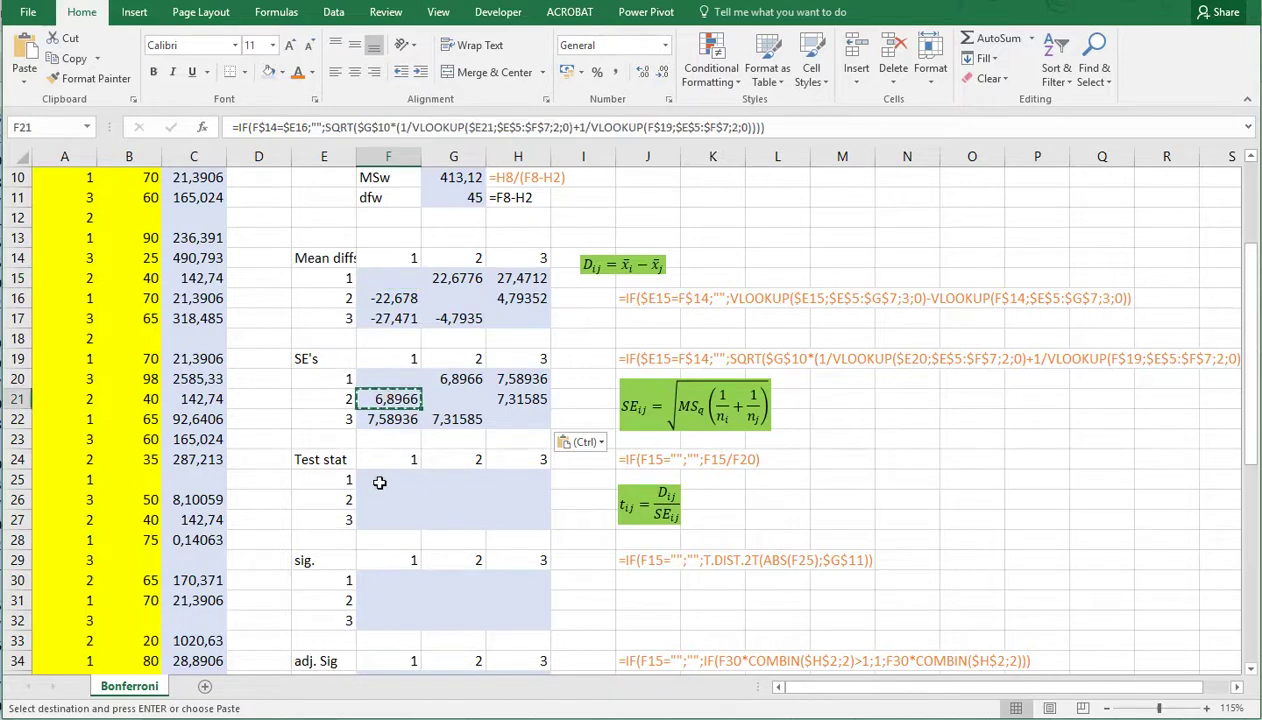
click(378, 496)
text(=)
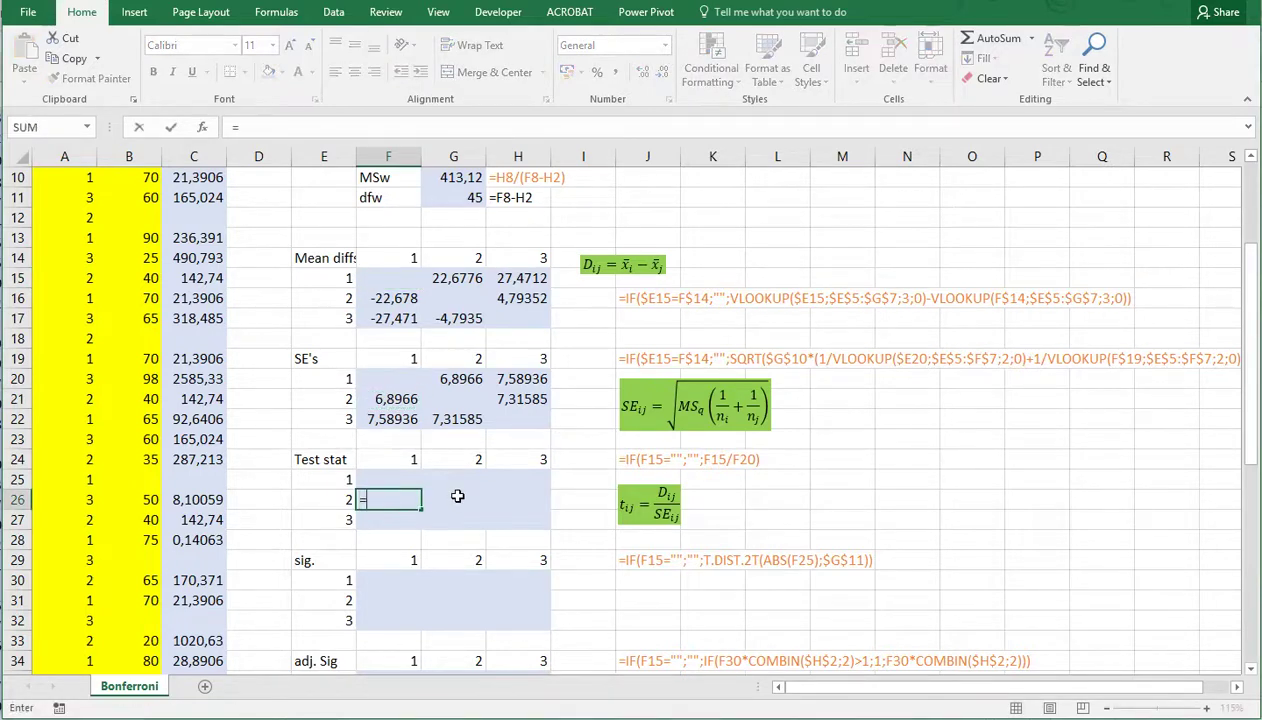
click(392, 299)
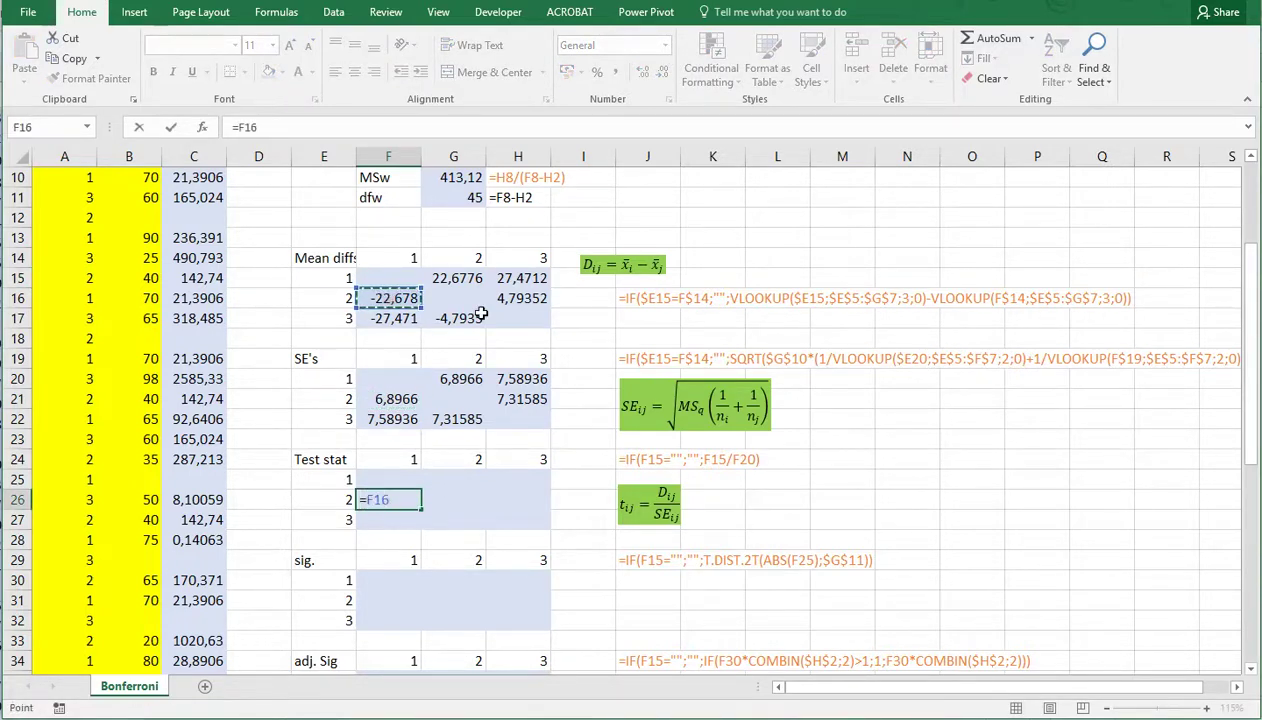
text(/)
click(412, 398)
key(ctrl+Return)
Prefix F26's formula with the IF(F$14=$E16;""; blank-diagonal condition copied from F21.
double_click(398, 399)
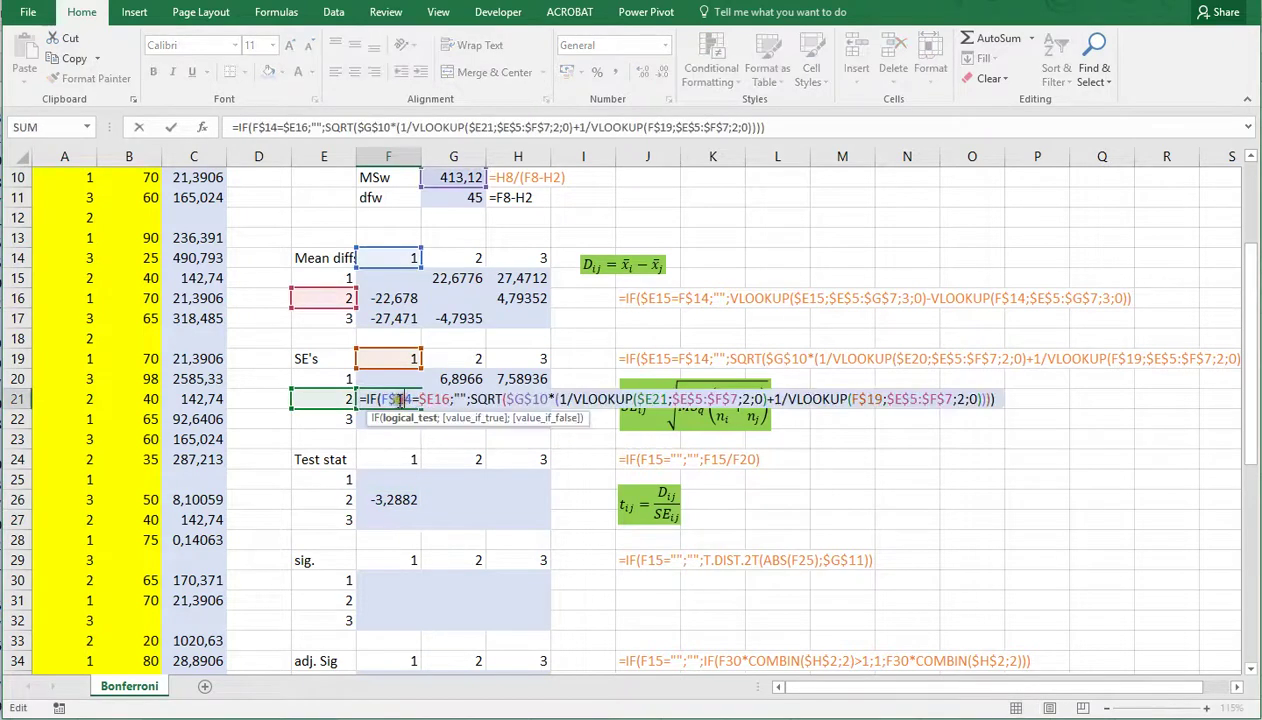
drag(464, 399, 381, 399)
key(Escape)
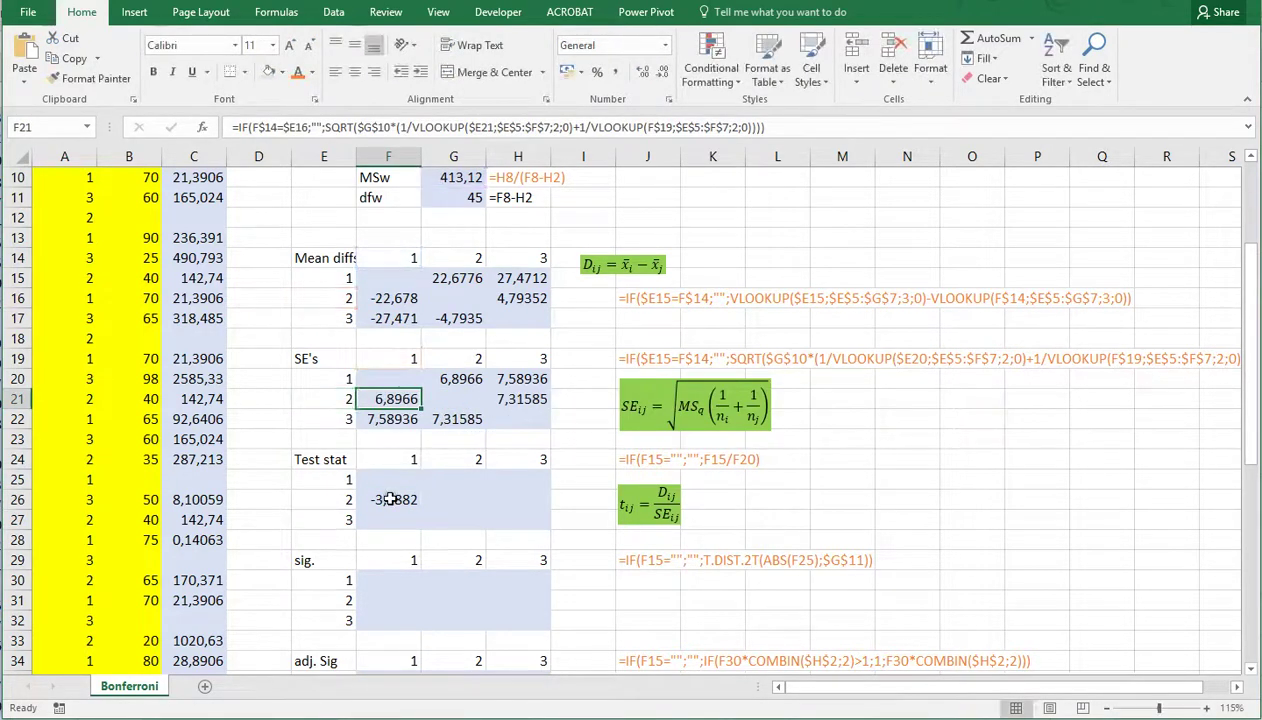
click(395, 500)
double_click(370, 500)
click(363, 499)
key(ctrl+v)
key(Return)
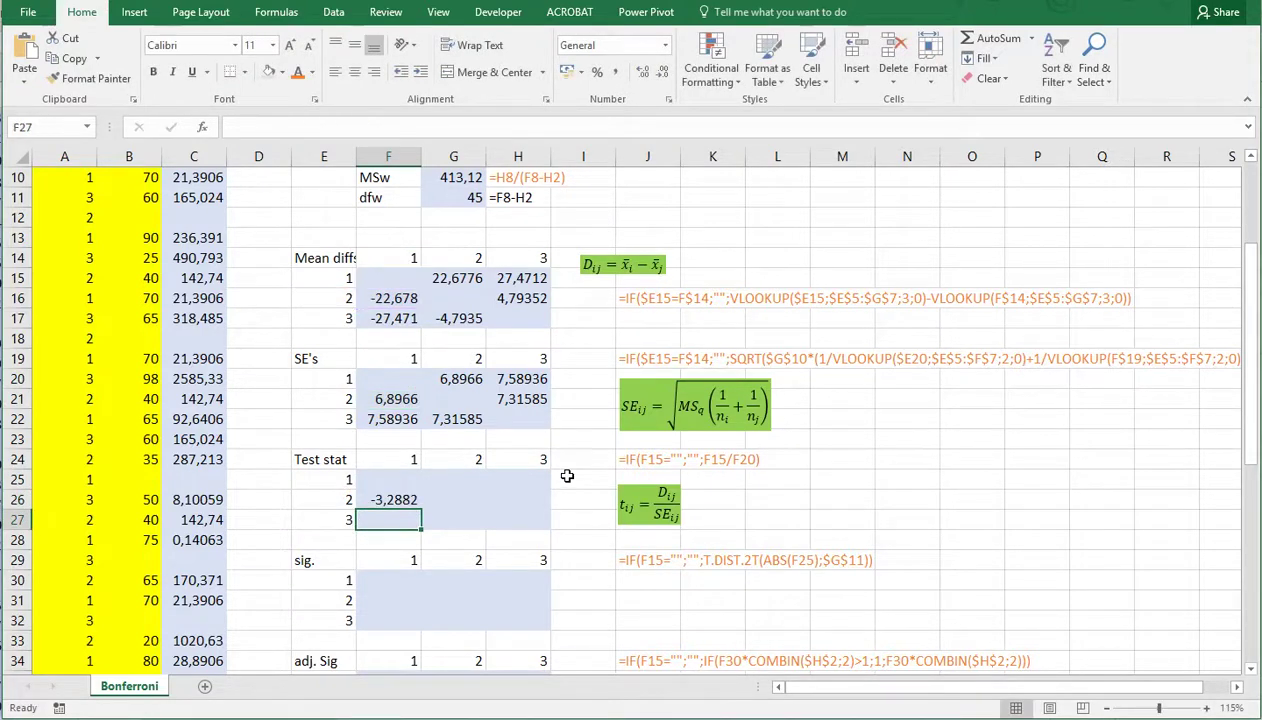
Copy F26's formula across F25:H27, filling the Test stat matrix (3,28823, 3,61969, 0,65522).
click(394, 499)
key(ctrl+c)
drag(403, 484, 503, 522)
key(ctrl+v)
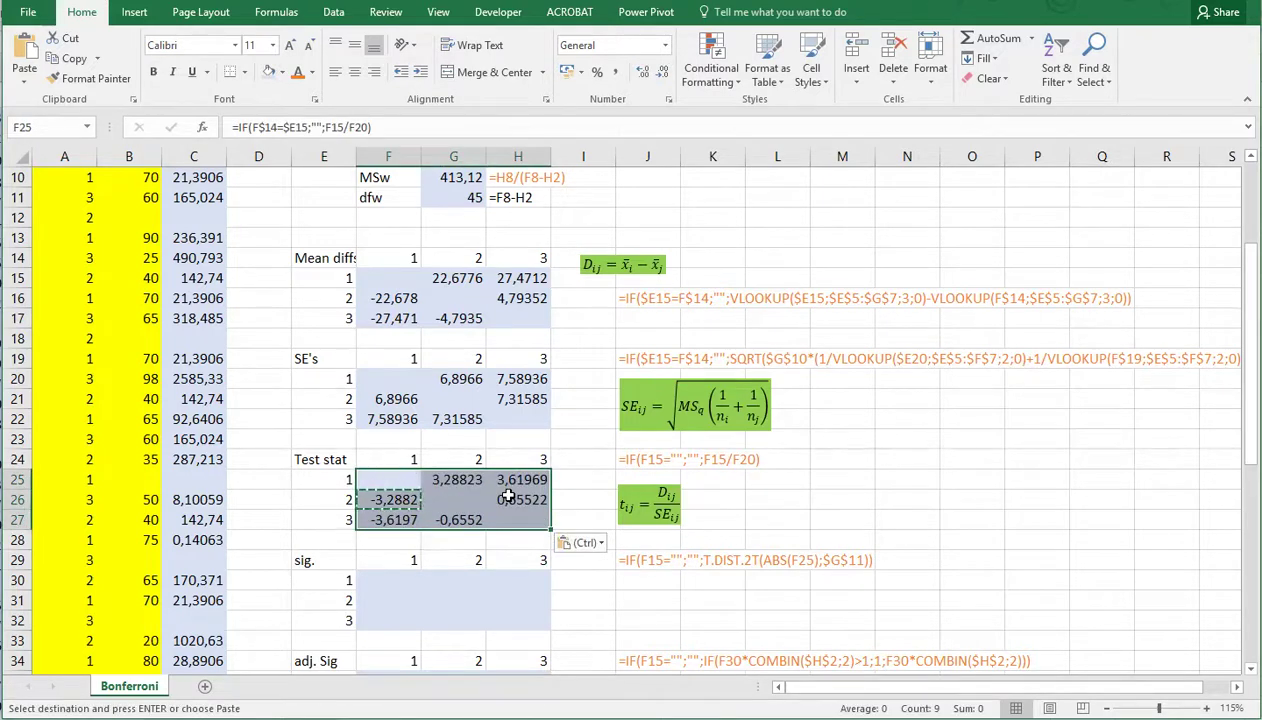
scroll(510, 497, down, 1)
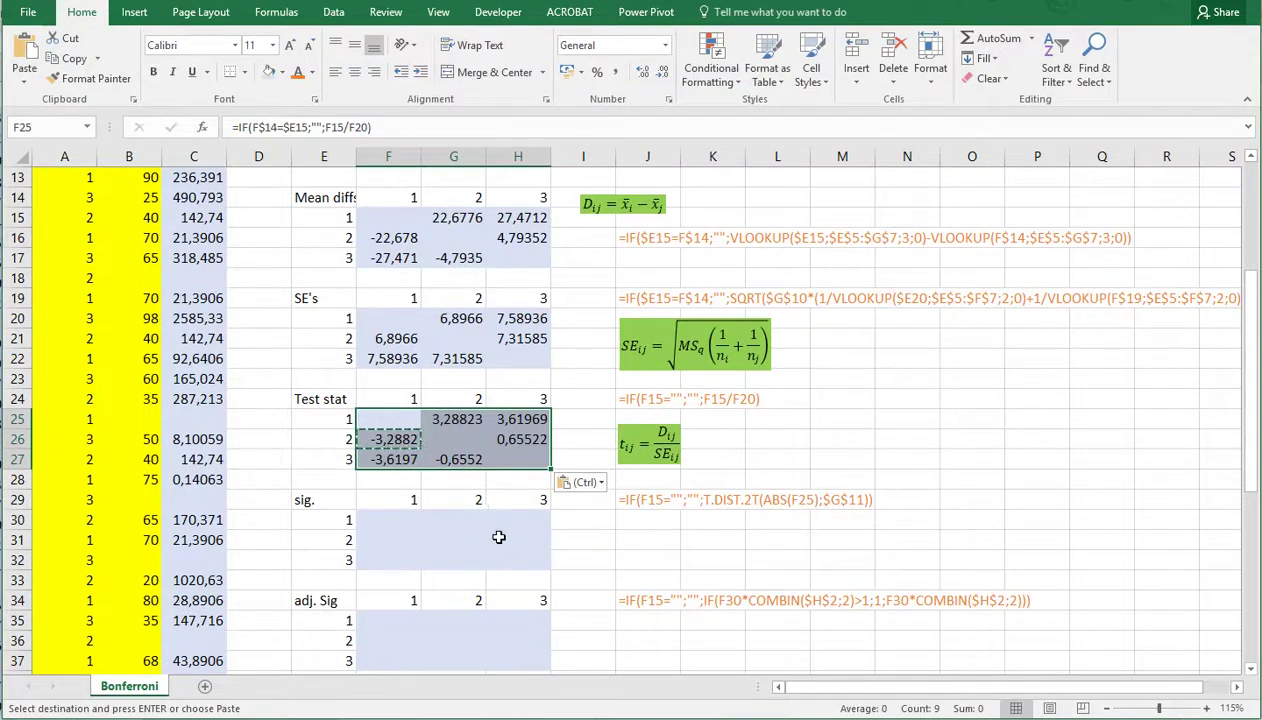
Build =T.DIST.2T(ABS(F26);$G$11) in F31, using dfw in G11 as degrees of freedom.
click(388, 537)
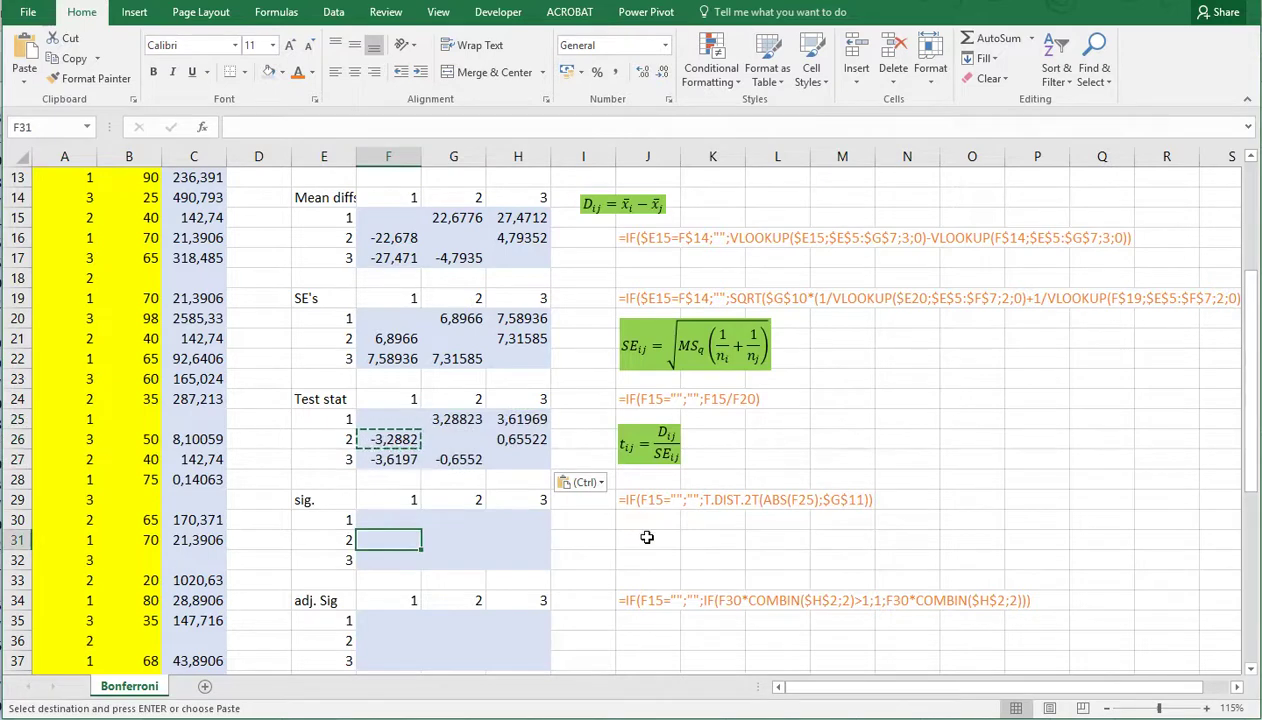
text(=T.)
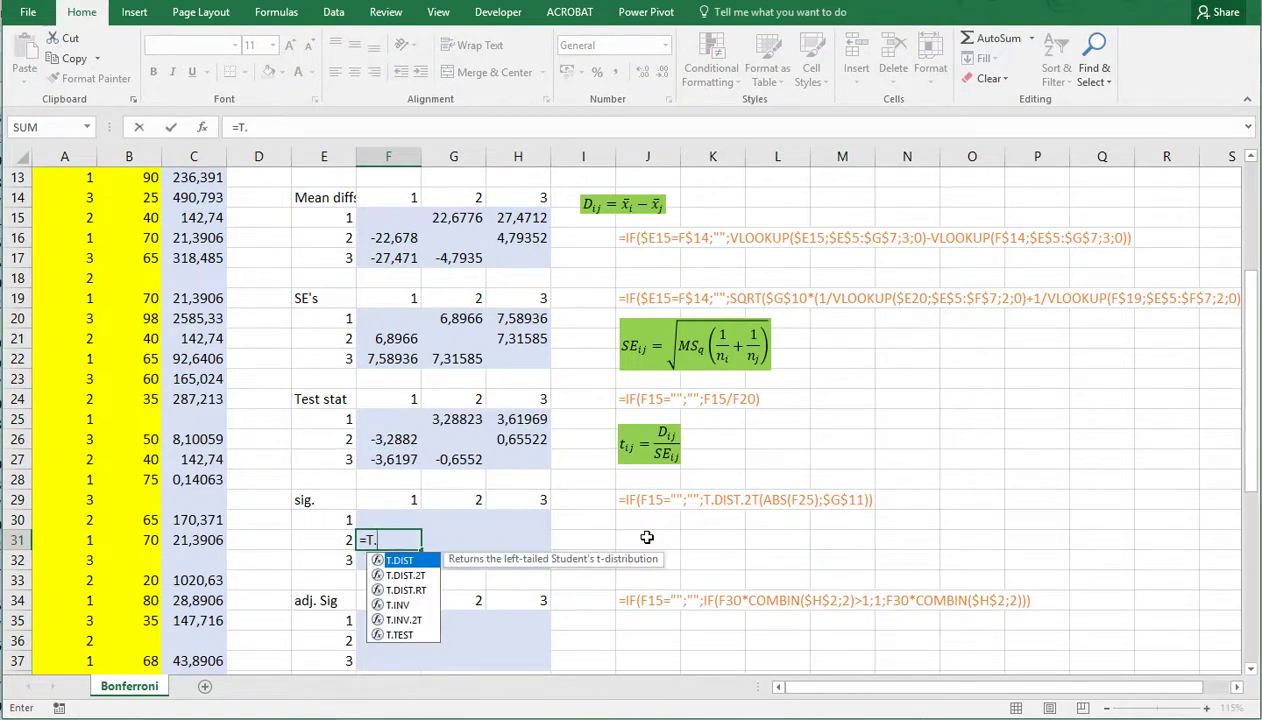
key(Down)
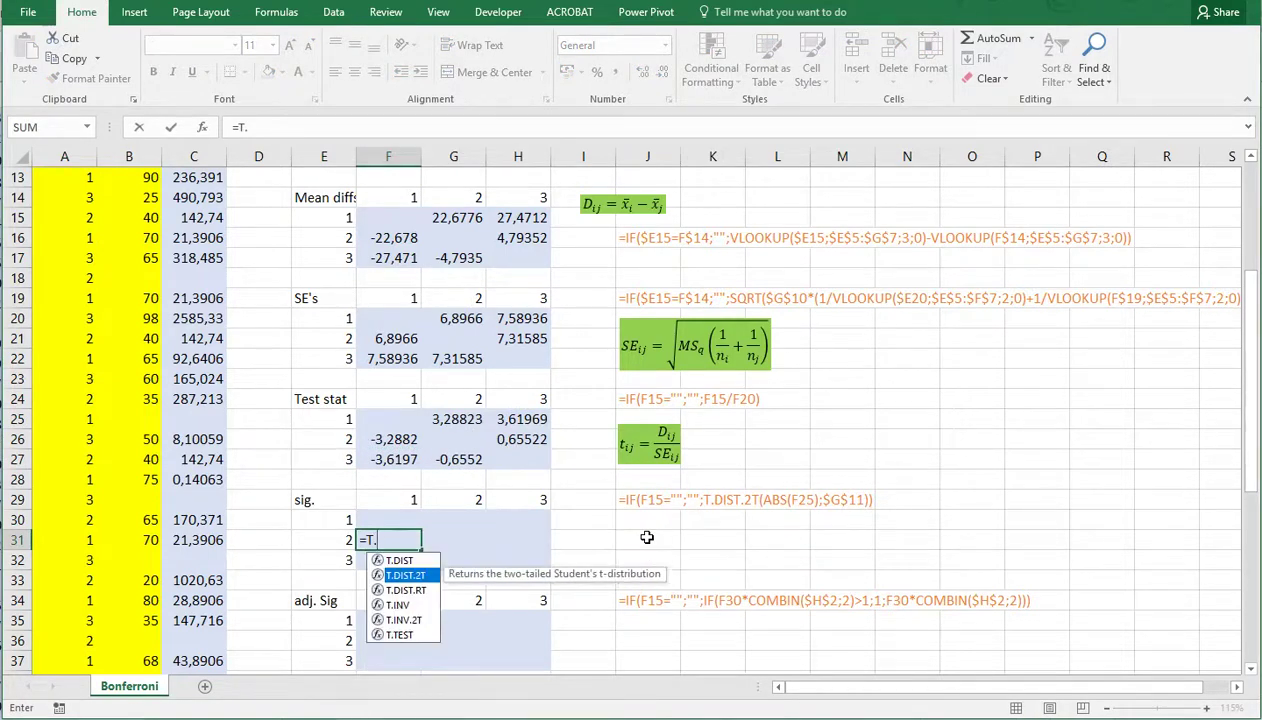
key(Tab)
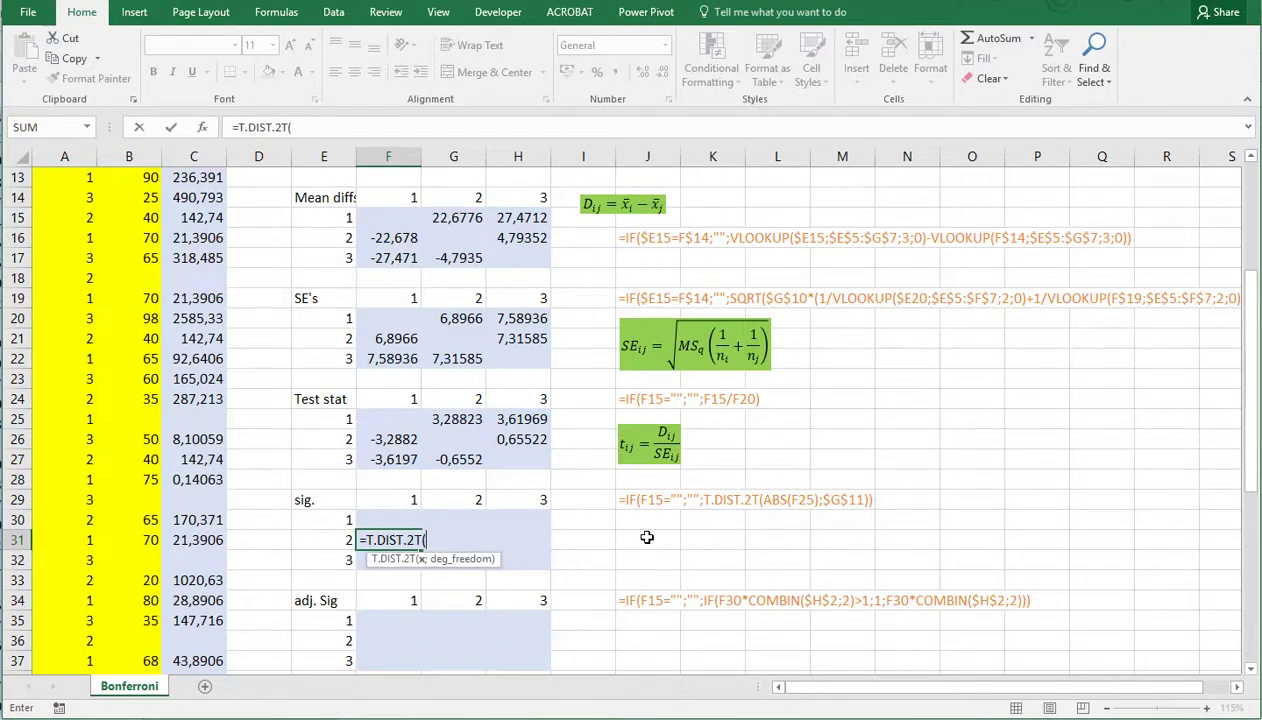
text(abs()
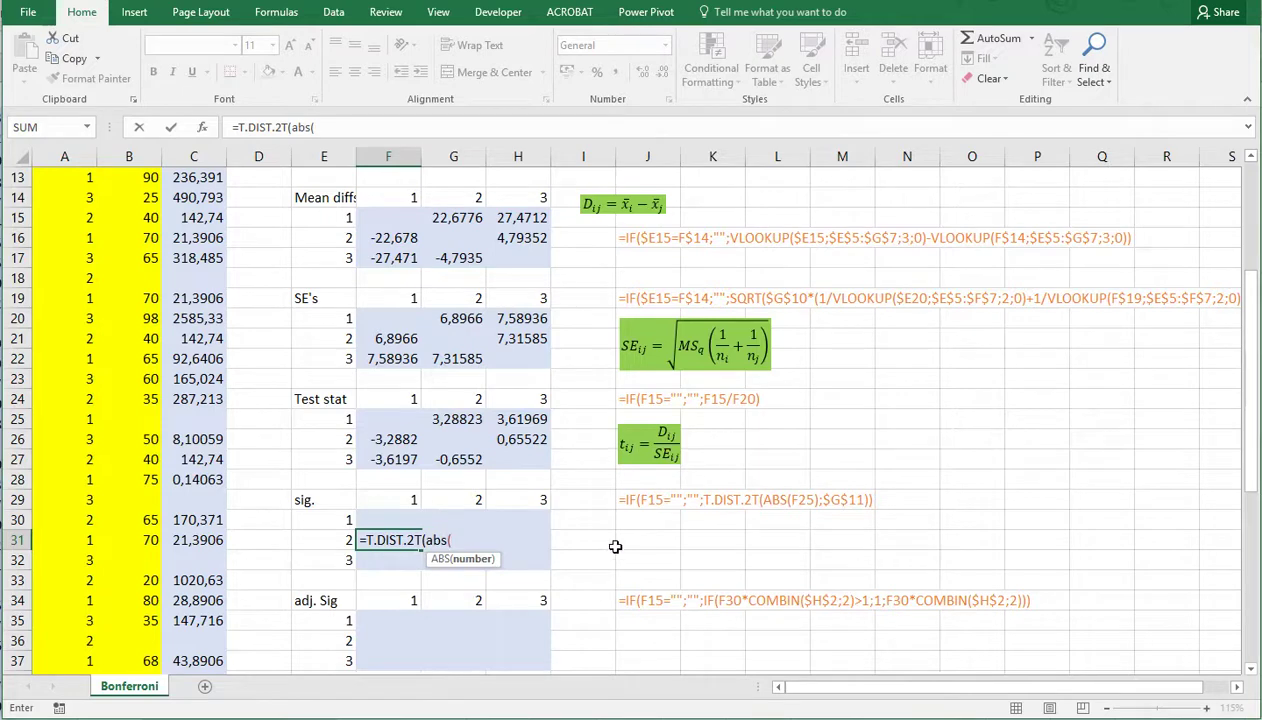
click(374, 440)
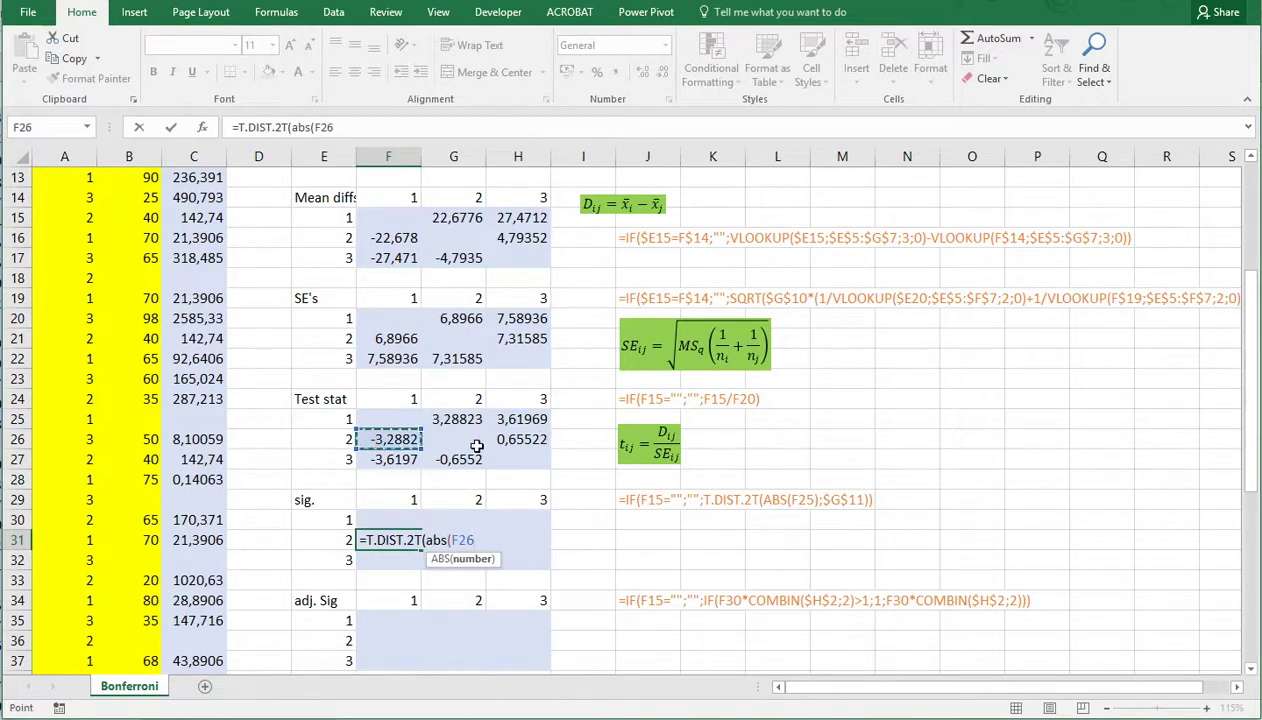
text())
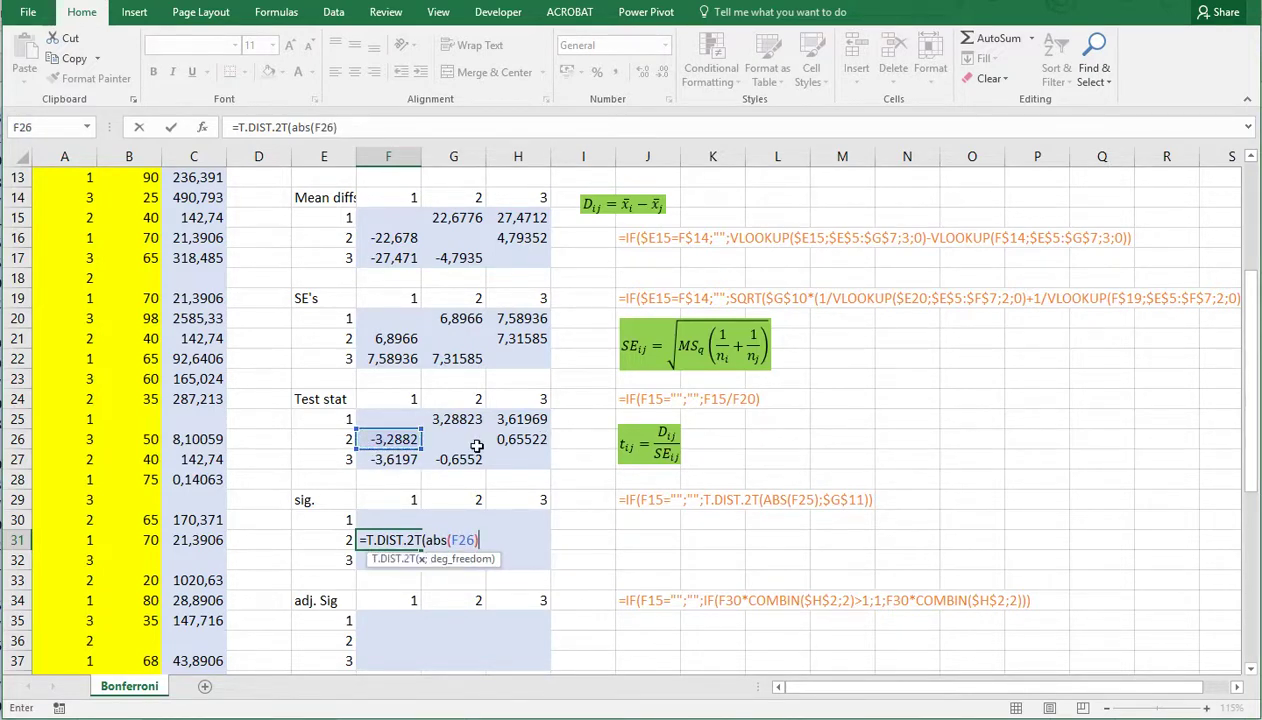
text(;)
scroll(437, 366, up, 3)
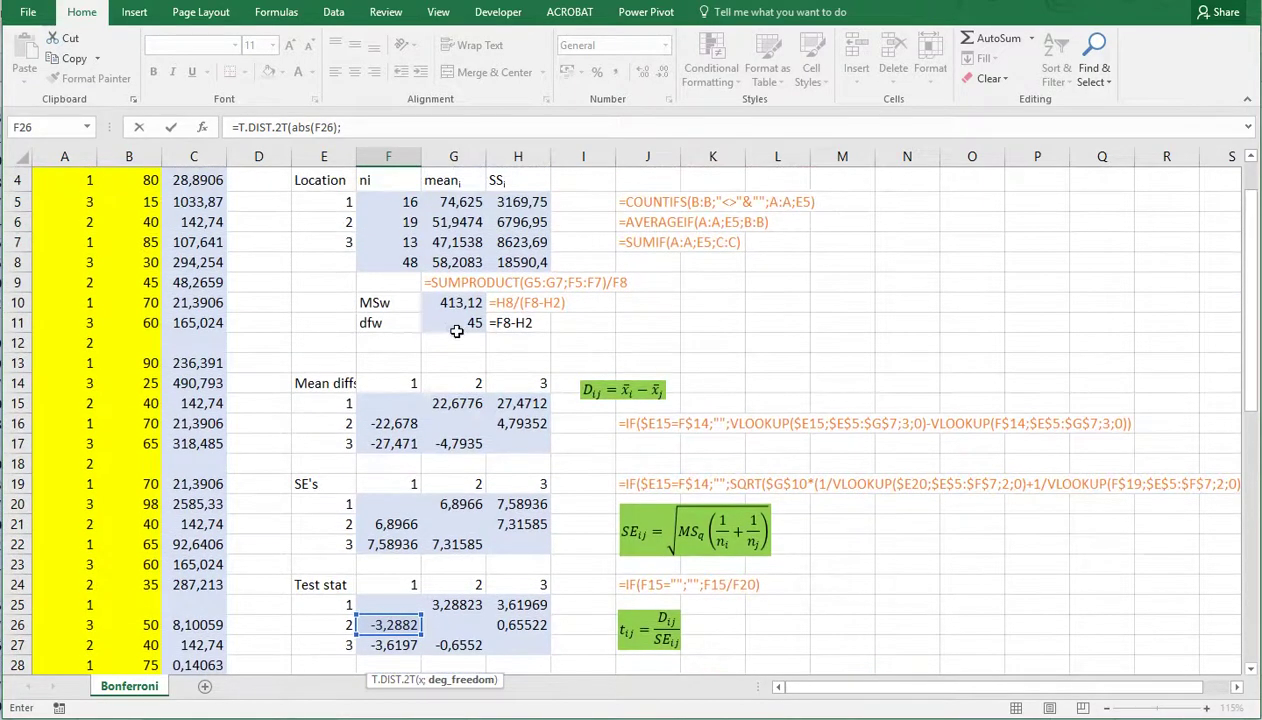
click(453, 323)
key(F4)
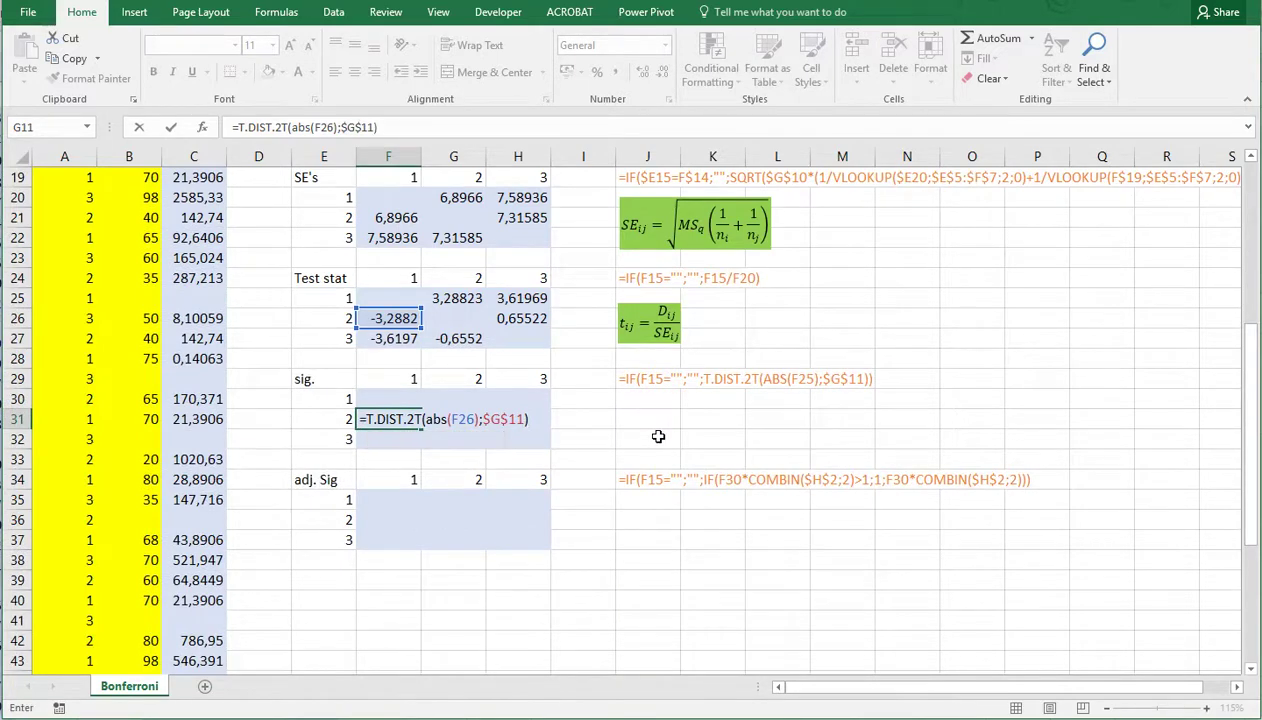
Wrap F31's p-value formula in F26's IF(F$14=$E16;""; blank-diagonal condition, fixing the missing parenthesis.
key(Return)
key(Up)
double_click(390, 320)
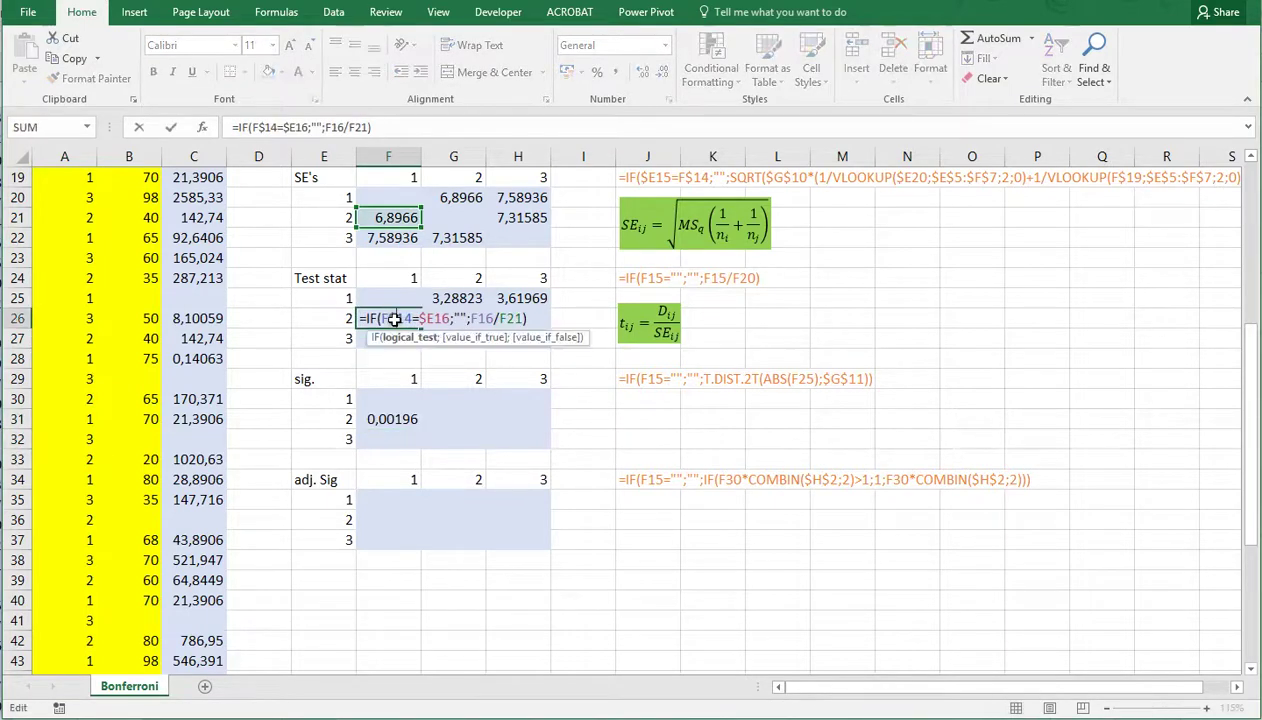
drag(363, 318, 473, 318)
key(Return)
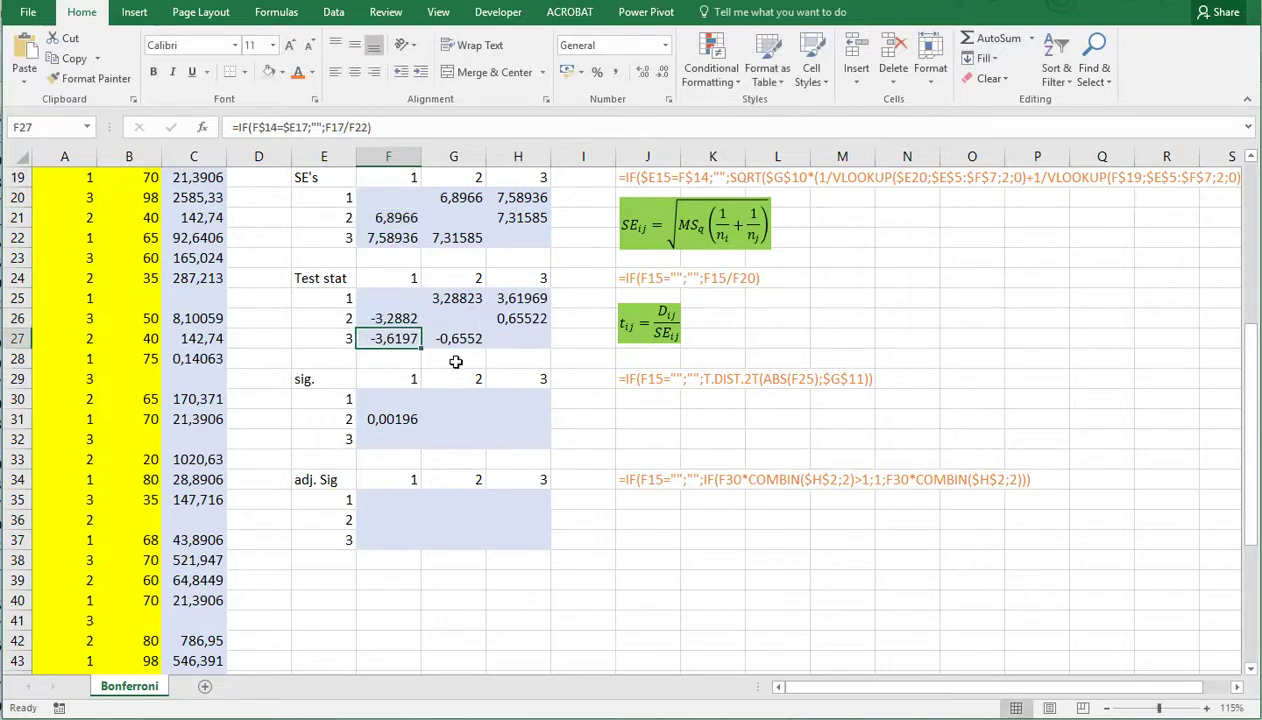
click(392, 419)
double_click(366, 419)
key(ctrl+v)
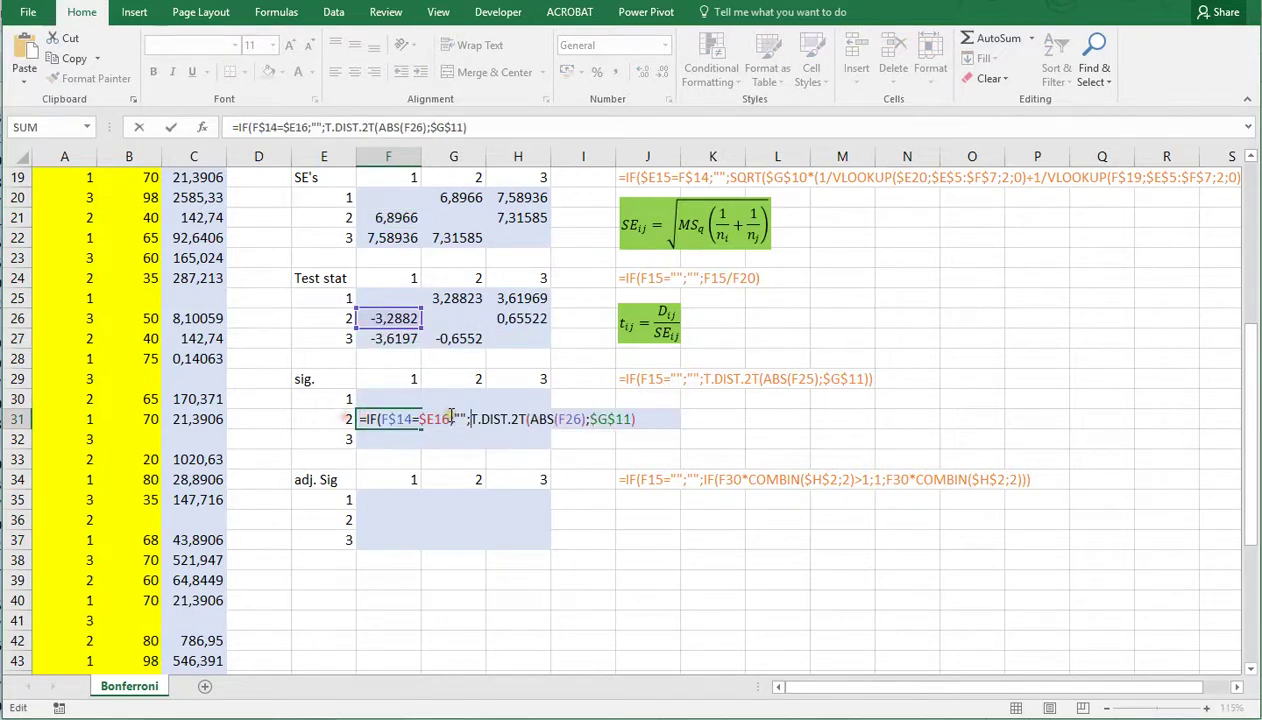
key(Return)
click(612, 395)
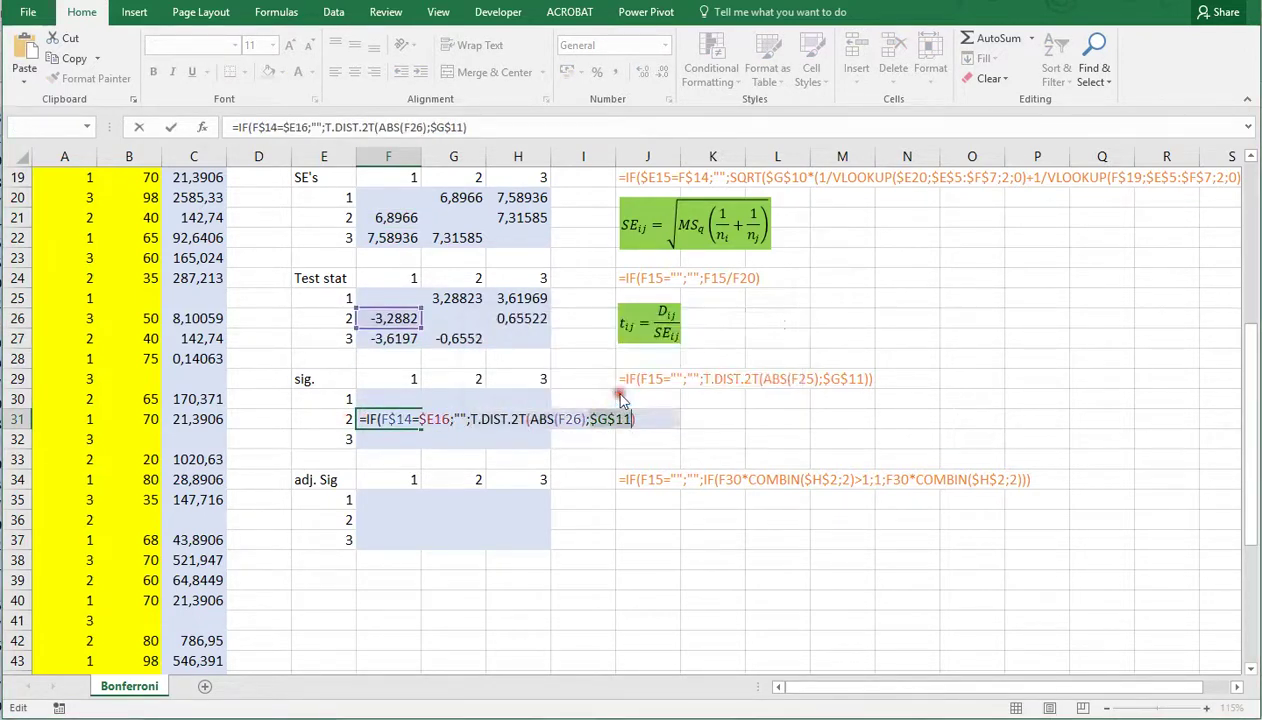
click(642, 418)
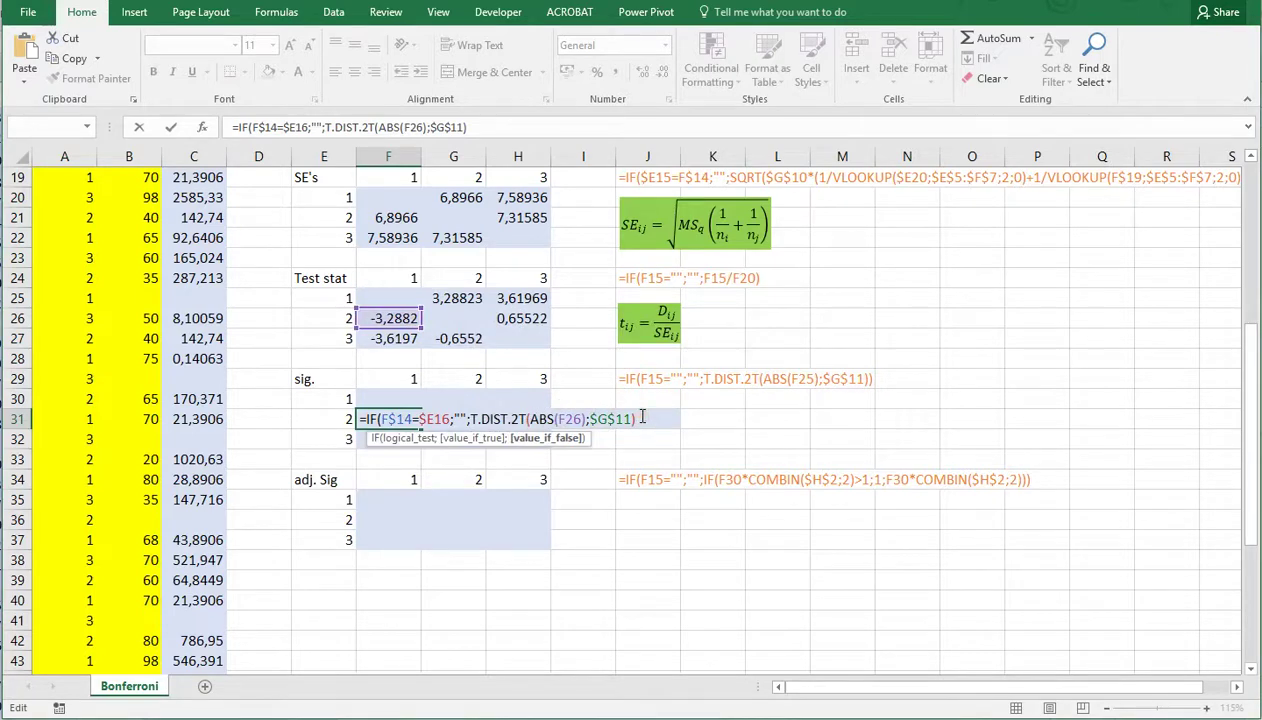
key(ctrl+Return)
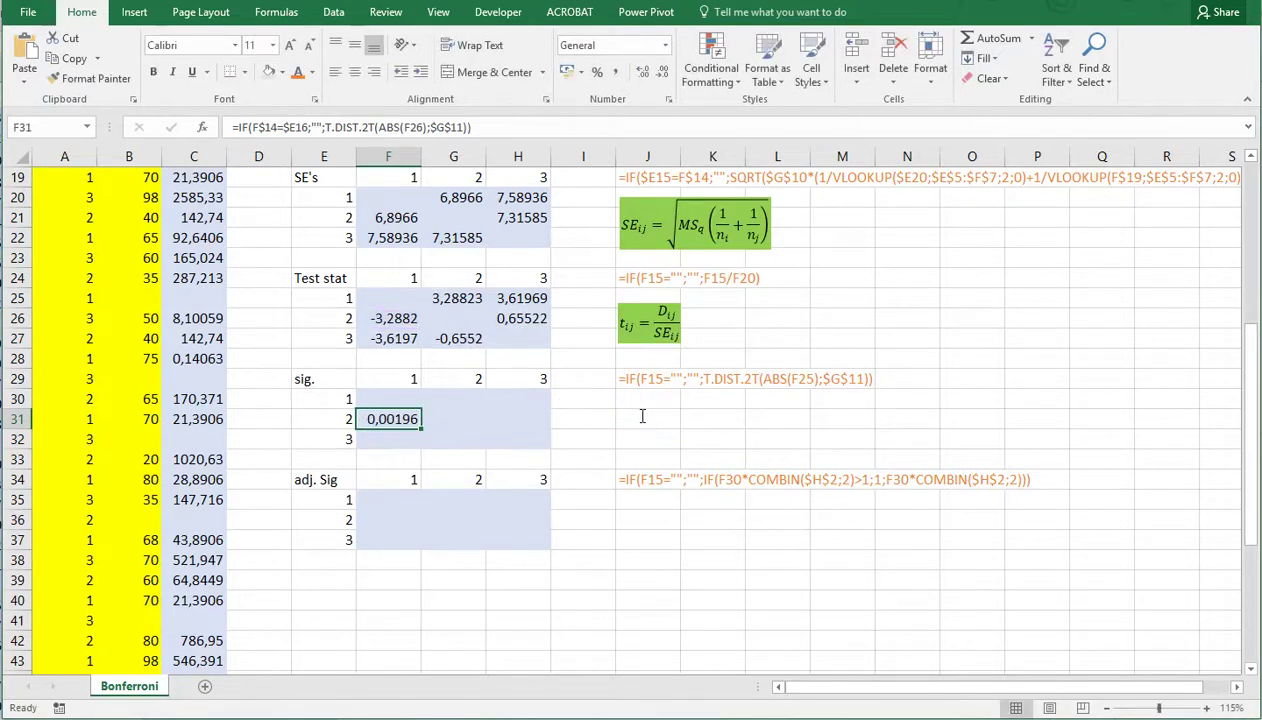
Copy F31's formula across F30:H32, filling the sig. matrix (0,00196, 0,00074, 0,51566).
key(ctrl+c)
drag(388, 399, 497, 428)
key(ctrl+v)
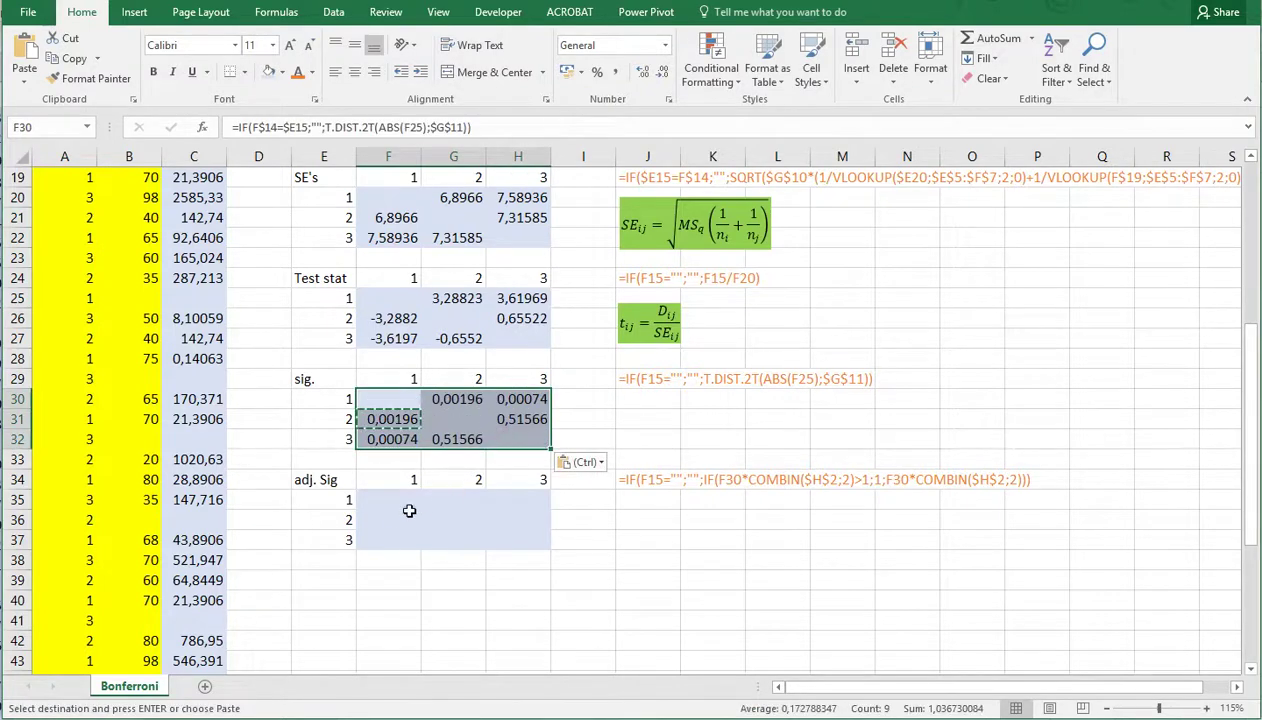
Enter =F31*COMBIN($H$2;2) in F36, giving the adjusted p-value 0,00589.
click(390, 512)
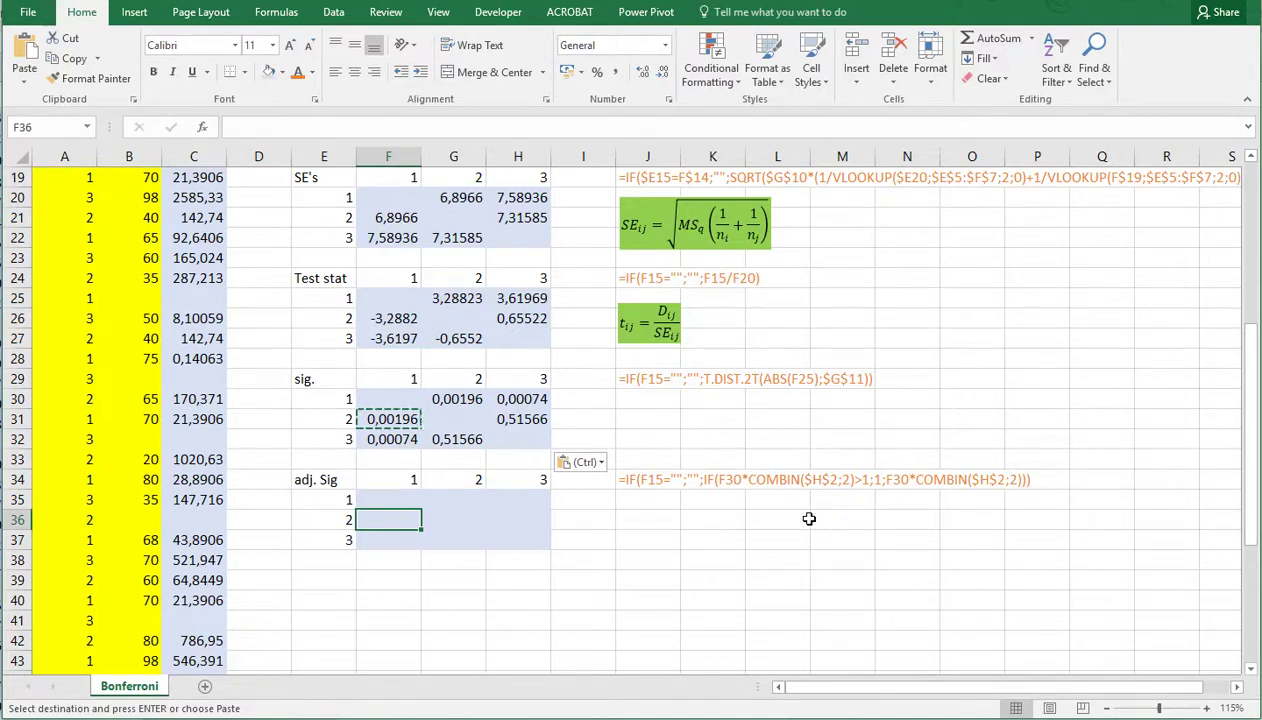
text(=combin()
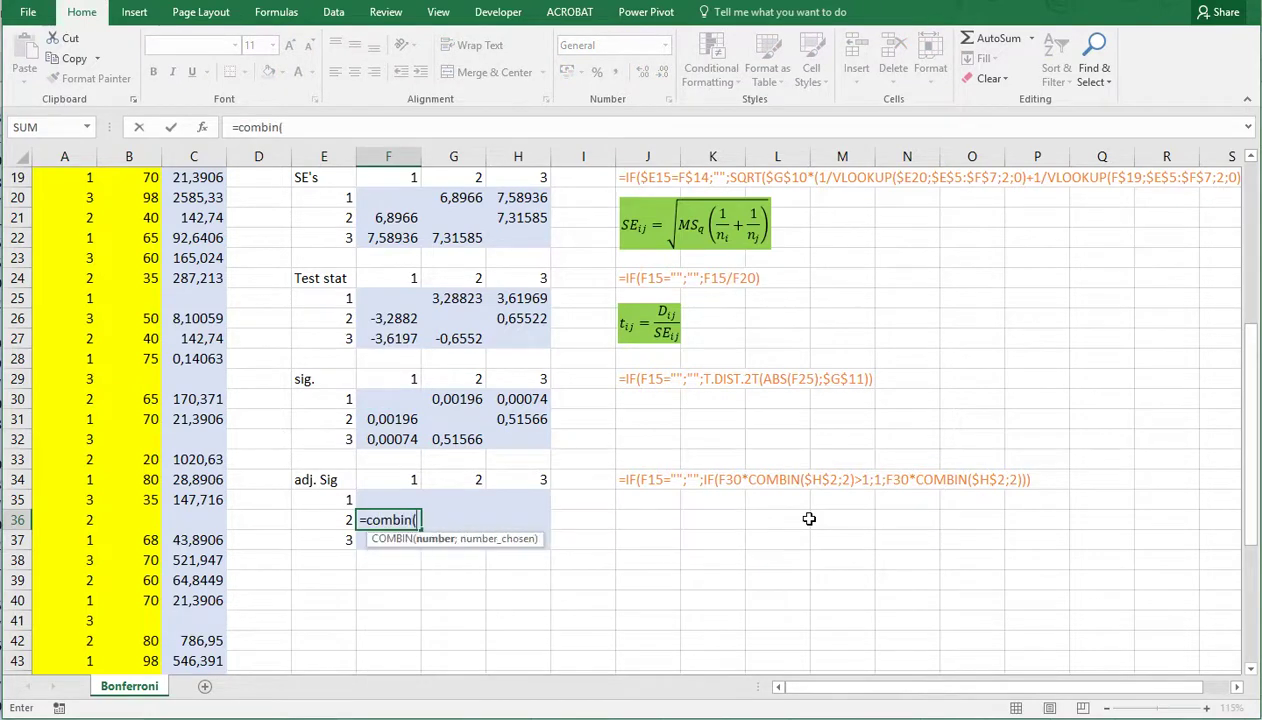
key(Escape)
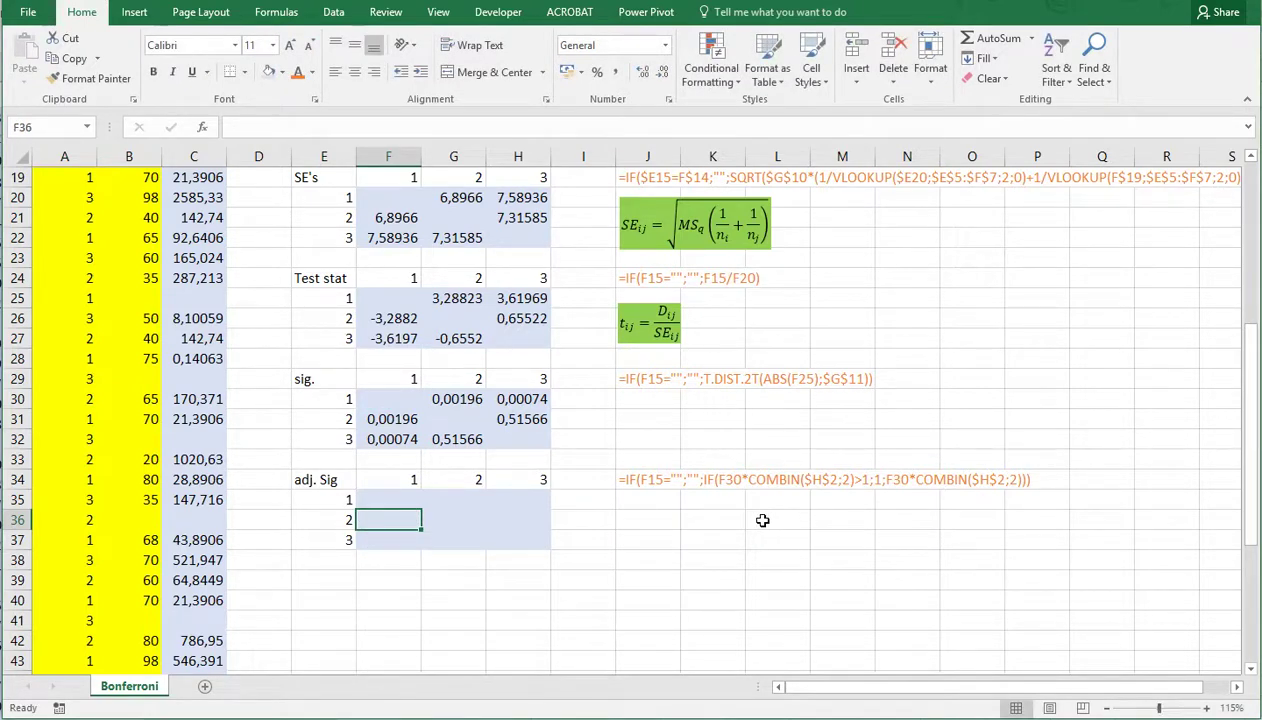
text(=)
click(390, 419)
text(*combin()
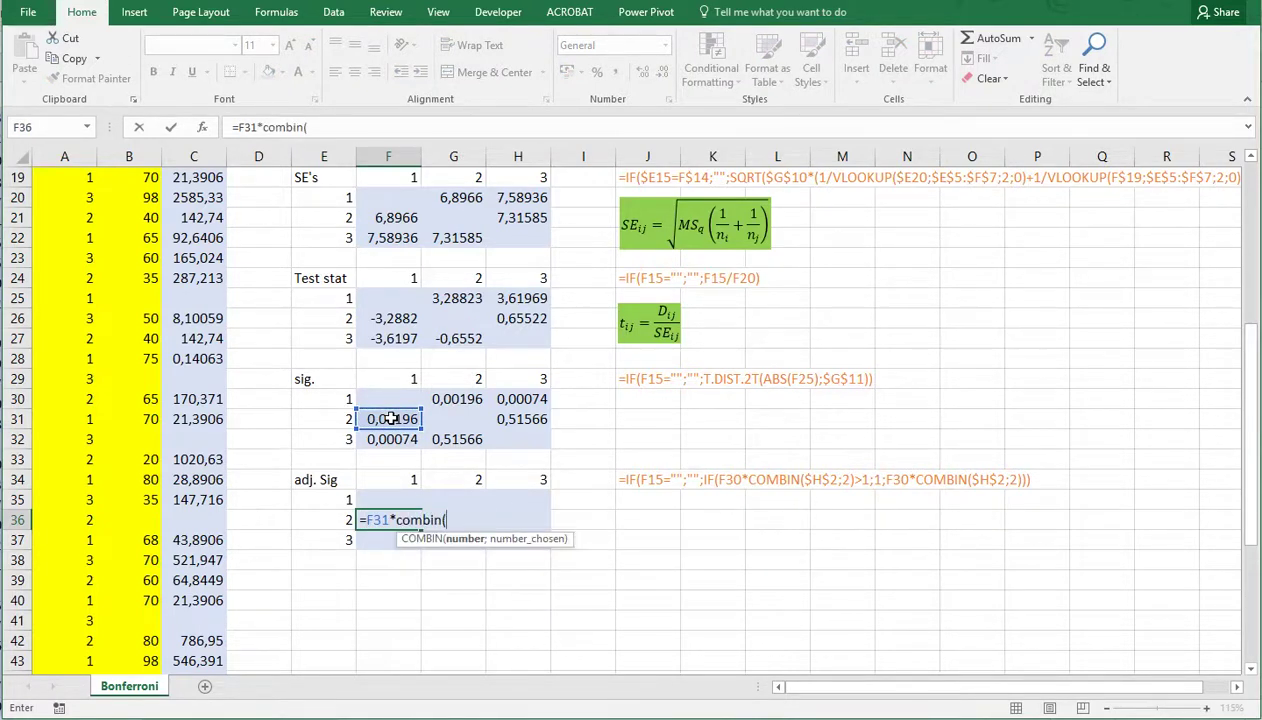
scroll(443, 425, up, 6)
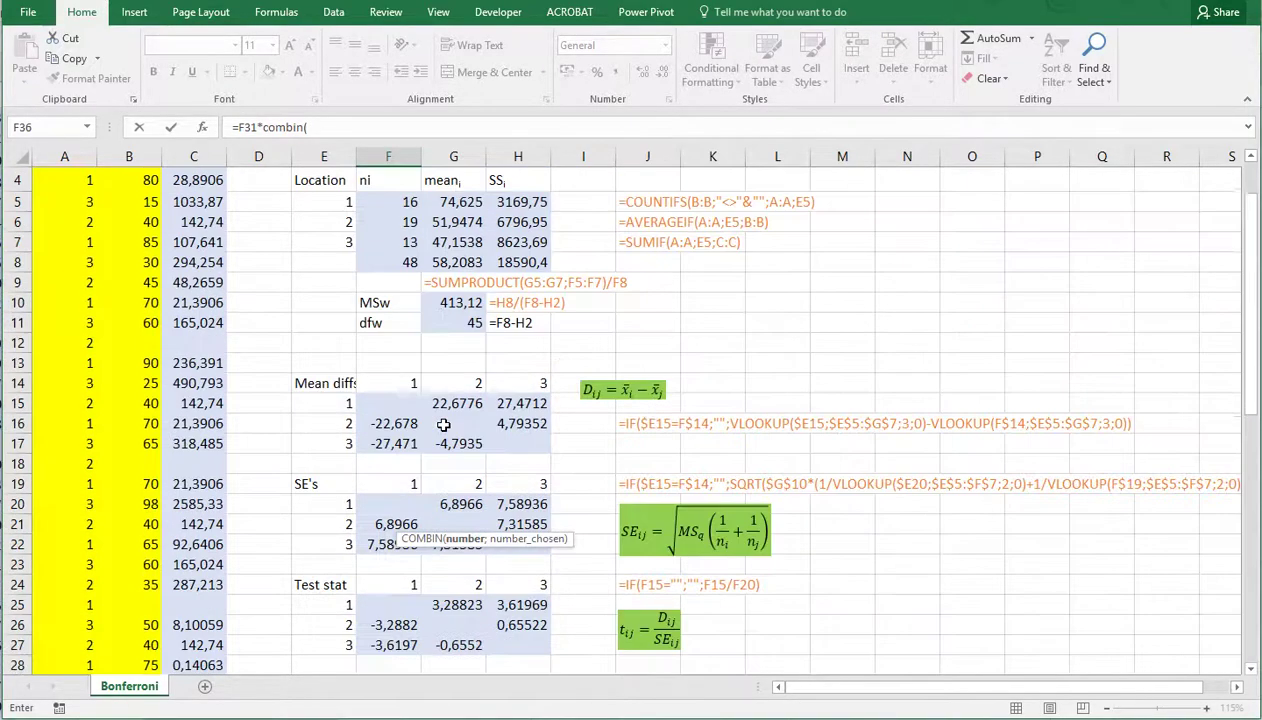
click(502, 202)
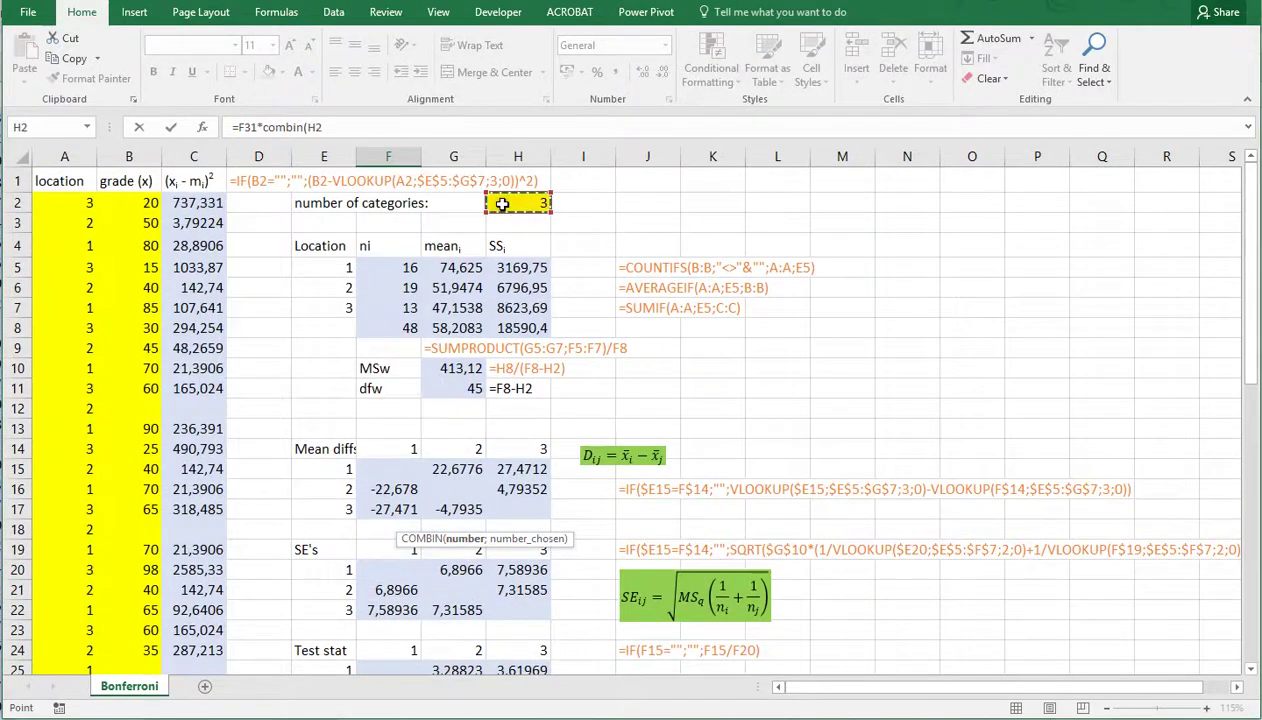
key(F4)
scroll(505, 230, down, 8)
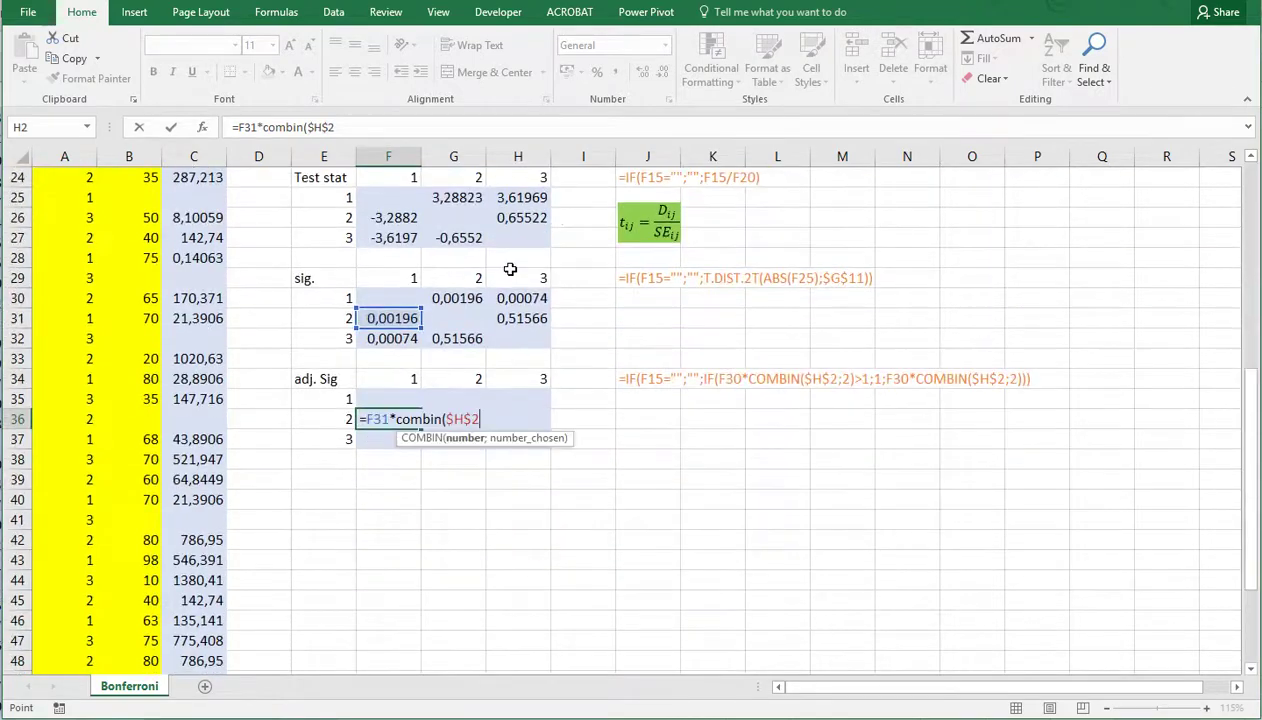
text(;)
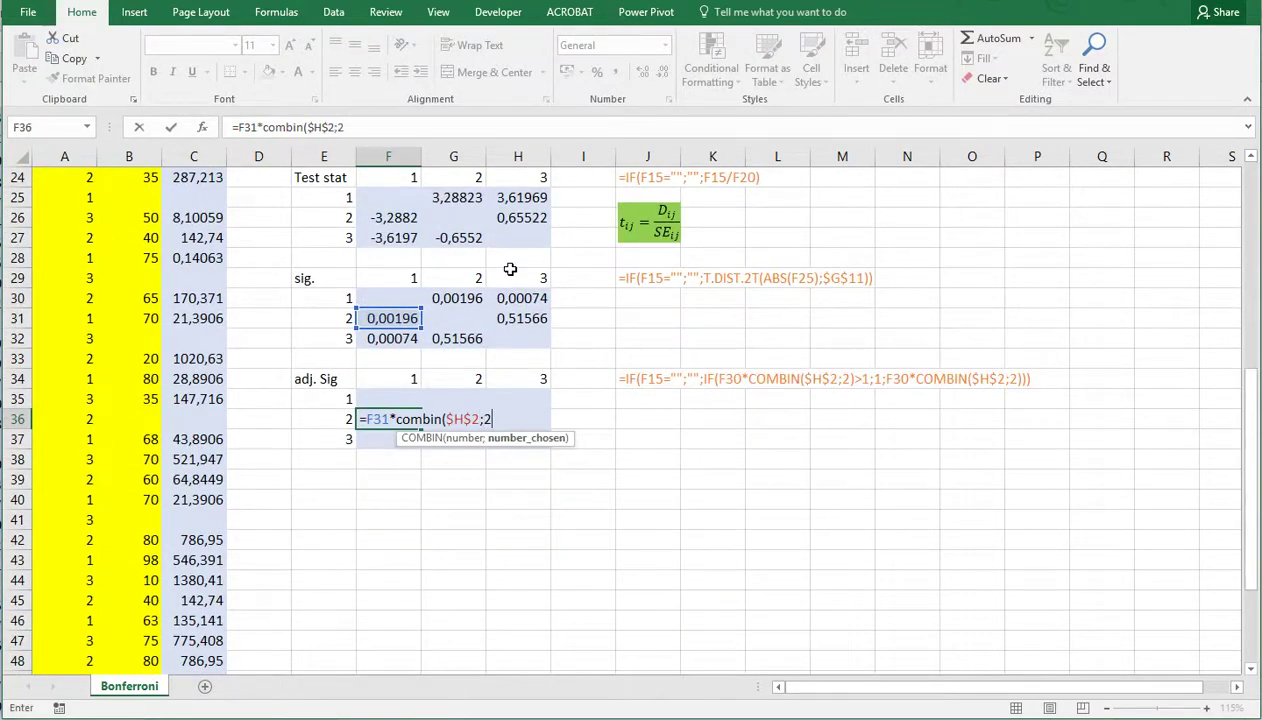
text(2))
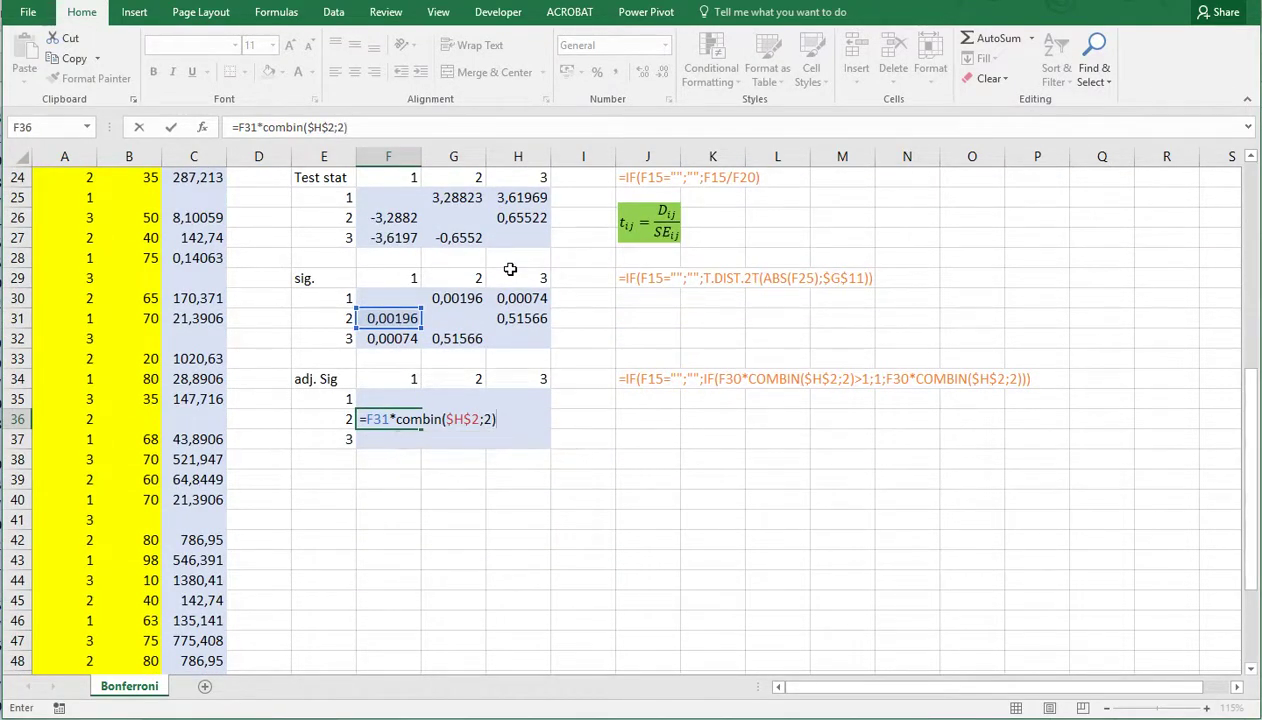
key(ctrl+Return)
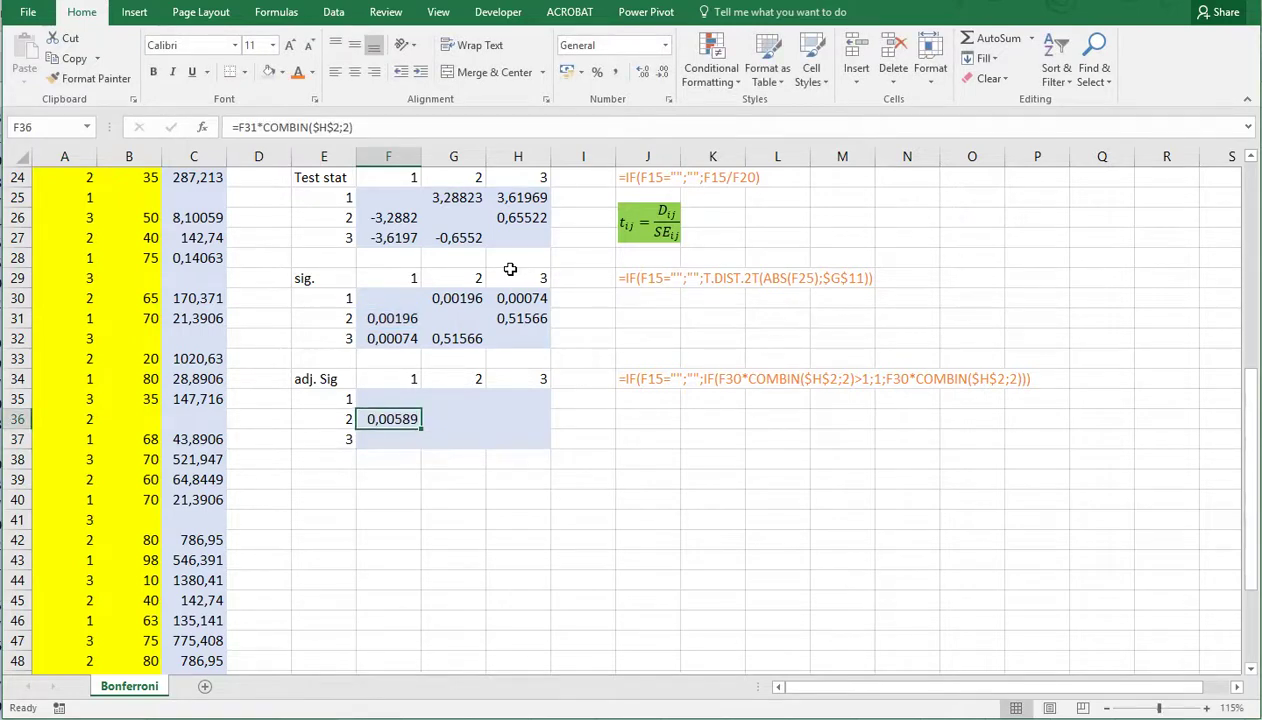
key(F2)
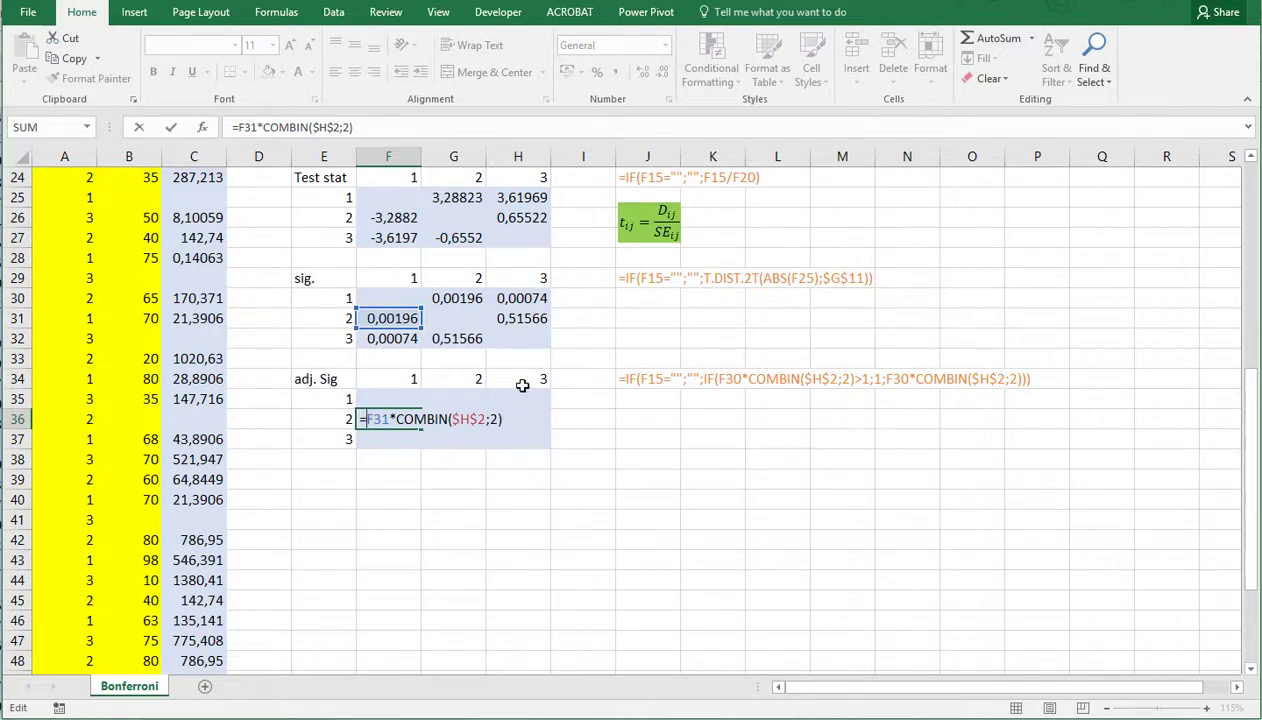
Cap F36 at 1 with IF(F31*COMBIN($H$2;2)>1;1;F31*COMBIN($H$2;2)).
text(IF()
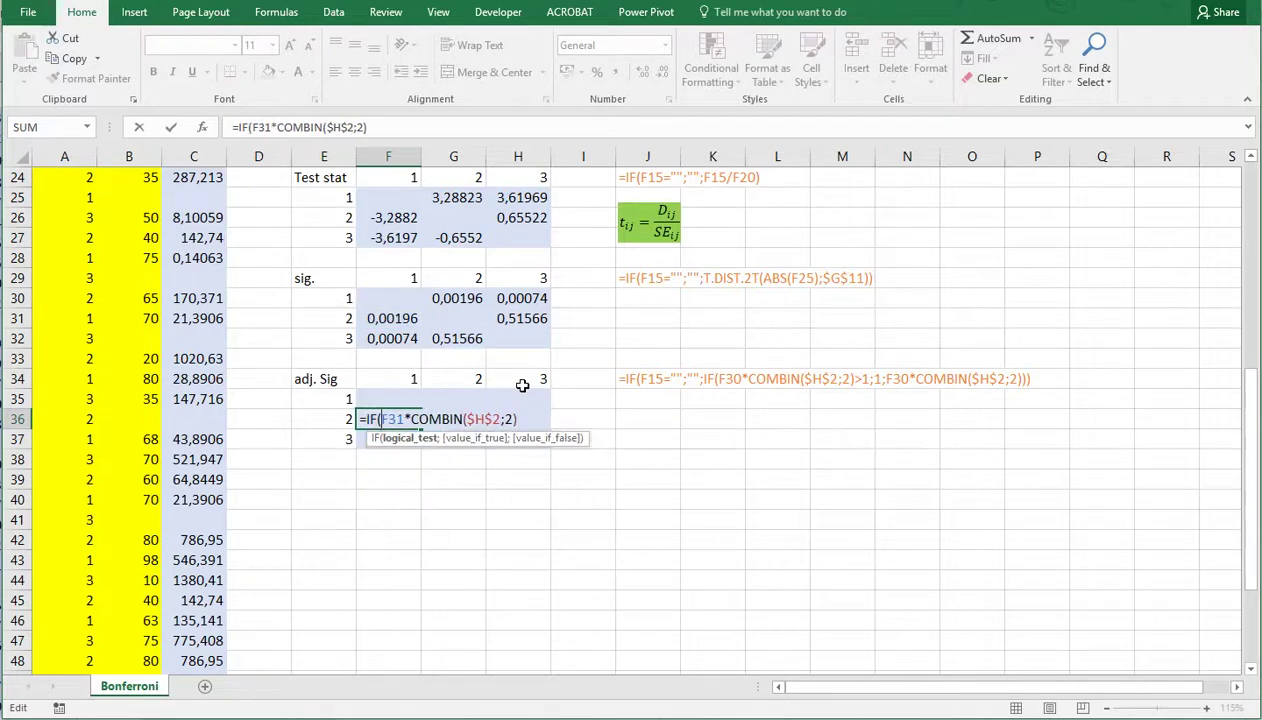
click(520, 419)
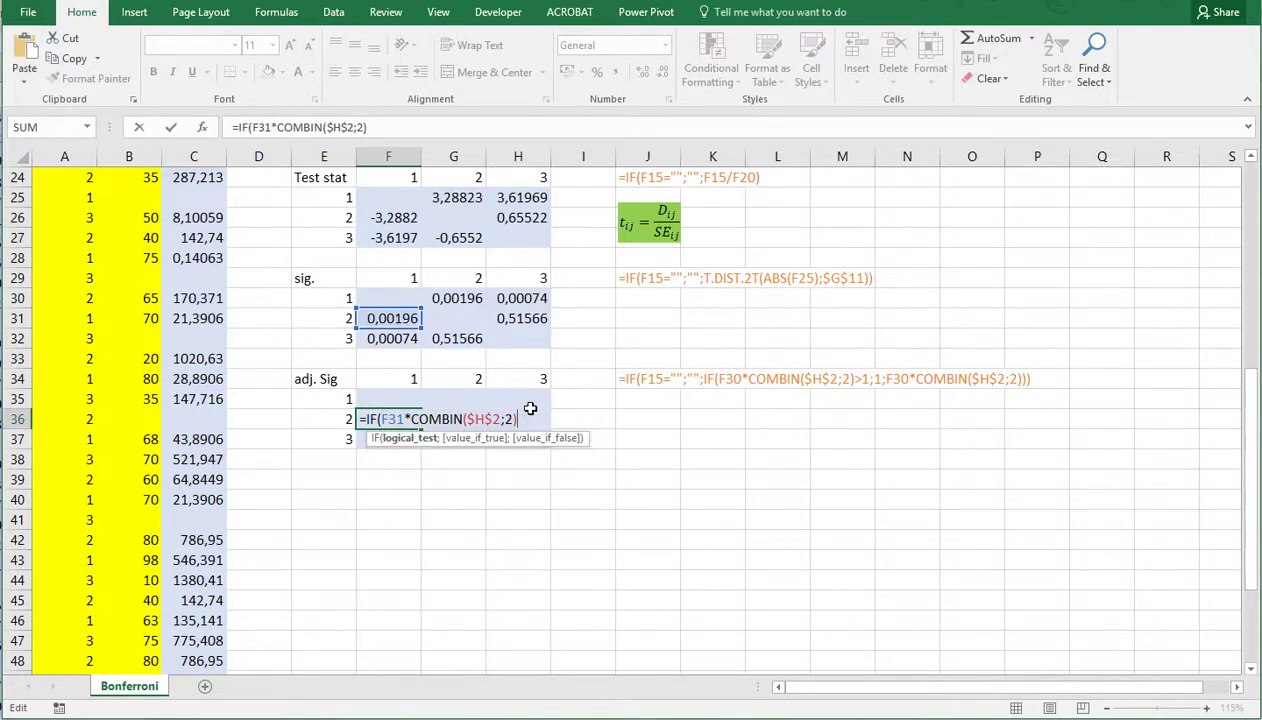
text(>1;1;)
key(ctrl+v)
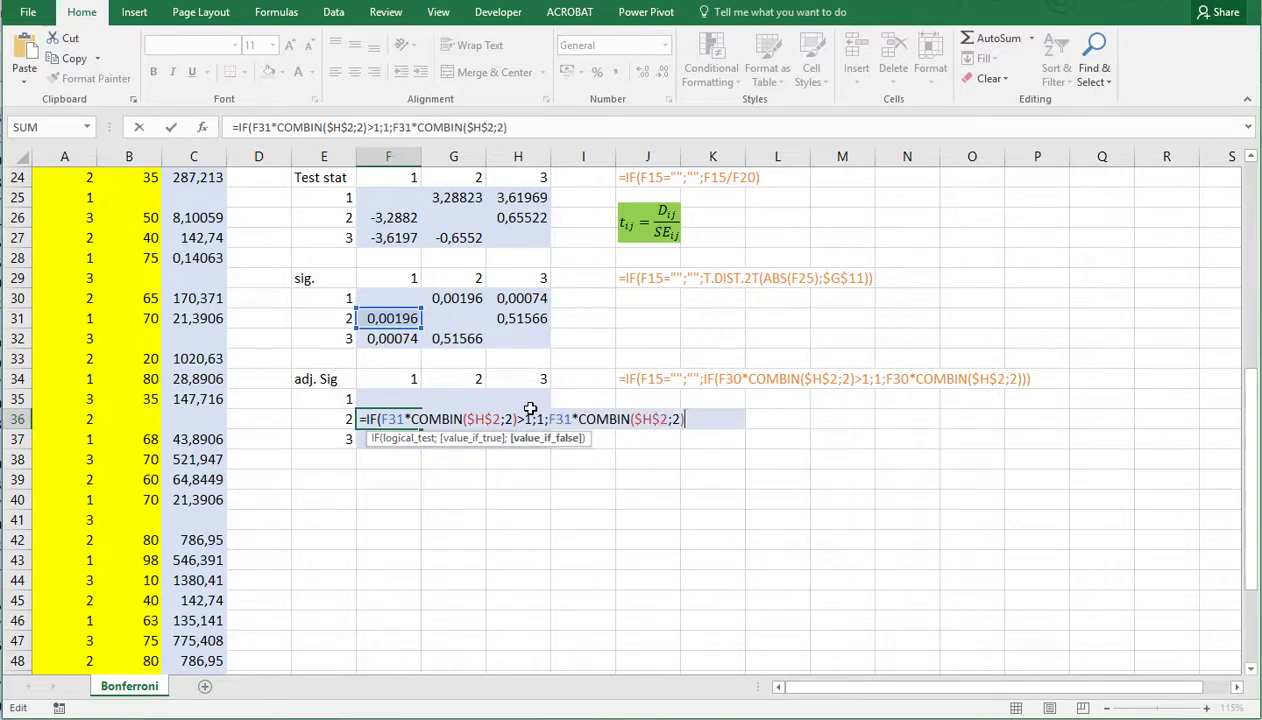
text())
key(Return)
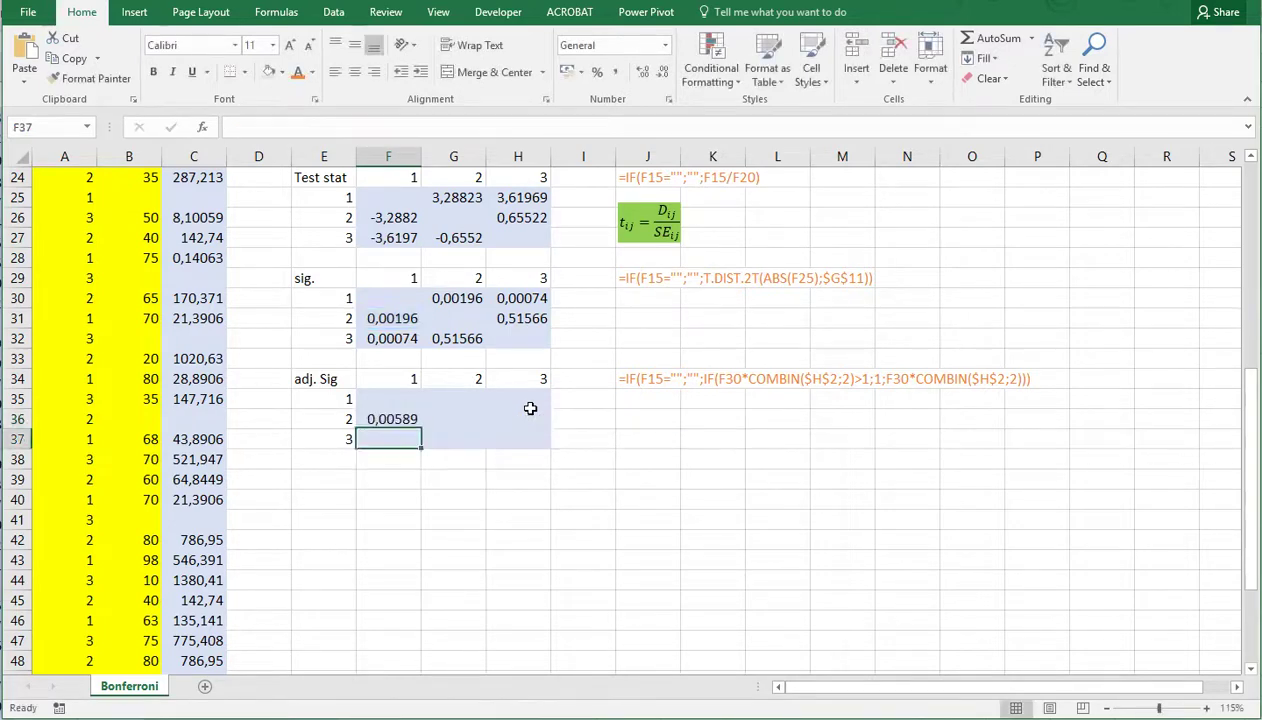
Prefix F36's formula with F31's IF(F$14=$E16;""; blank-diagonal condition.
double_click(411, 318)
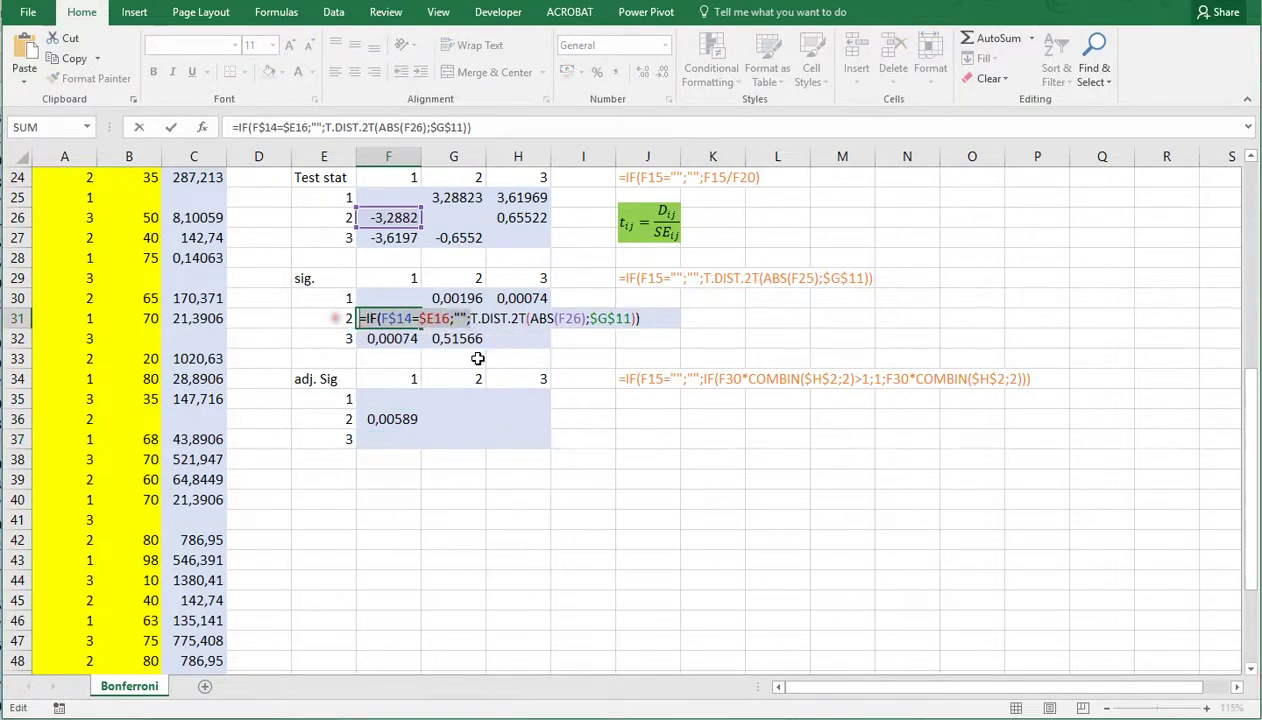
click(397, 420)
double_click(397, 421)
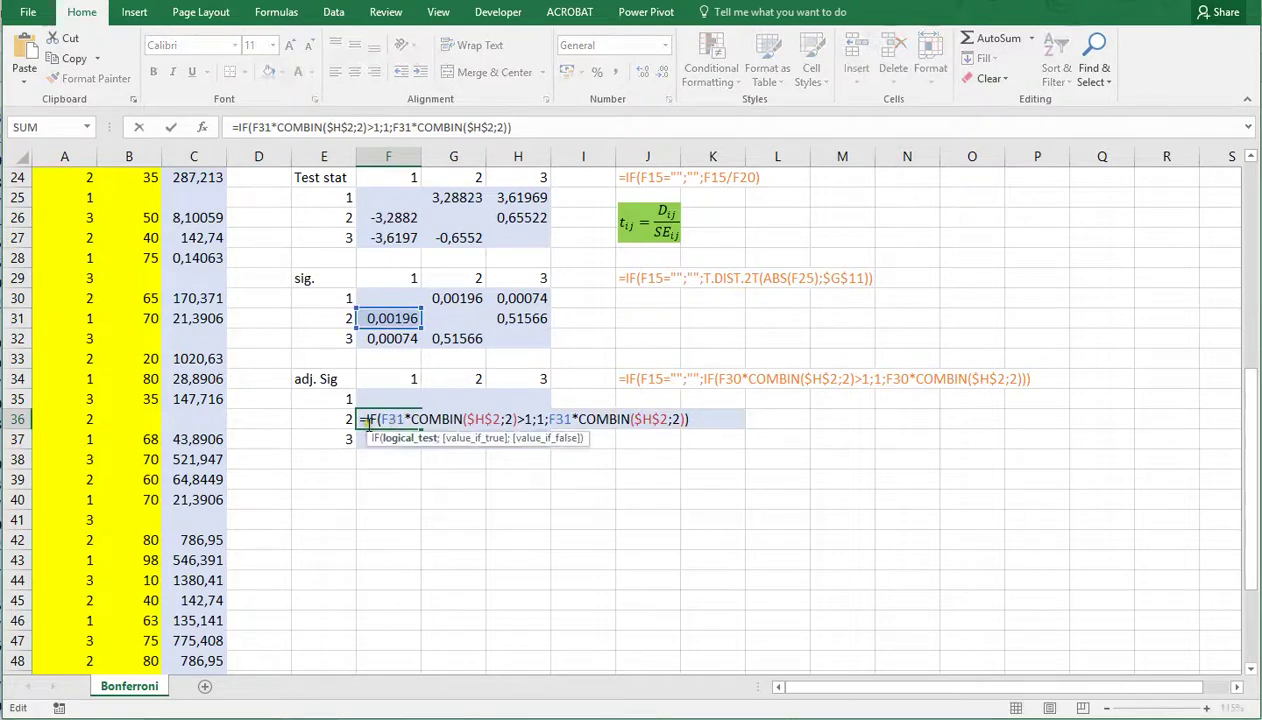
click(366, 420)
text(IF(F$14=$E16;"";)
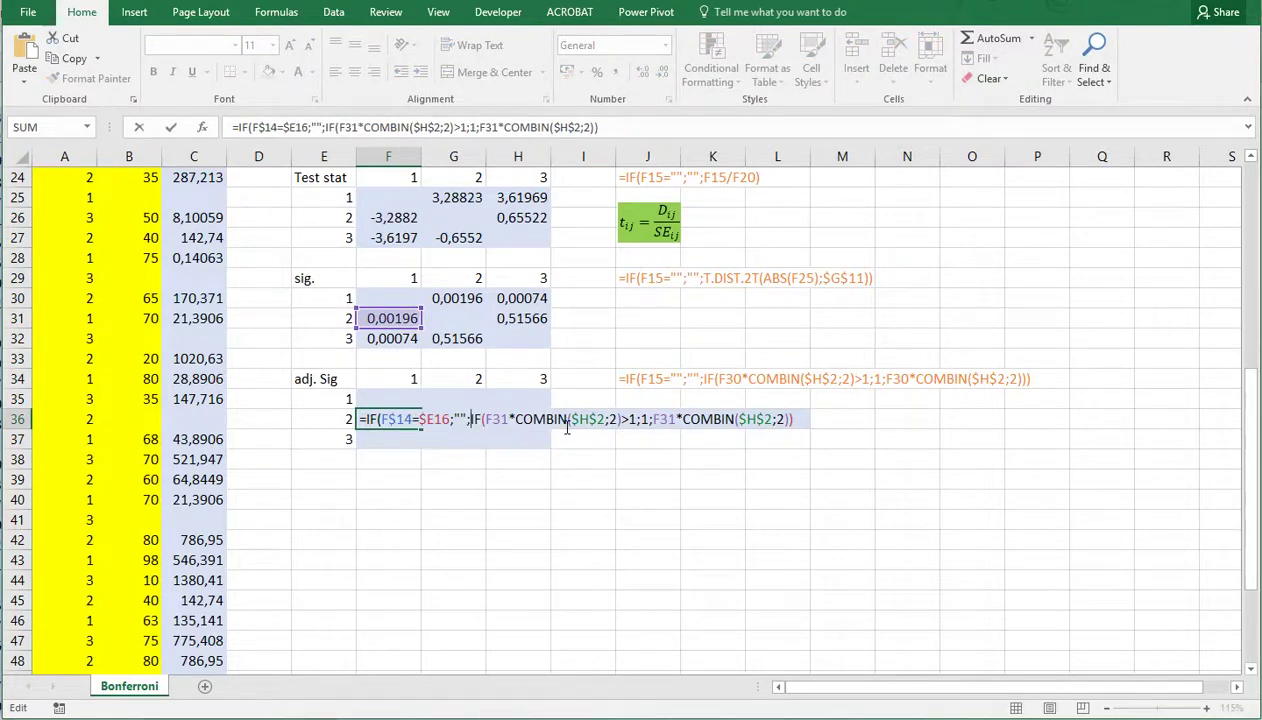
key(Return)
key(Return)
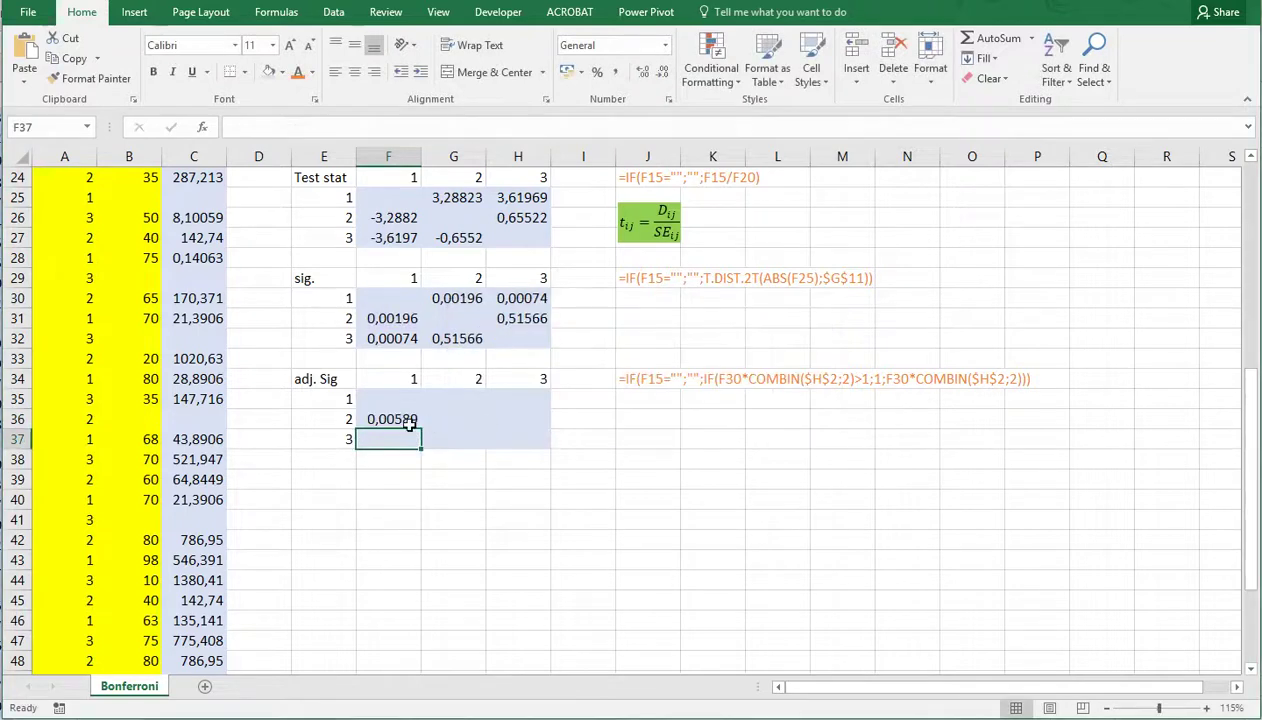
Copy F36's formula across F35:H37, filling the adj. Sig matrix (0,00589, 0,00223, 1).
click(389, 421)
key(ctrl+c)
drag(388, 399, 520, 433)
key(ctrl+v)
click(636, 436)
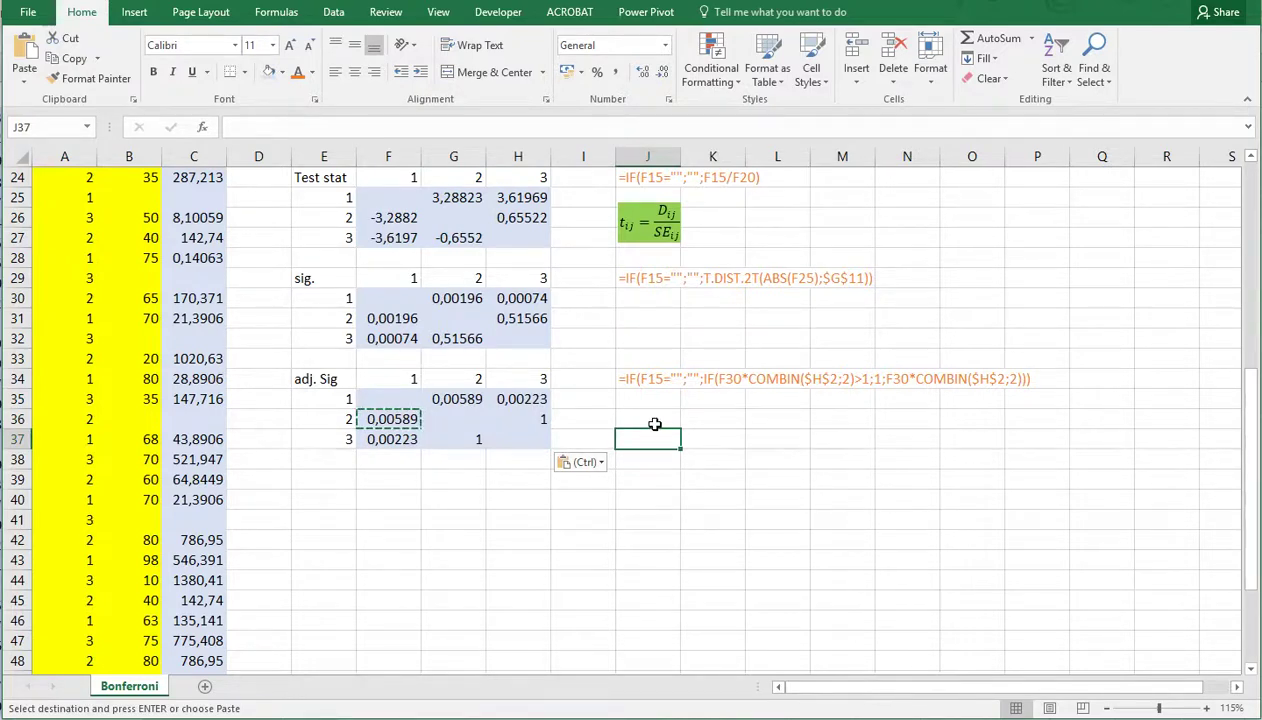
scroll(654, 424, up, 8)
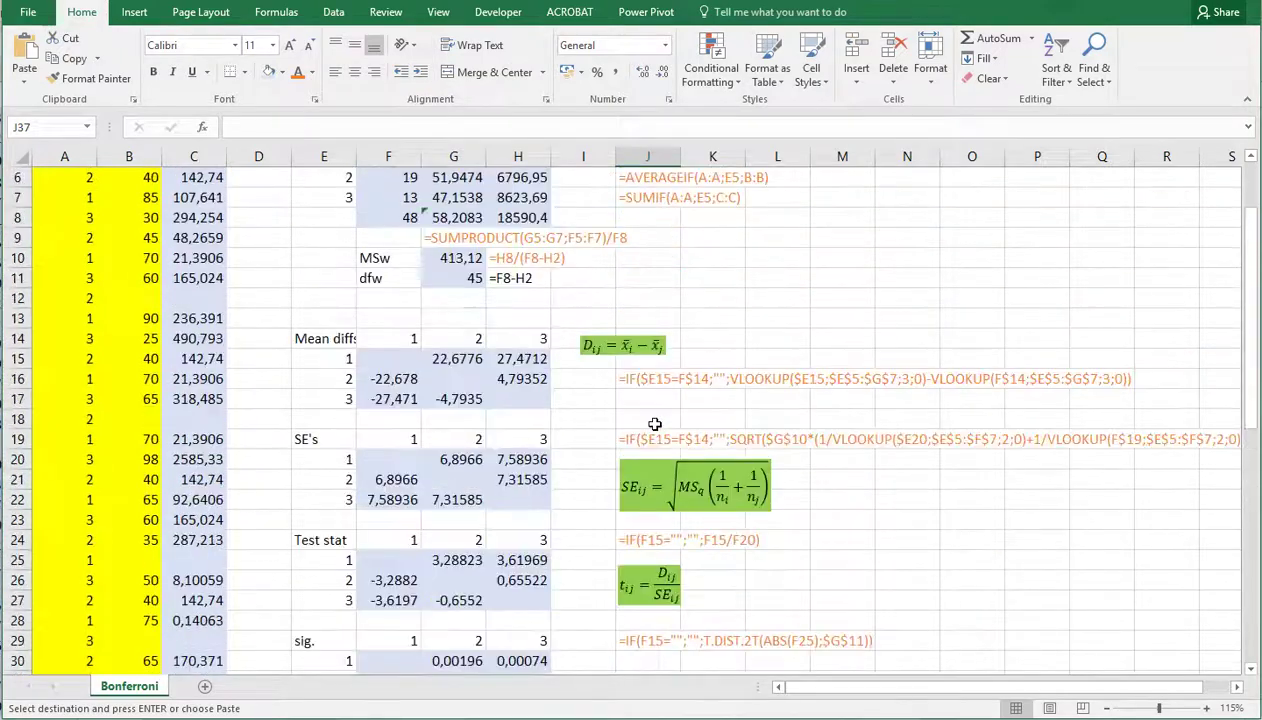
click(648, 224)
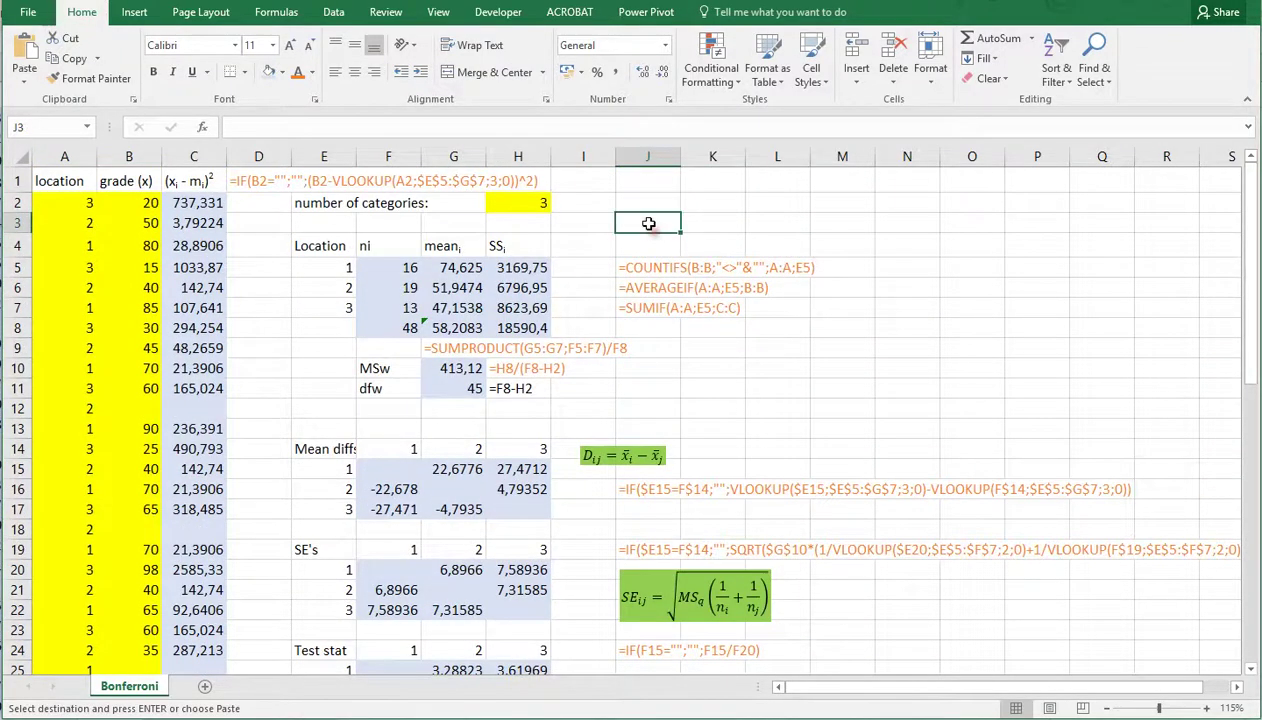